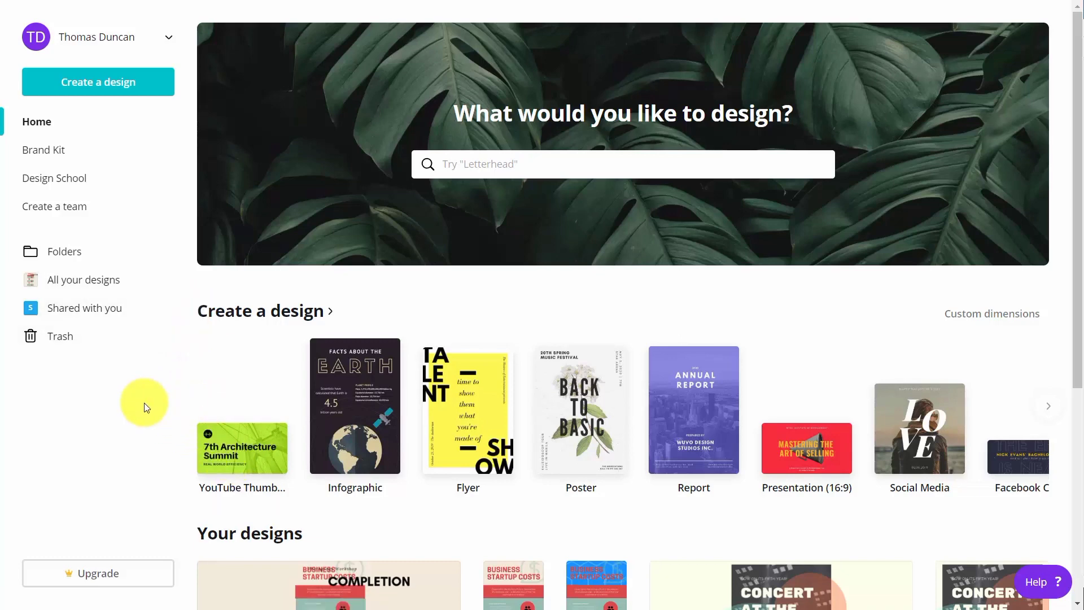
# View the public profile with its editable info fields, and leave the profile editing without saving.
pyautogui.click(116, 38)
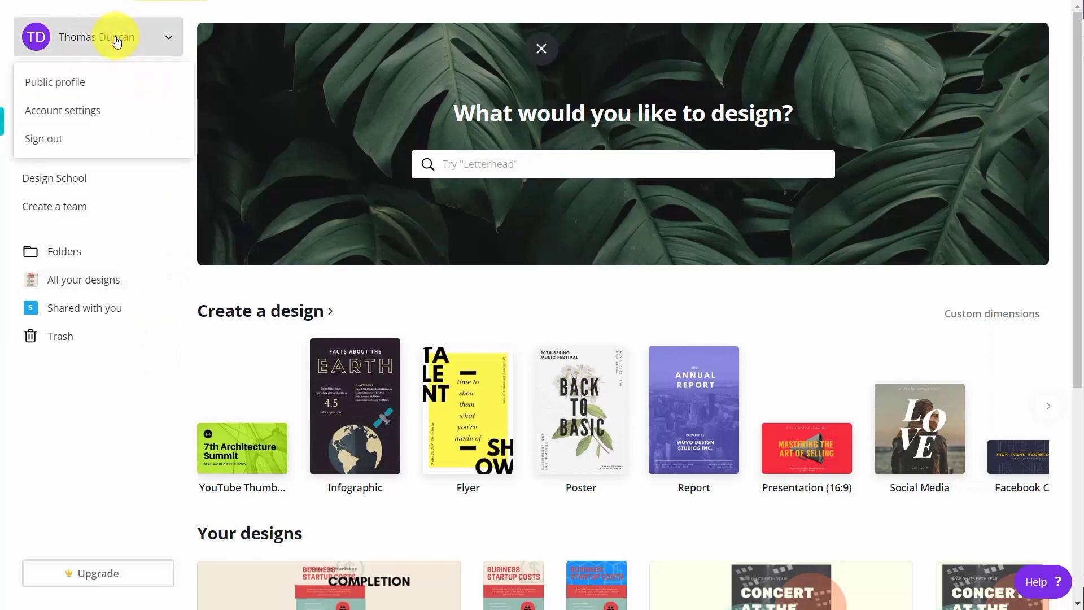
pyautogui.click(84, 87)
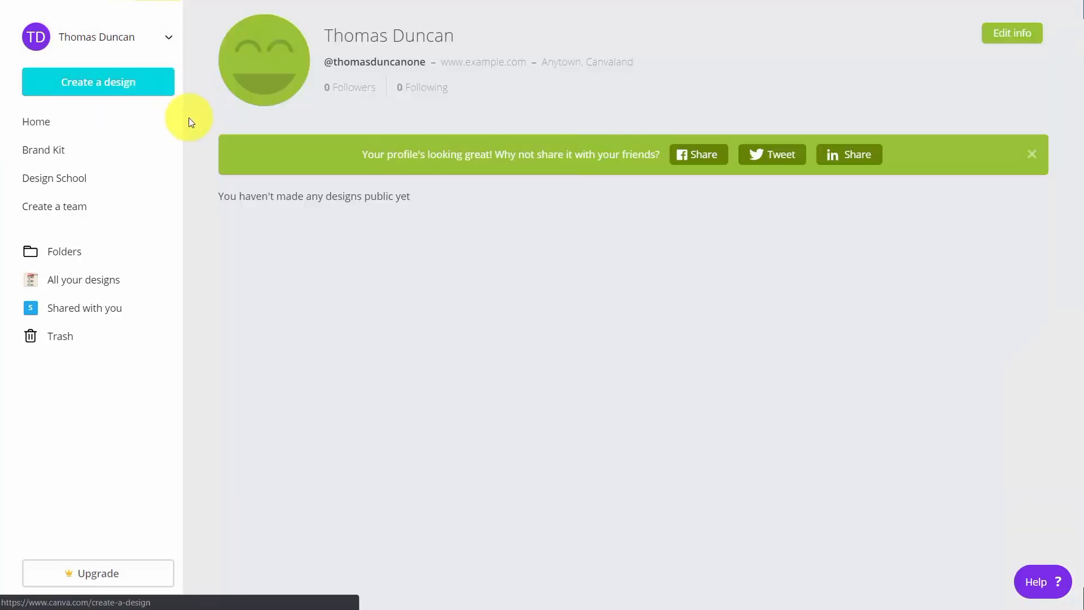
pyautogui.click(1009, 35)
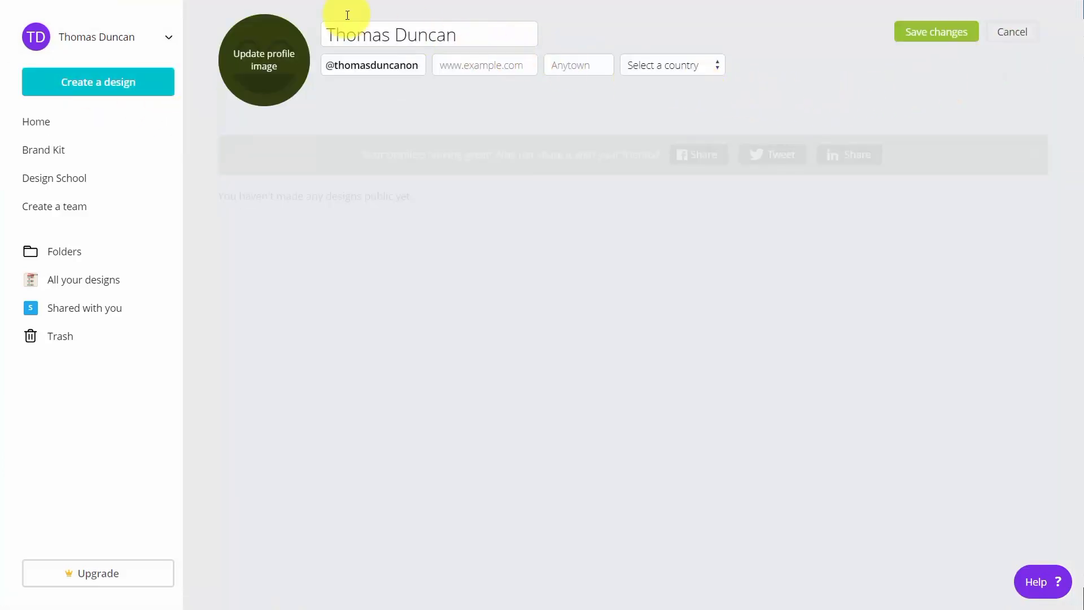
pyautogui.click(379, 39)
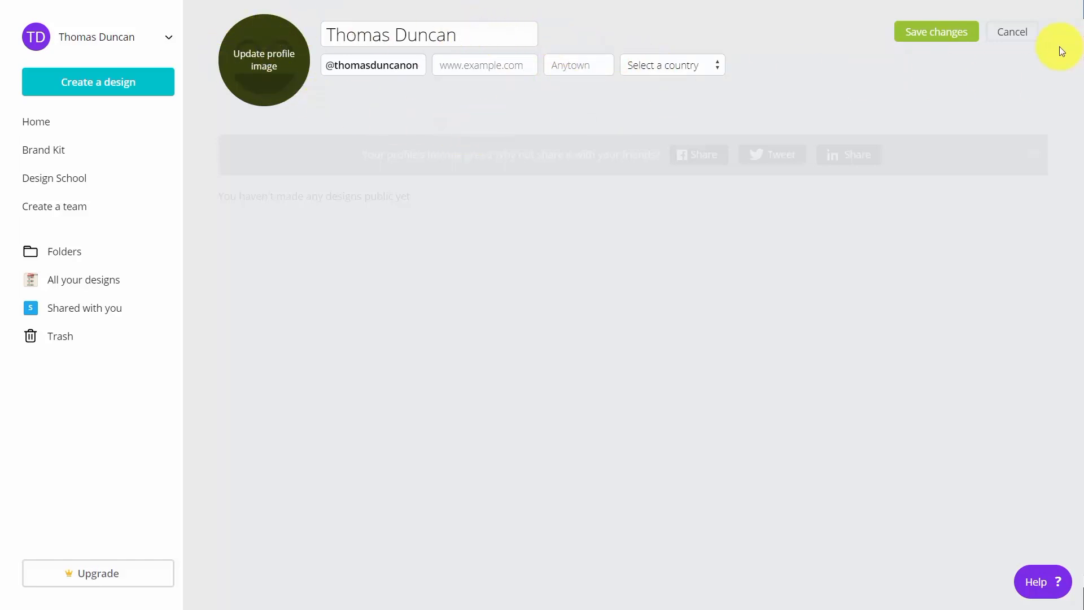
pyautogui.click(1012, 33)
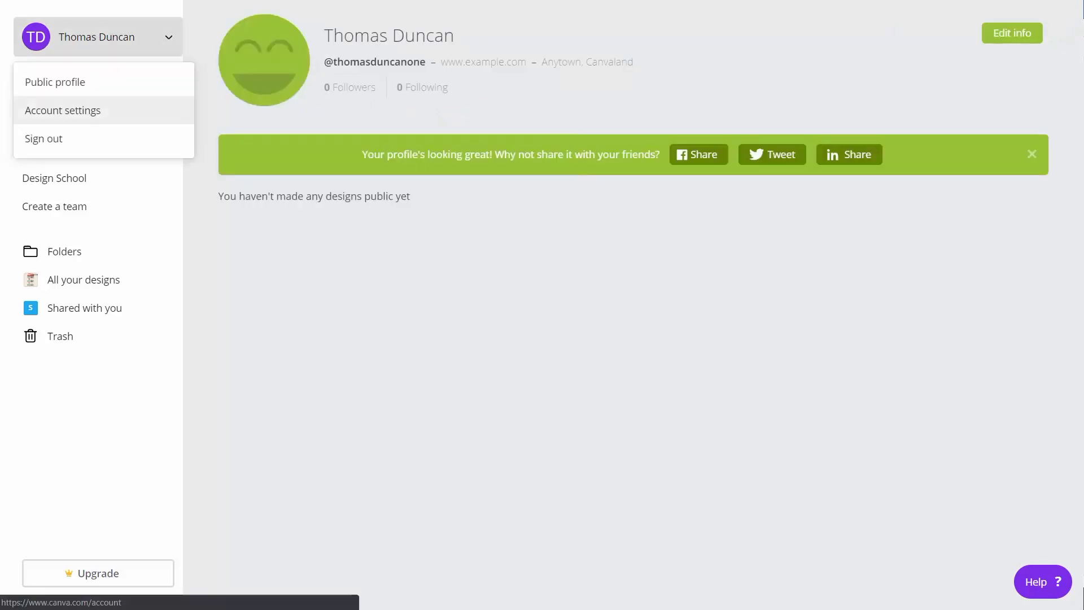
# Review the Account, Billing & Teams and Print orders sections of the account settings, and return to the home page.
pyautogui.click(62, 111)
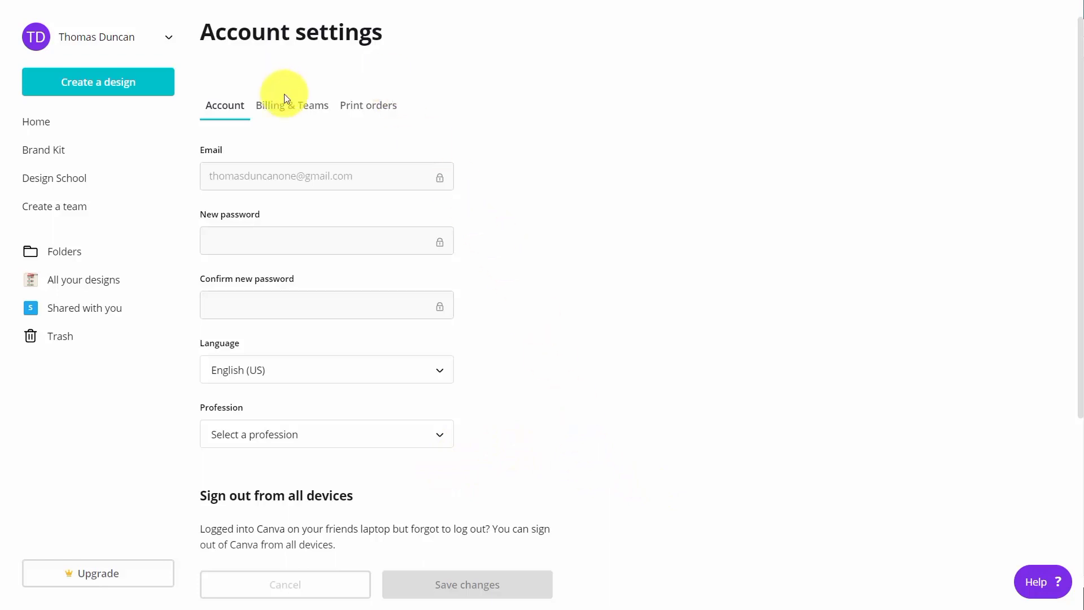
pyautogui.click(298, 105)
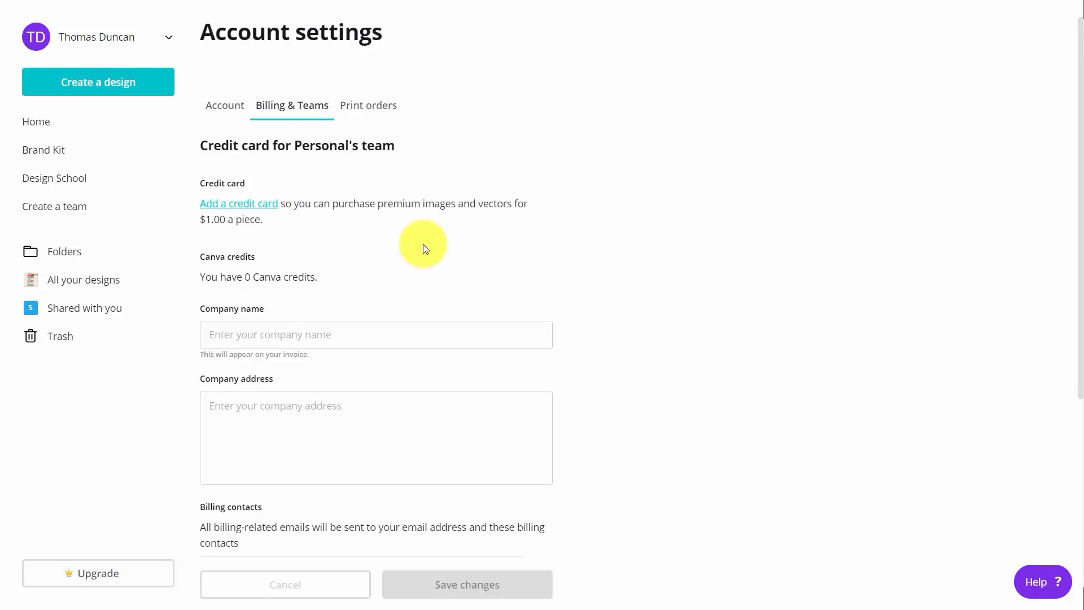
pyautogui.scroll(-4, 422, 244)
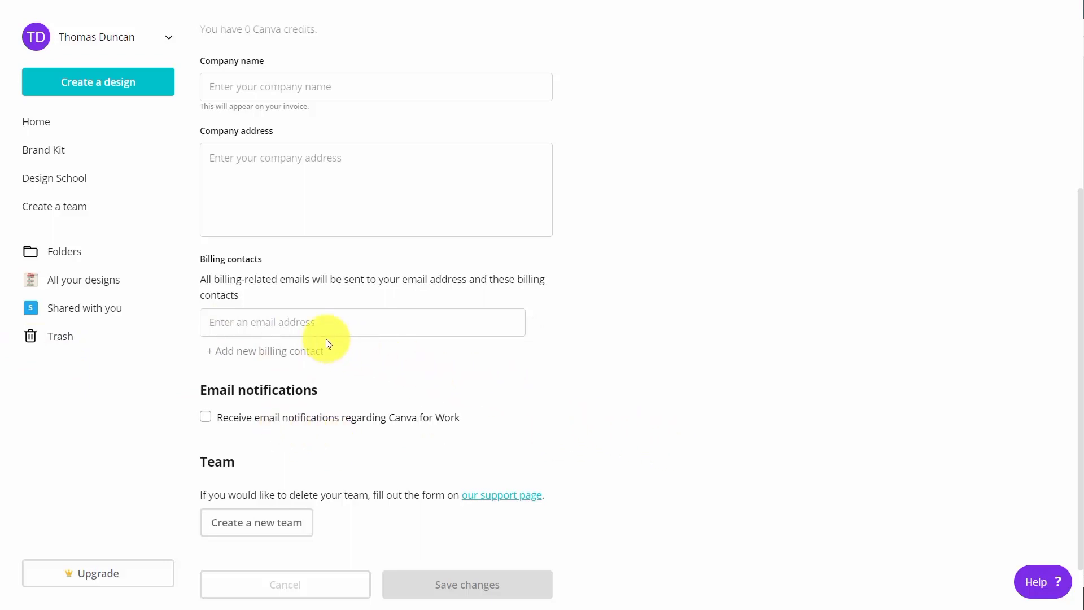
pyautogui.click(322, 322)
pyautogui.scroll(5, 452, 351)
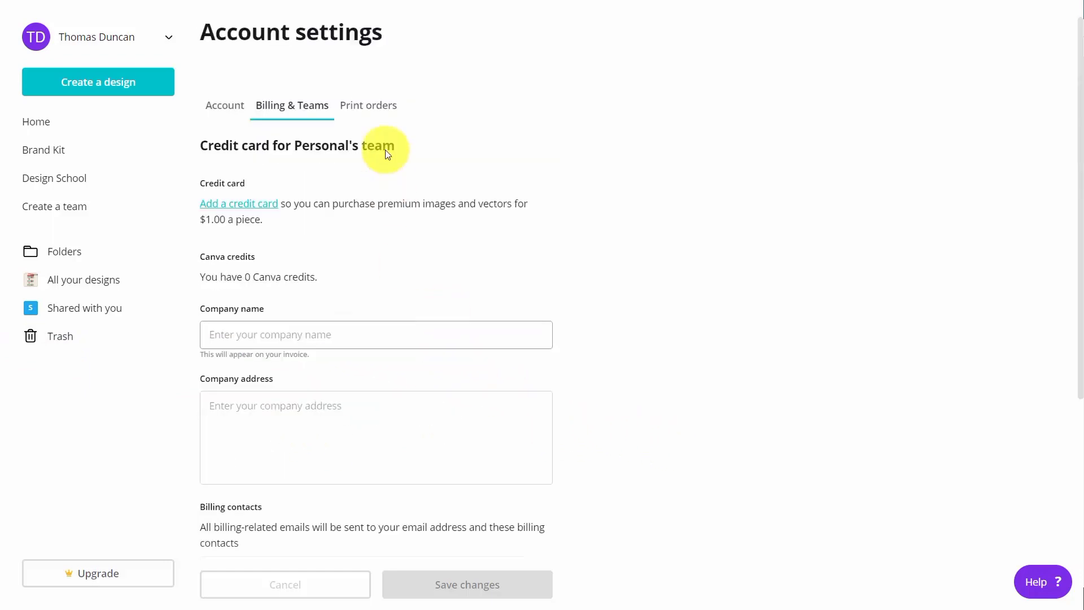
pyautogui.click(369, 110)
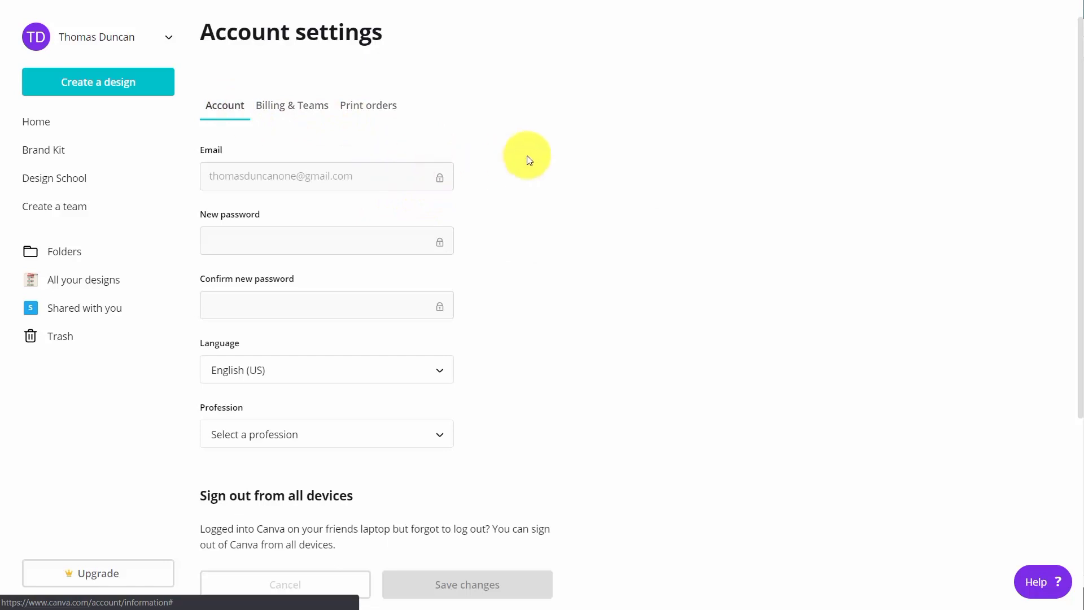
pyautogui.scroll(-4, 483, 154)
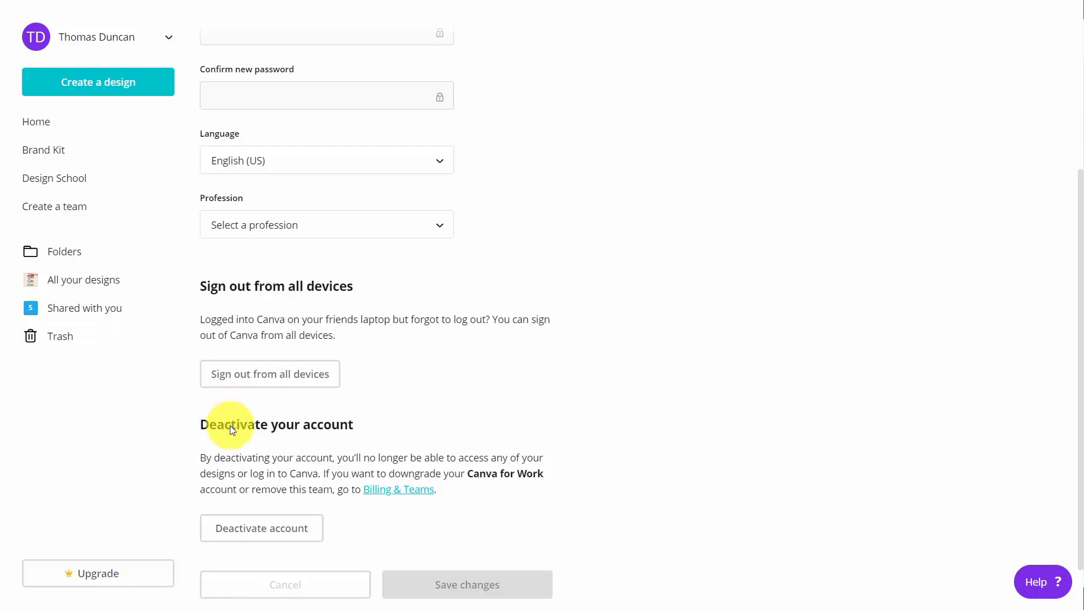
pyautogui.click(181, 126)
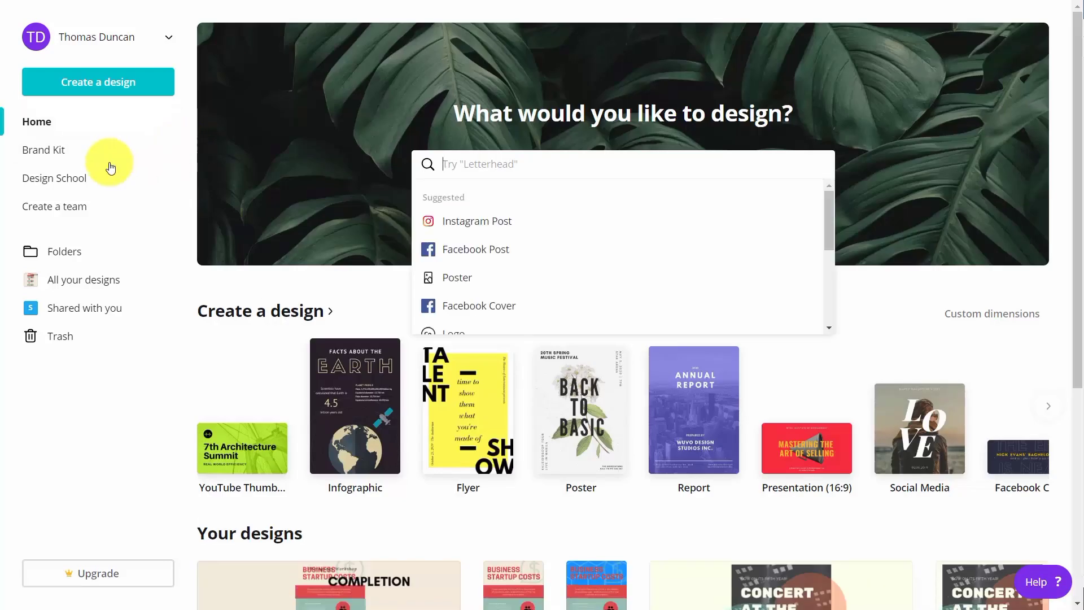
# Add two brand colors, a blue and a magenta, to the Brand Kit's color palette.
pyautogui.click(45, 152)
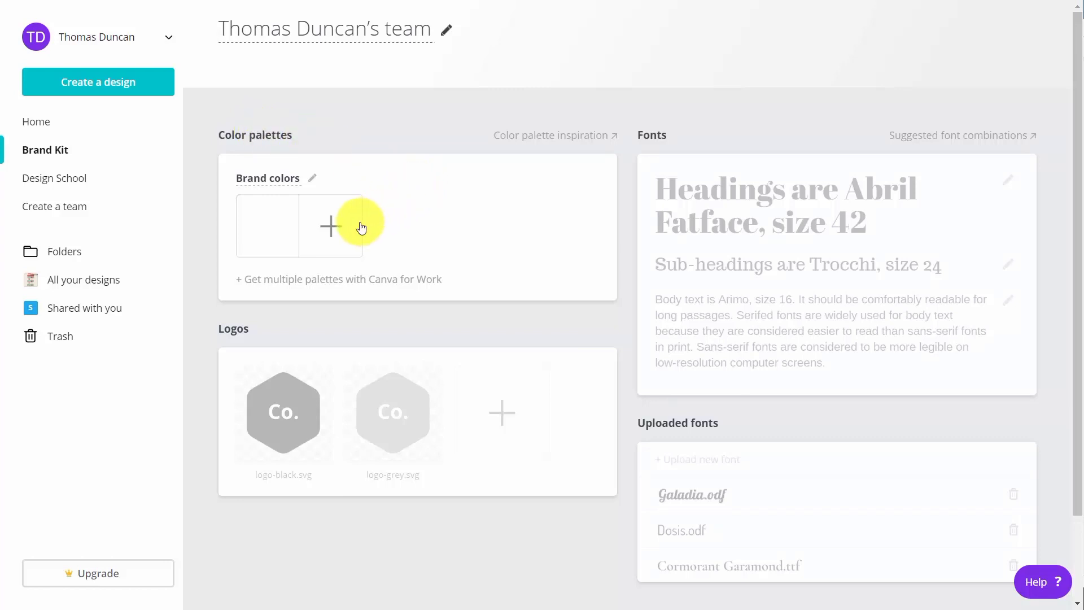
pyautogui.click(329, 223)
pyautogui.click(329, 228)
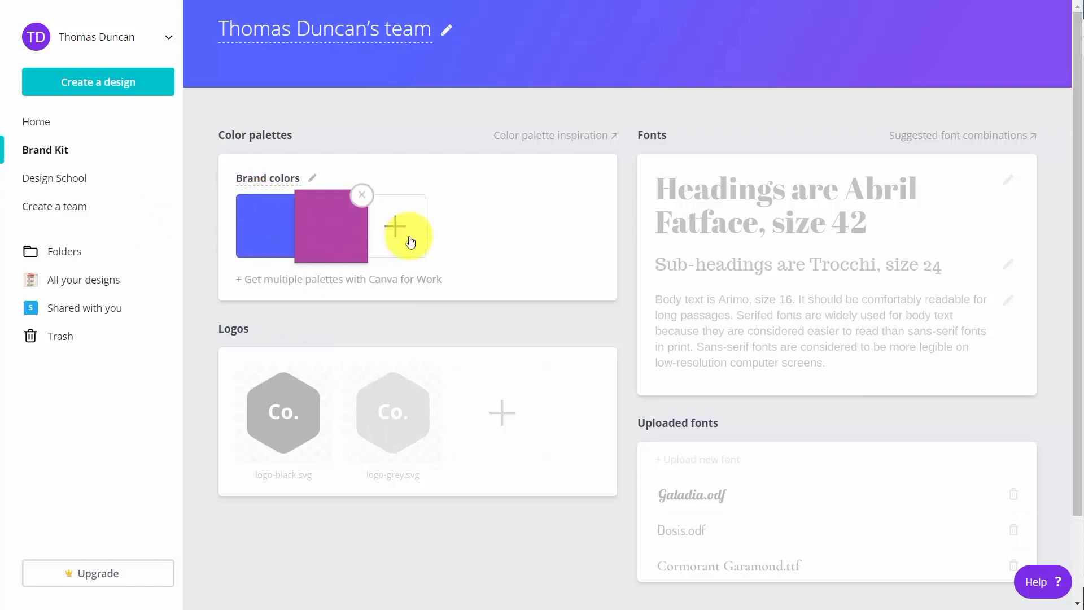
# Add a third brand color, green a8c11a, to the palette and remove it again.
pyautogui.click(396, 225)
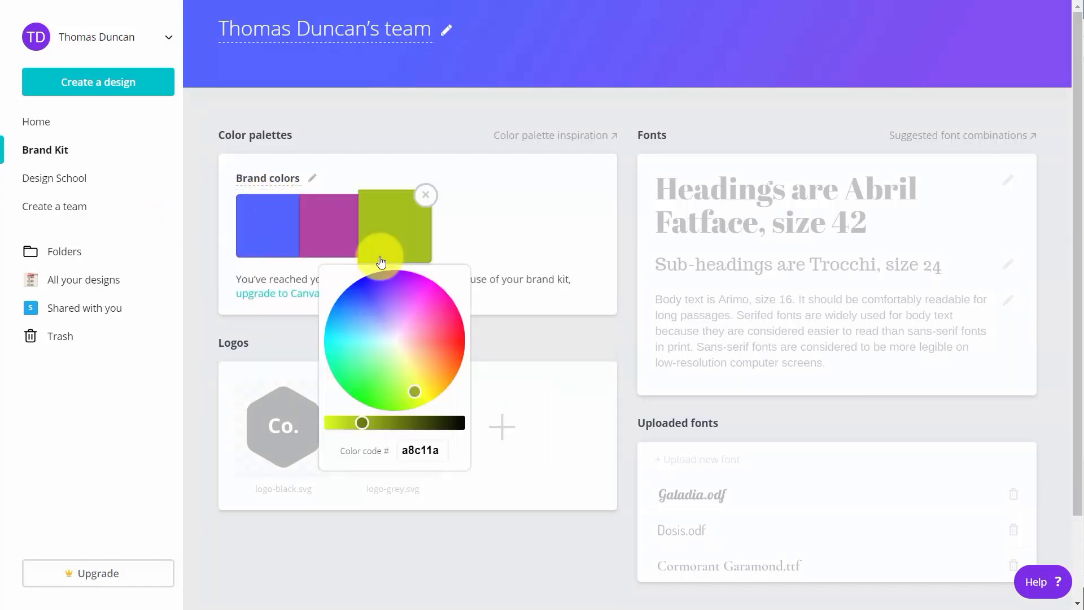
pyautogui.click(388, 119)
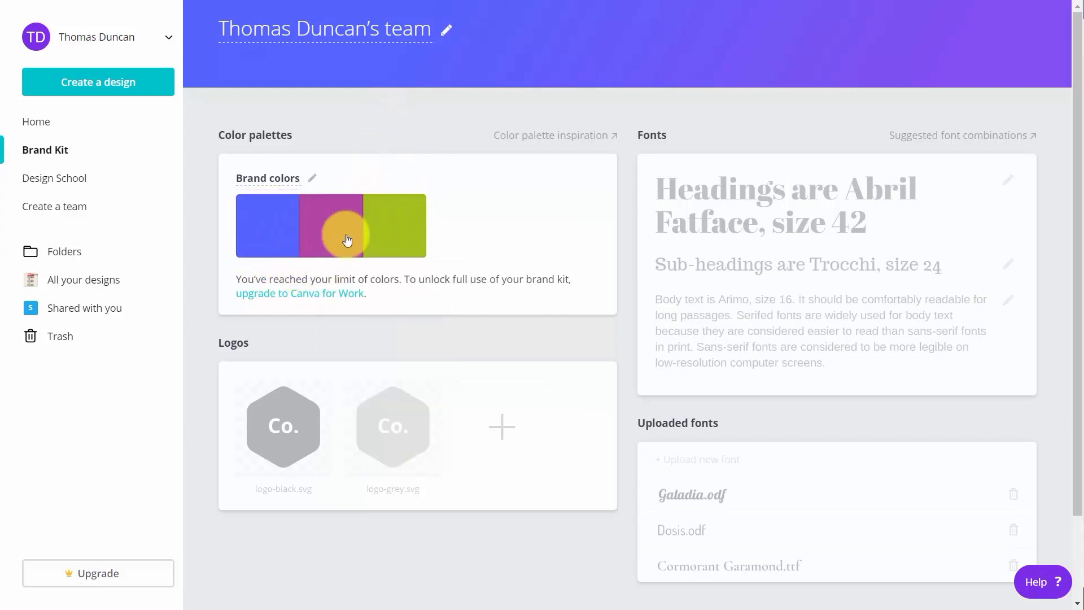
pyautogui.click(422, 197)
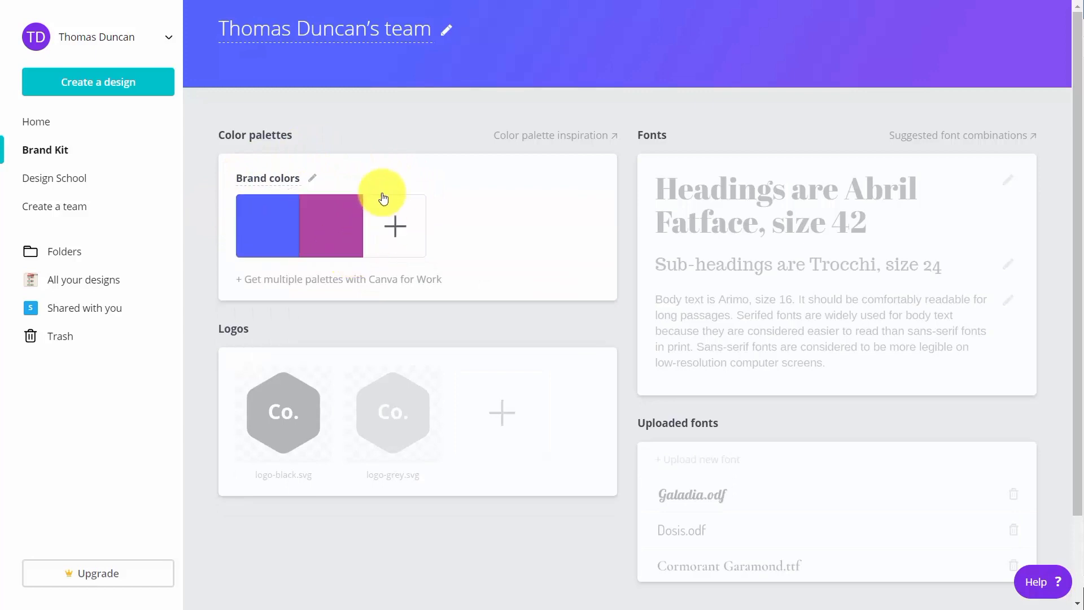
# Examine the logo and font sections of the Brand Kit.
pyautogui.scroll(-3, 435, 171)
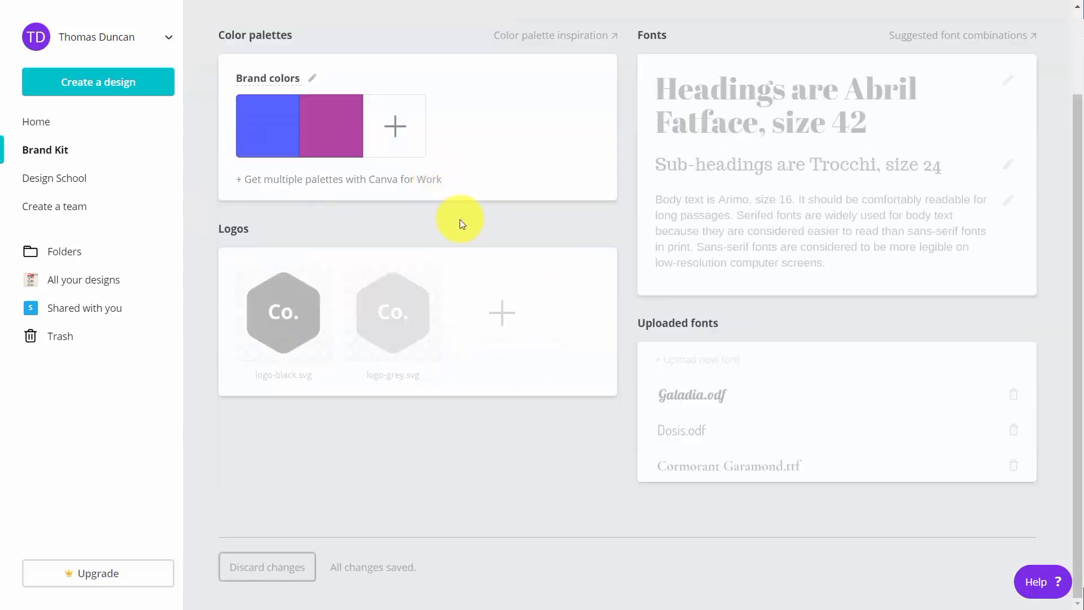
pyautogui.moveTo(375, 254)
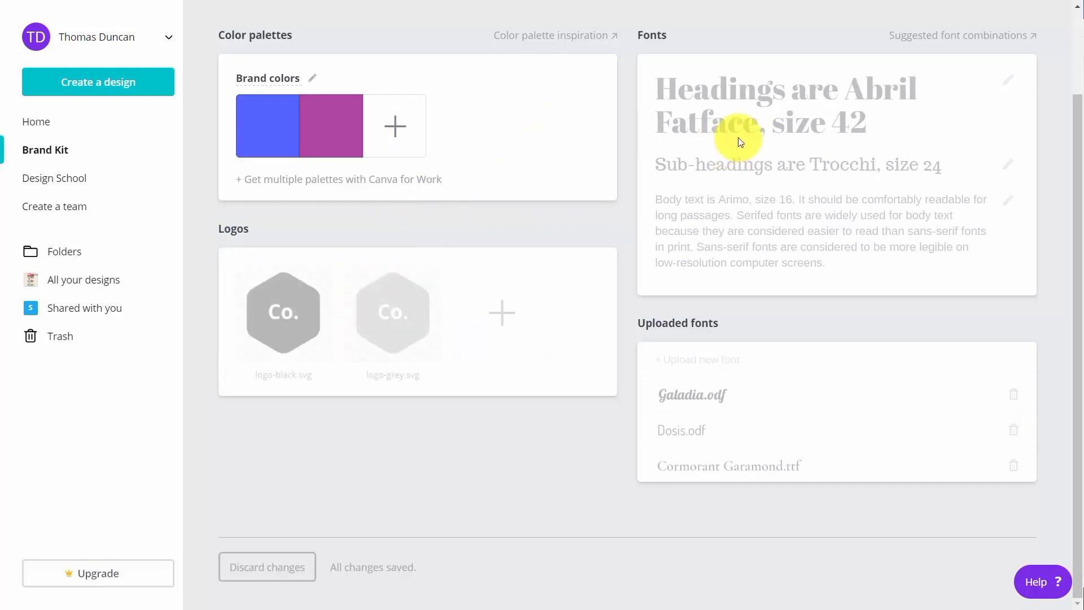
pyautogui.moveTo(737, 136)
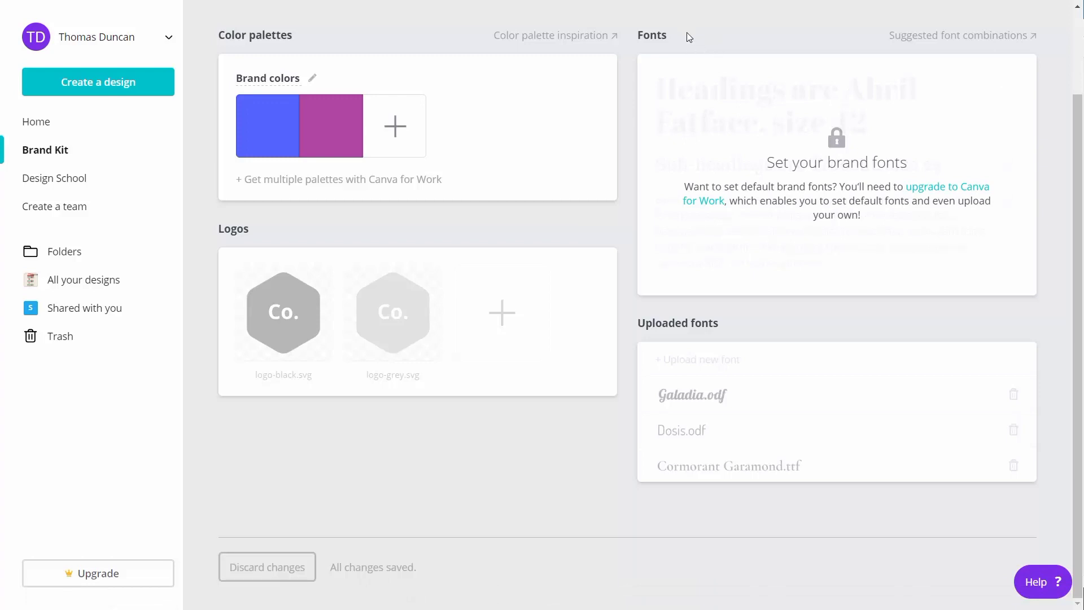
# Create a team by inviting two people by e-mail address with the Member role, and send the invitations.
pyautogui.click(77, 211)
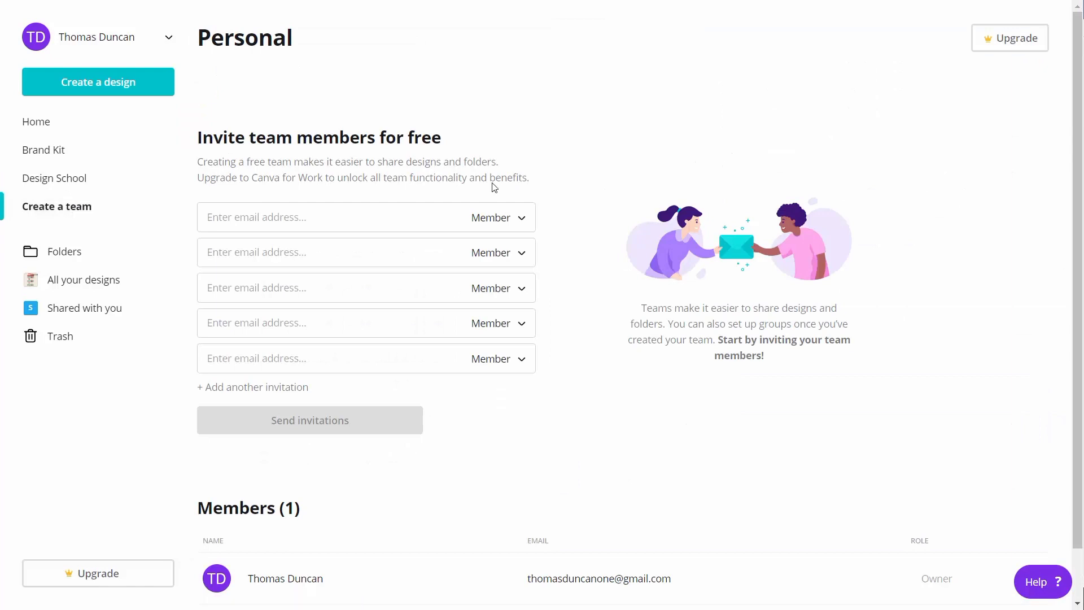
pyautogui.click(320, 218)
pyautogui.hotkey('ctrl', 'v')
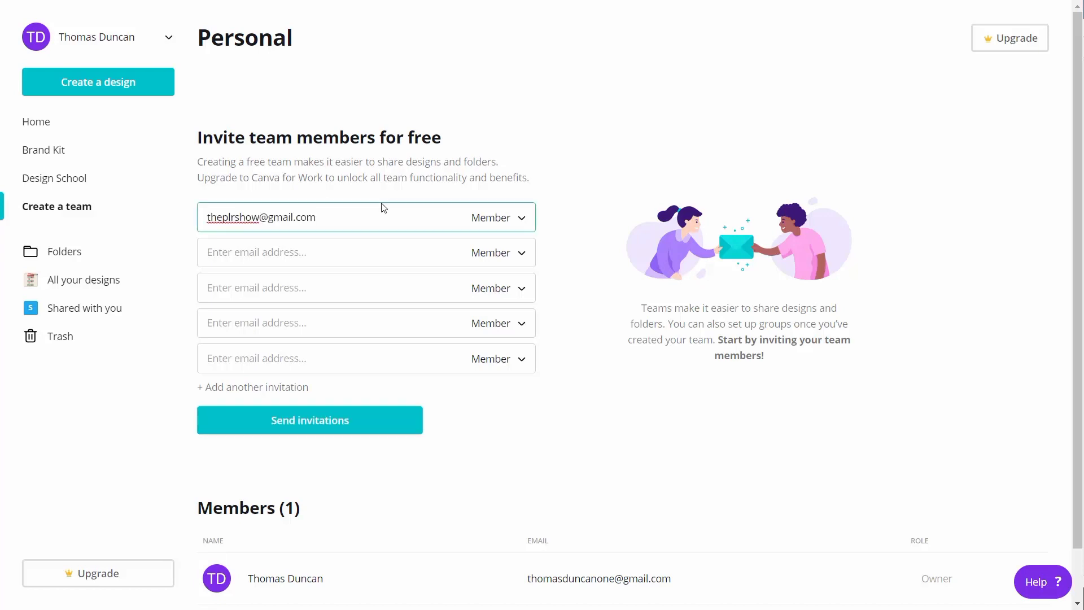
pyautogui.click(516, 218)
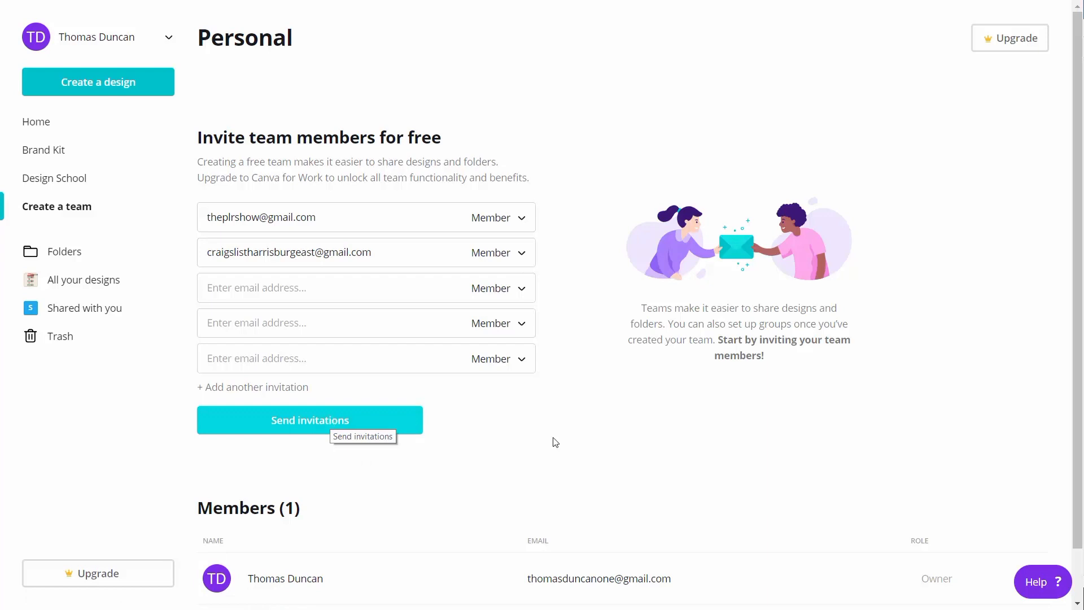
pyautogui.click(331, 422)
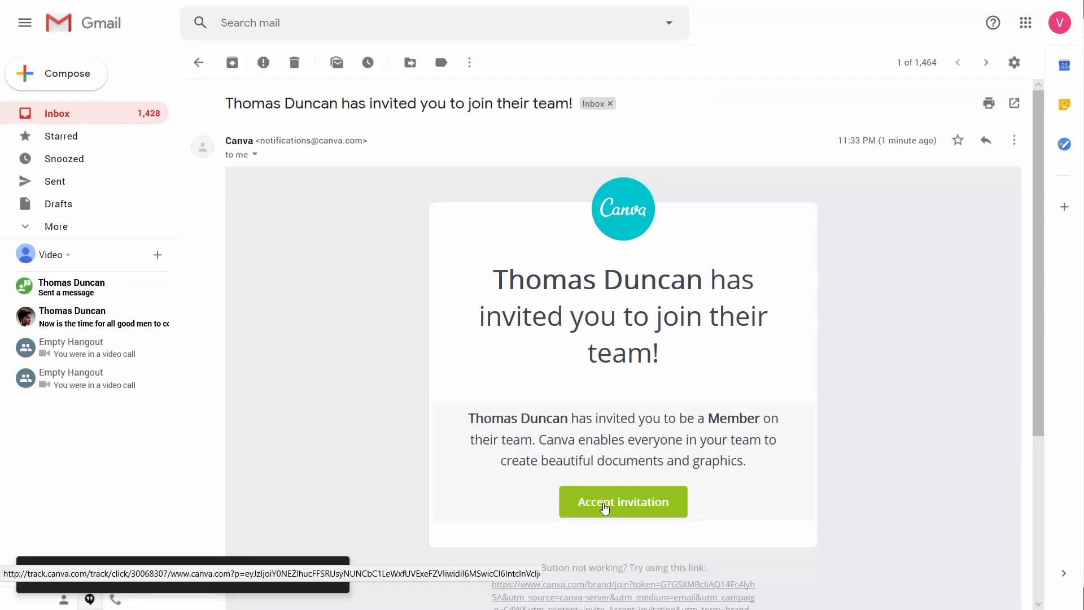
# Accept the team invitation from the message in Gmail and sign up the invitee with email as Small business (startup, blog).
pyautogui.click(604, 507)
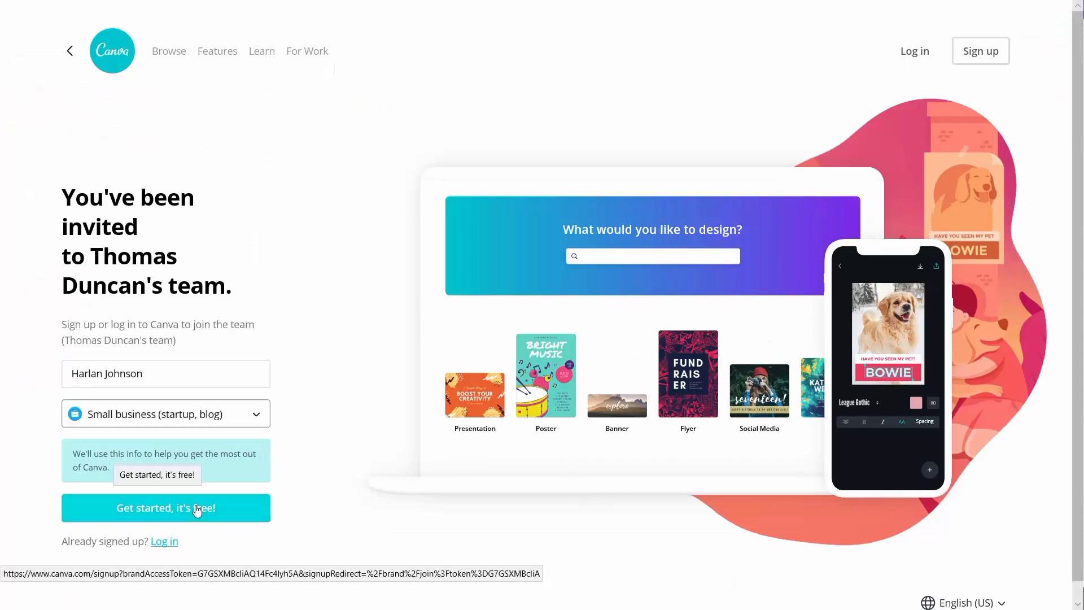
pyautogui.click(181, 508)
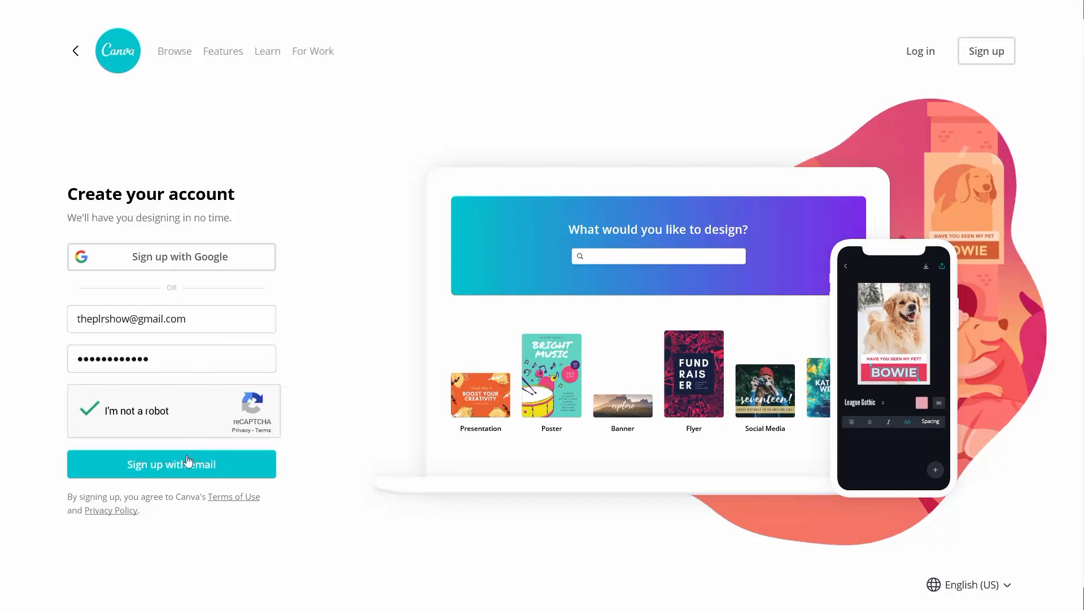
pyautogui.click(183, 456)
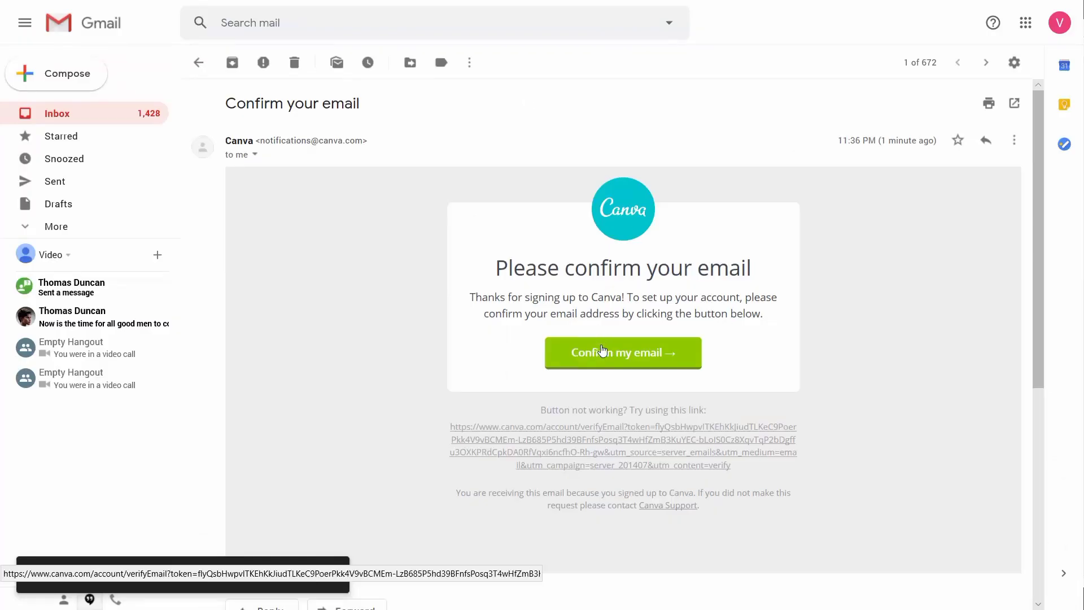
# Confirm the invitee's email address from the Gmail message, show the Canva home page full screen and dismiss its design suggestions.
pyautogui.click(602, 351)
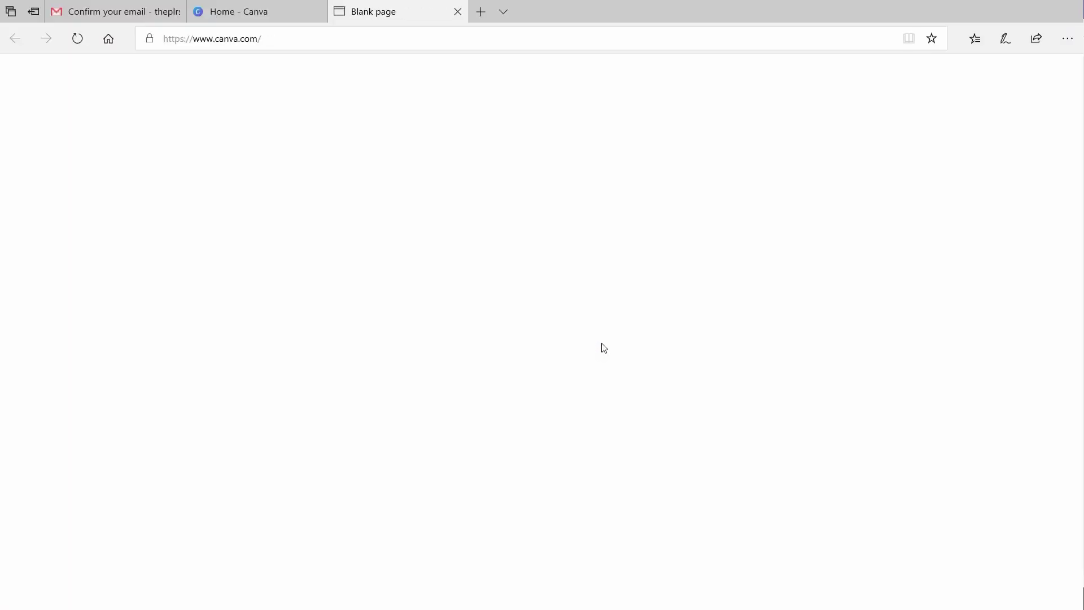
pyautogui.press('F11')
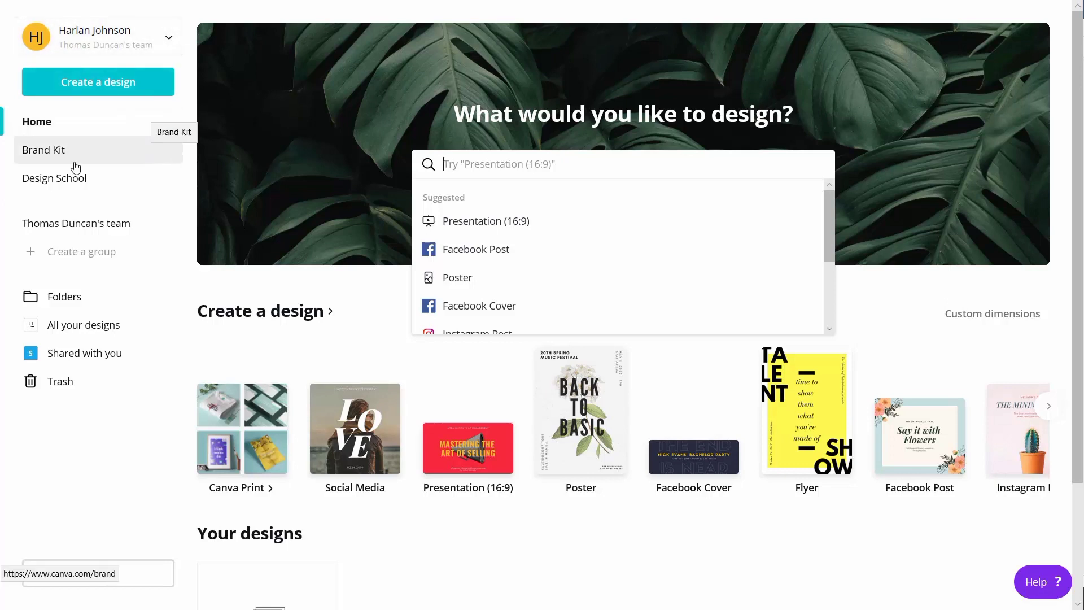
pyautogui.press('Escape')
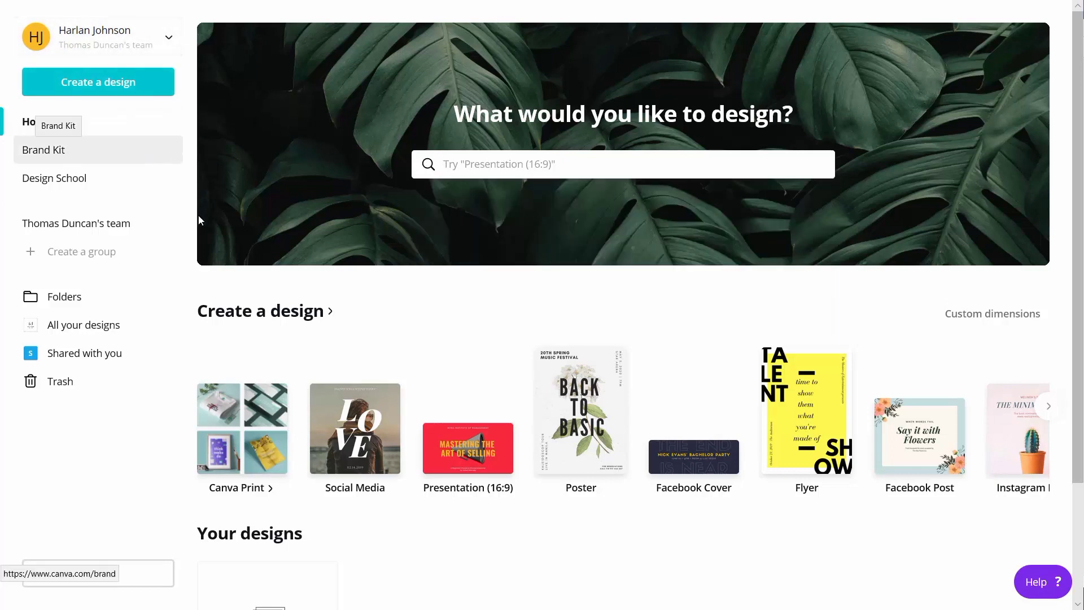
# Open the team's page and look through its list of all members.
pyautogui.click(106, 255)
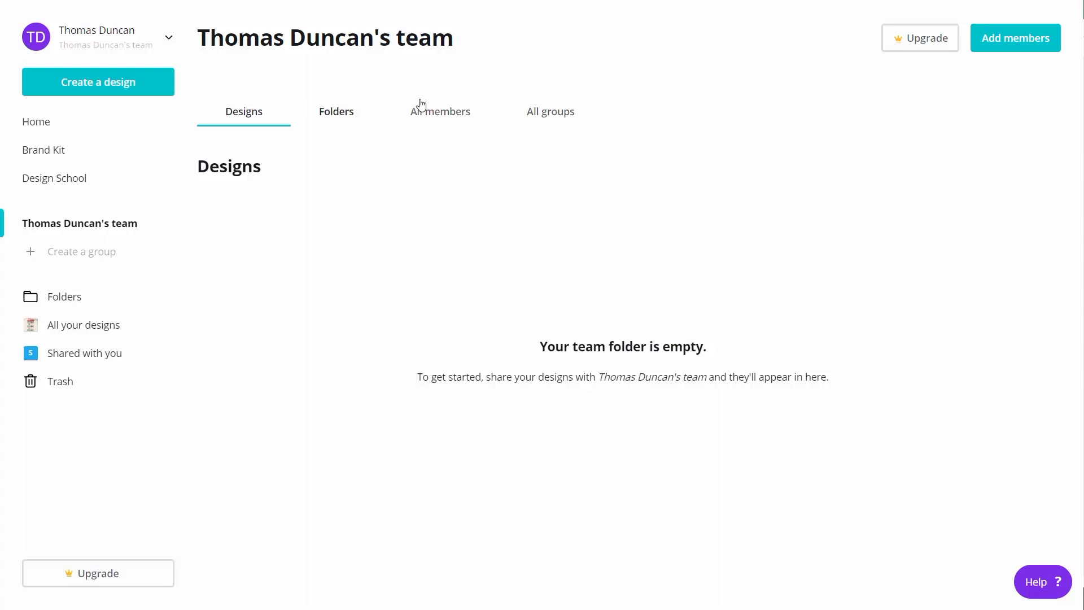
pyautogui.click(431, 116)
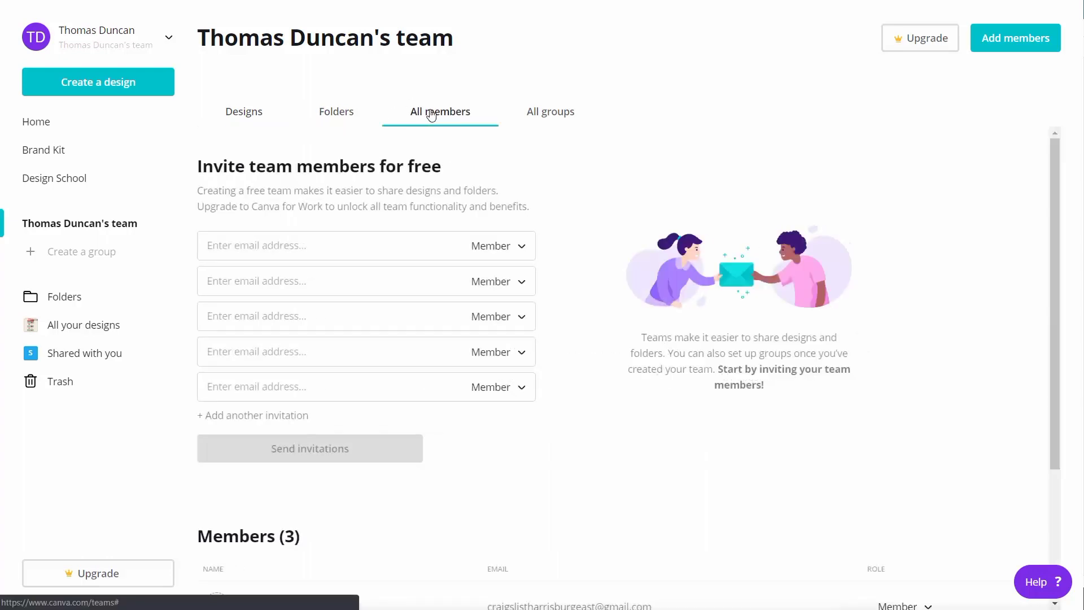
pyautogui.scroll(-3, 473, 140)
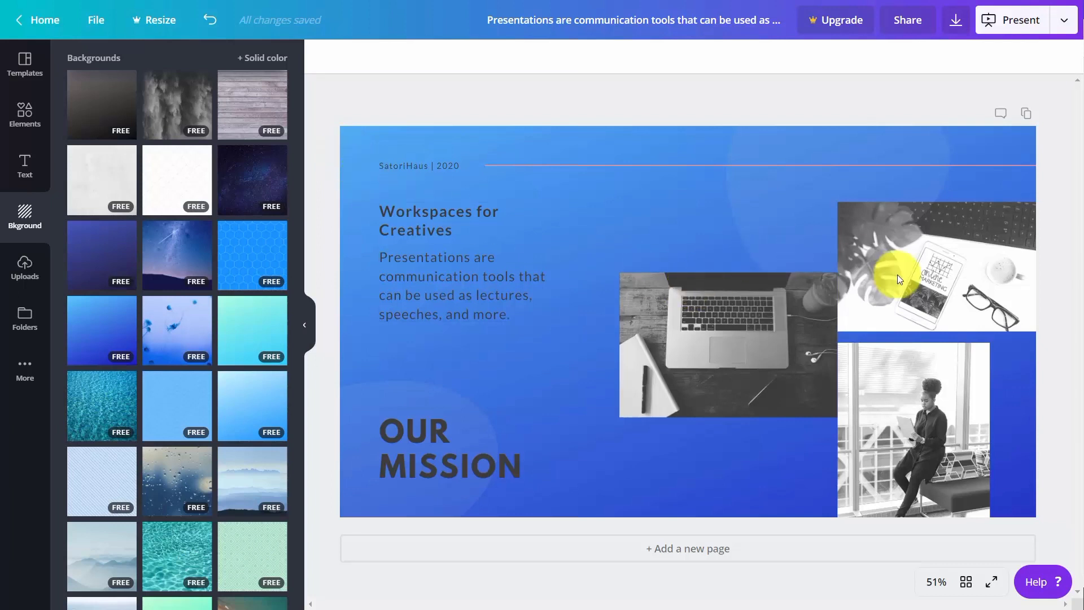
# Delete the laptop photo from the slide and put the uploaded image of the two books in its place.
pyautogui.click(895, 249)
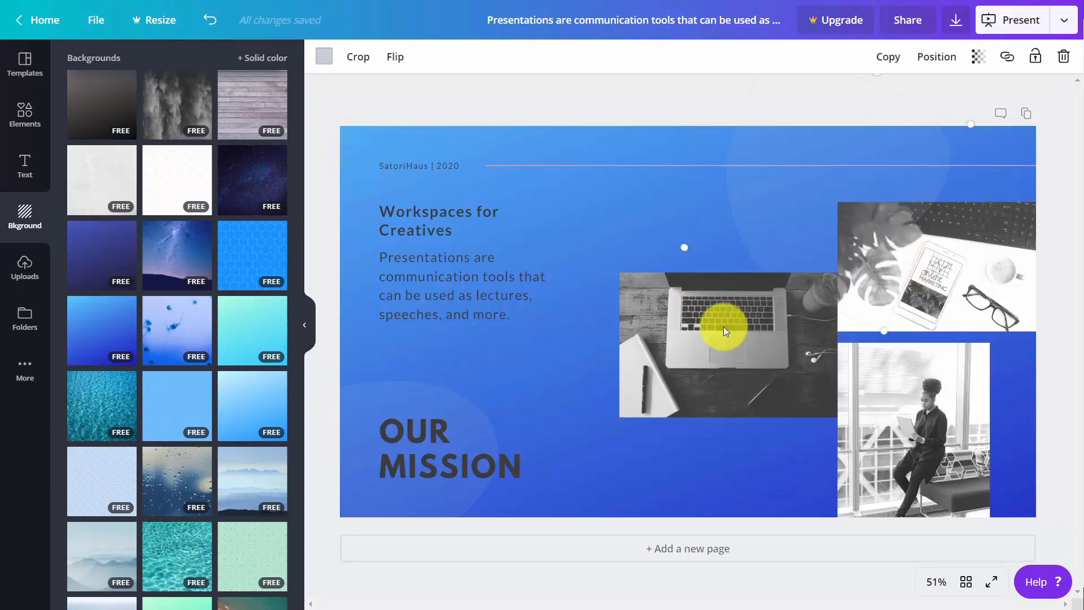
pyautogui.click(672, 326)
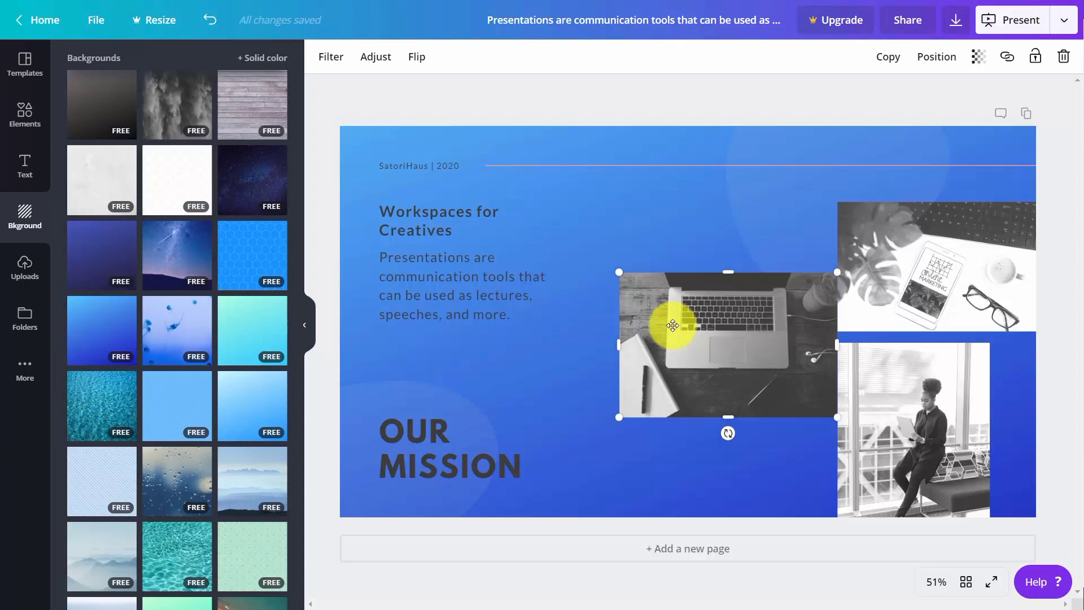
pyautogui.press('Delete')
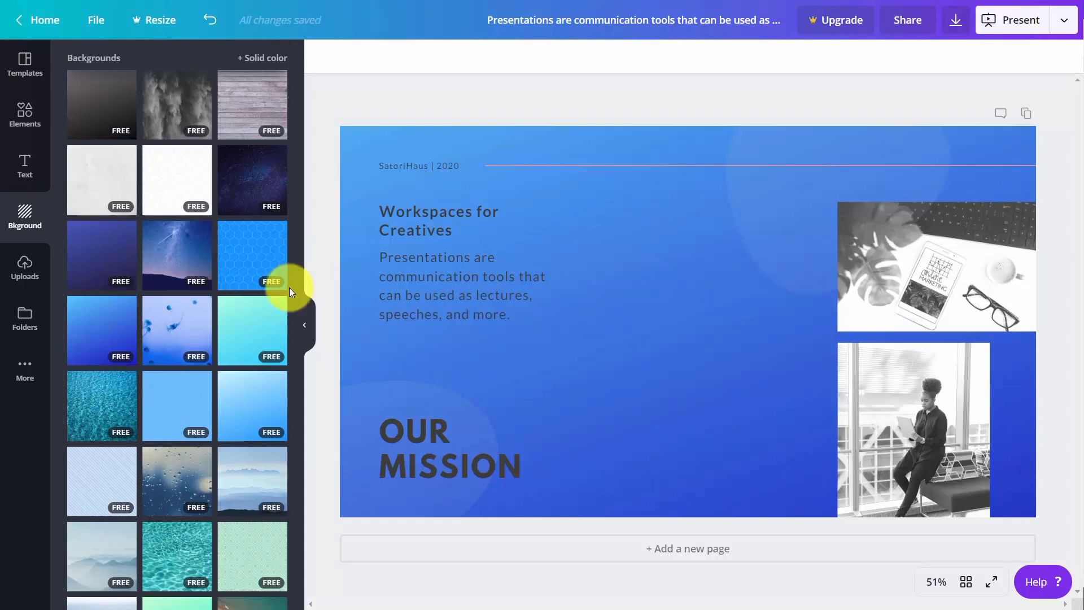
pyautogui.click(18, 265)
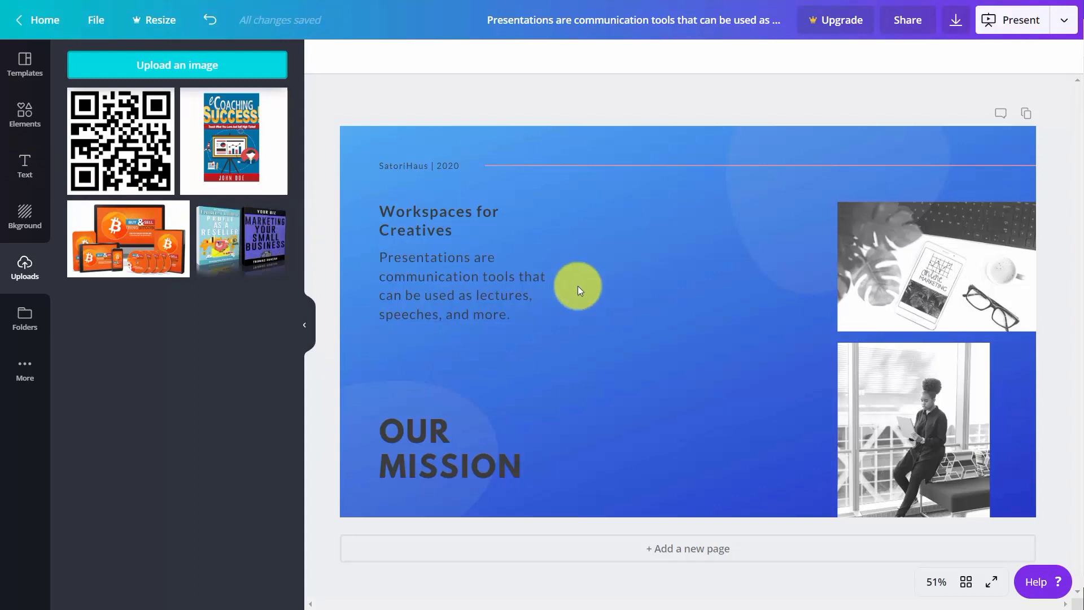
pyautogui.click(215, 232)
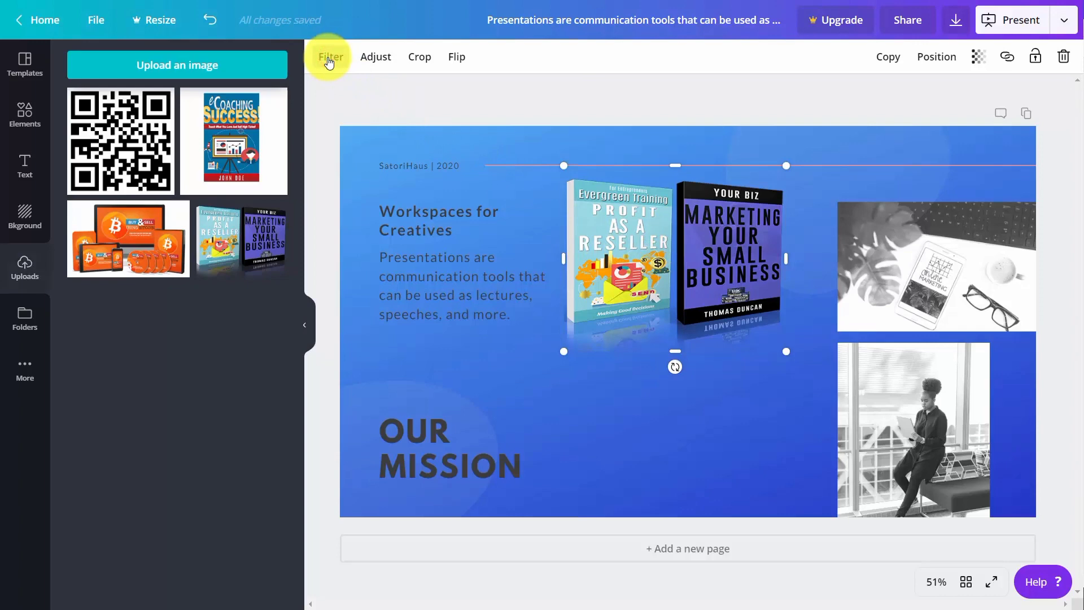
# Try the Summer and Solar filters on the two-book image and apply the Whimsical filter.
pyautogui.click(331, 59)
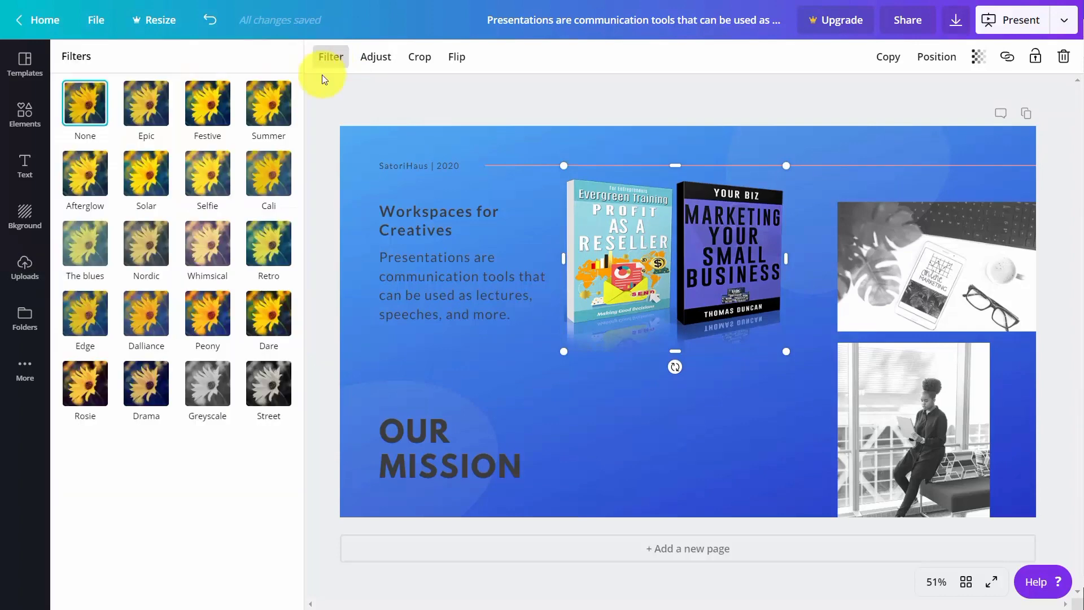
pyautogui.click(277, 110)
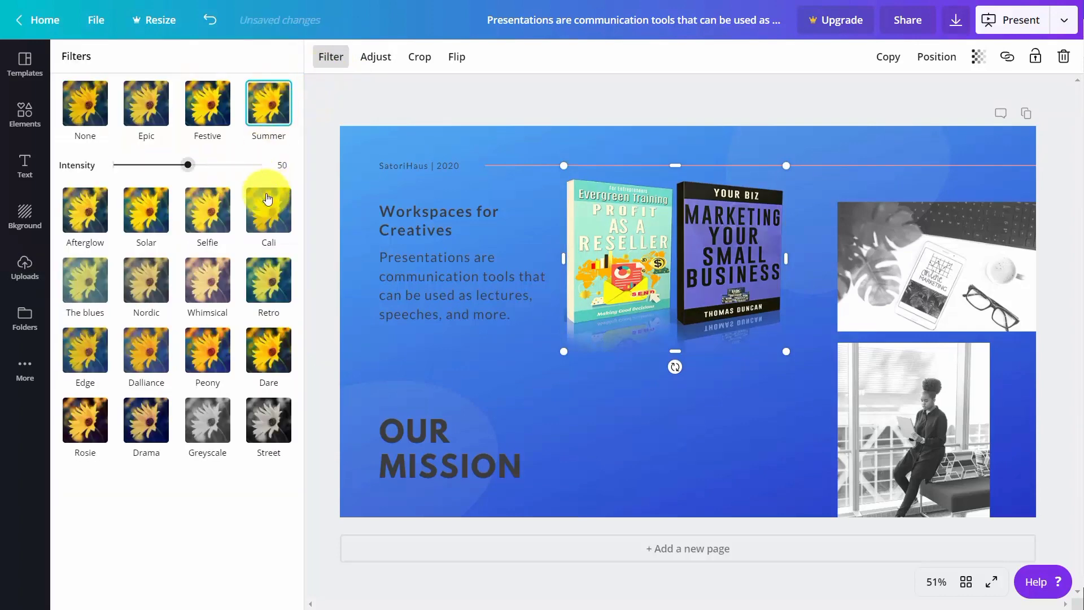
pyautogui.click(146, 215)
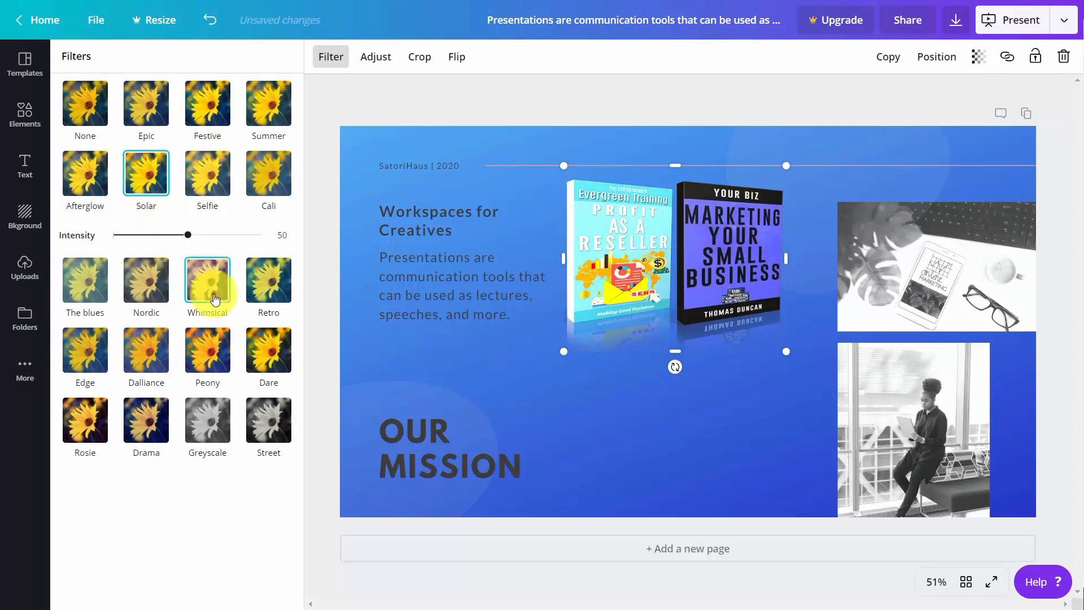
pyautogui.click(208, 282)
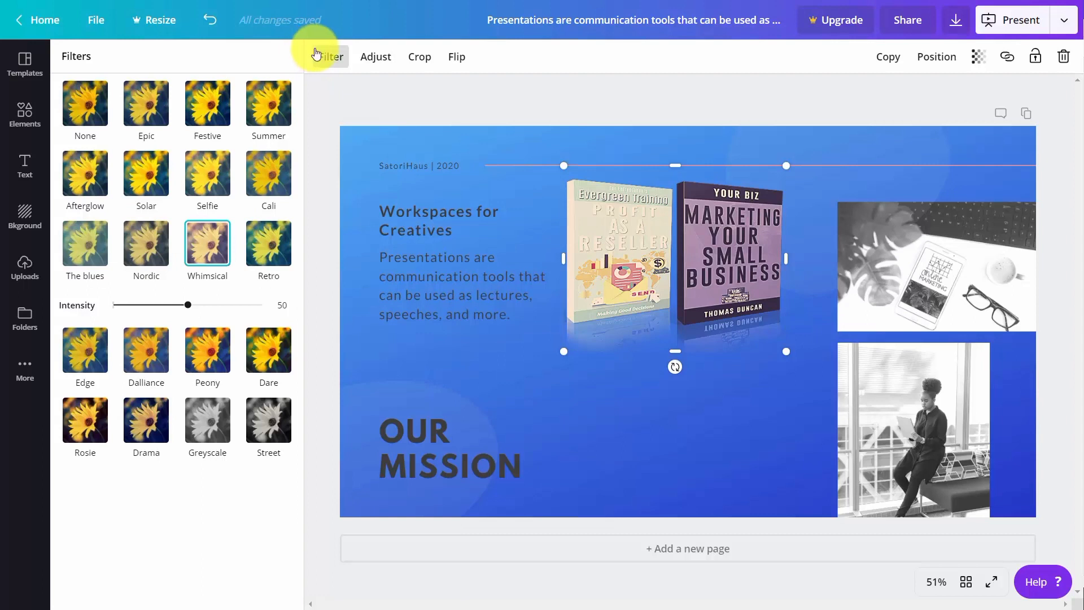
pyautogui.click(364, 61)
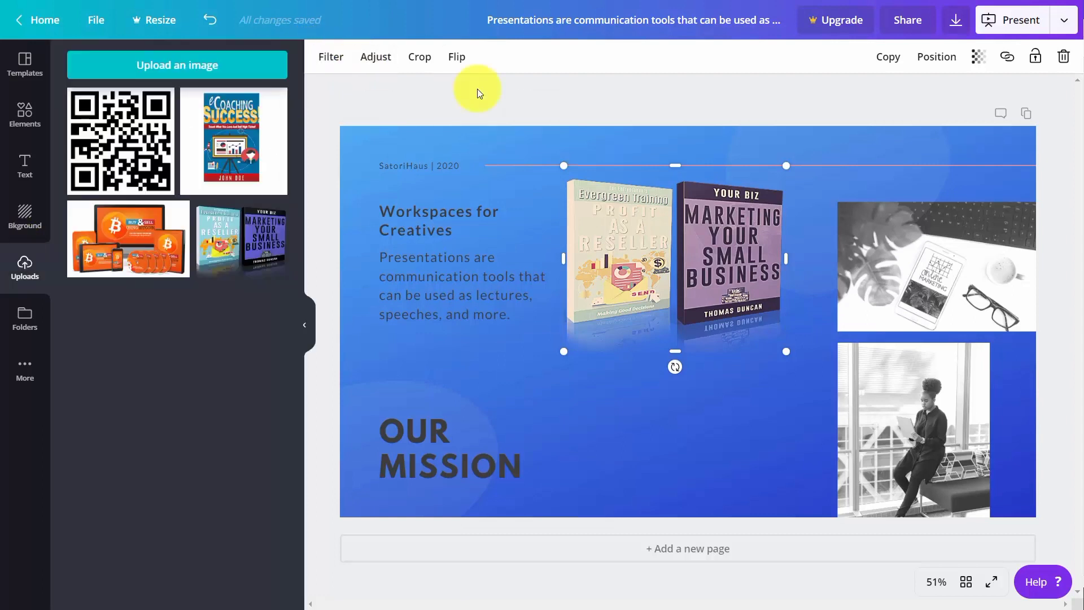
# Place the uploaded eCoaching Success cover below the two books and open its link entry.
pyautogui.click(225, 140)
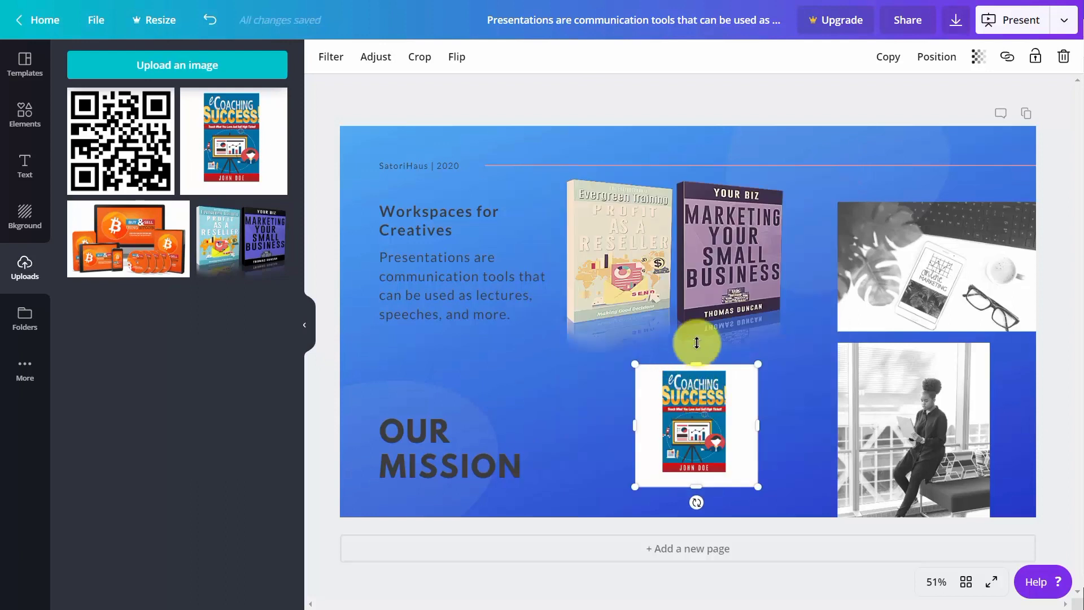
pyautogui.click(1006, 57)
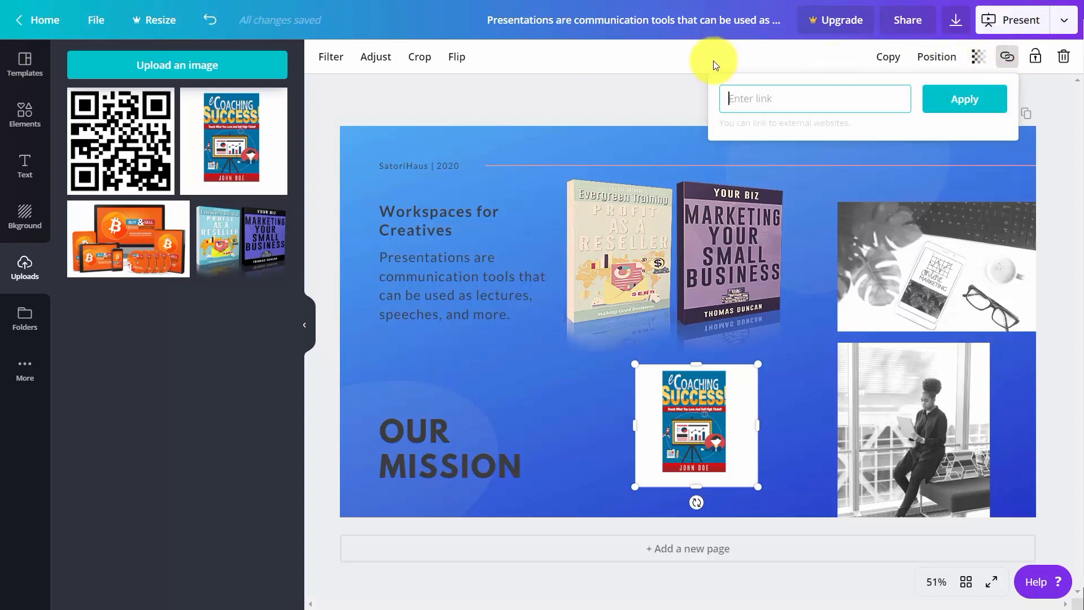
pyautogui.click(693, 153)
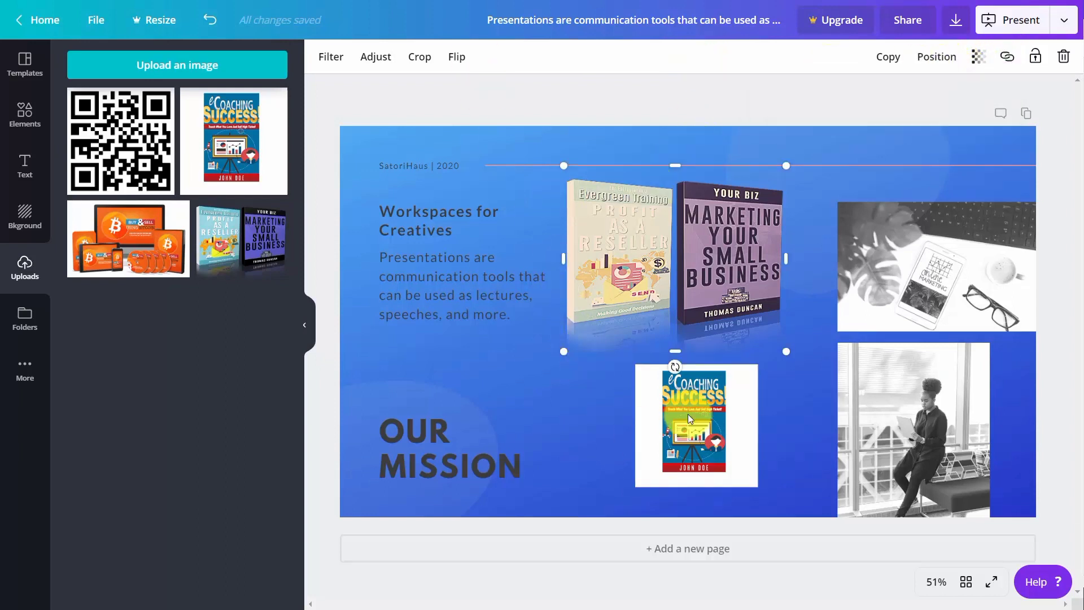
pyautogui.moveTo(675, 367); pyautogui.dragTo(679, 395)
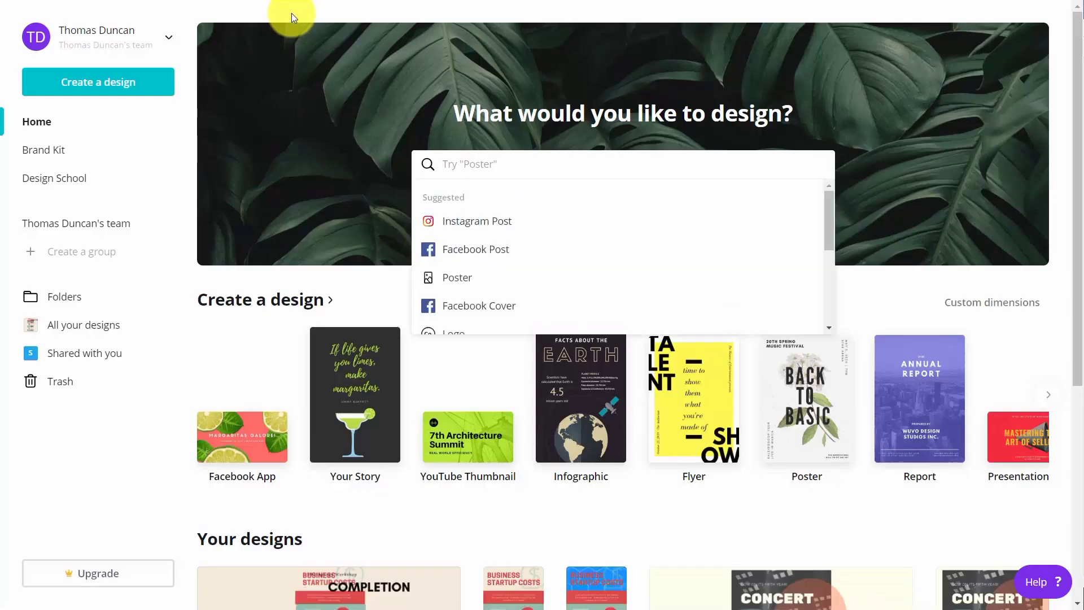
# Create a new design with custom dimensions of 900 × 600 px.
pyautogui.click(113, 86)
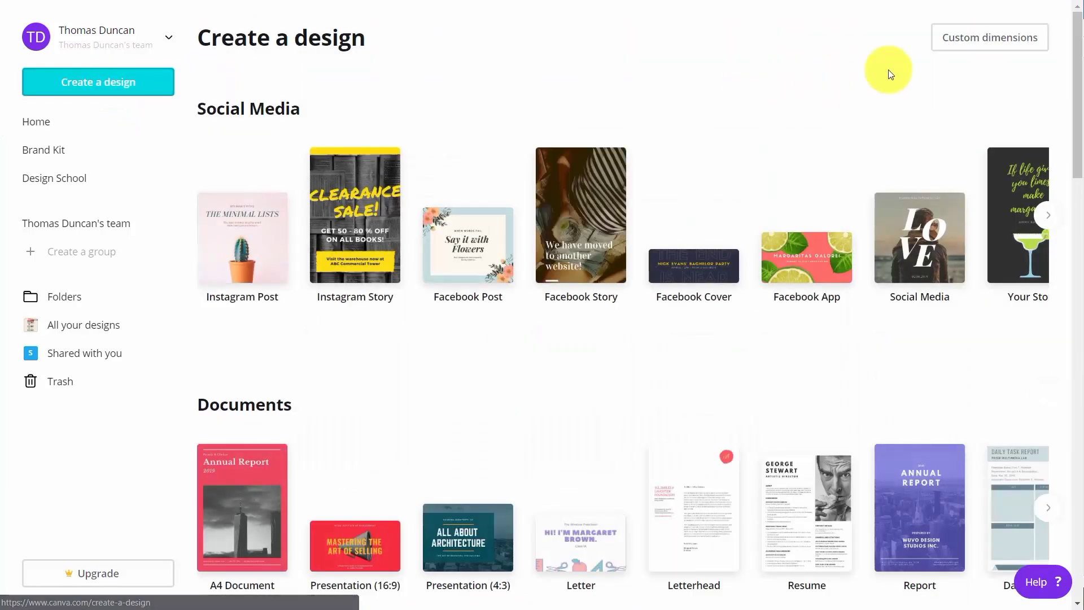
pyautogui.click(948, 42)
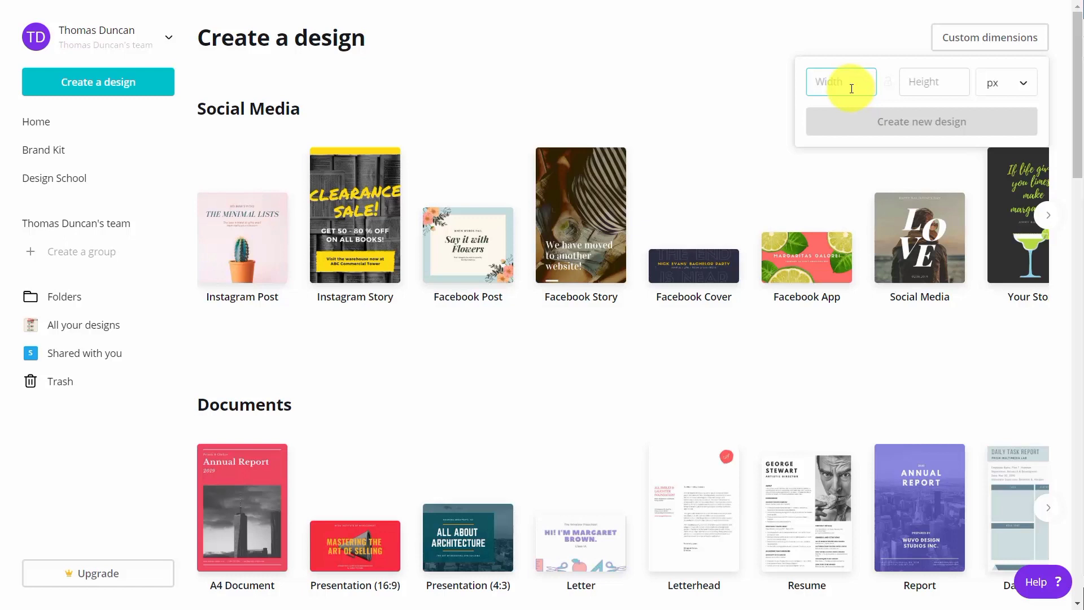
pyautogui.write('900')
pyautogui.press('Tab')
pyautogui.write('600')
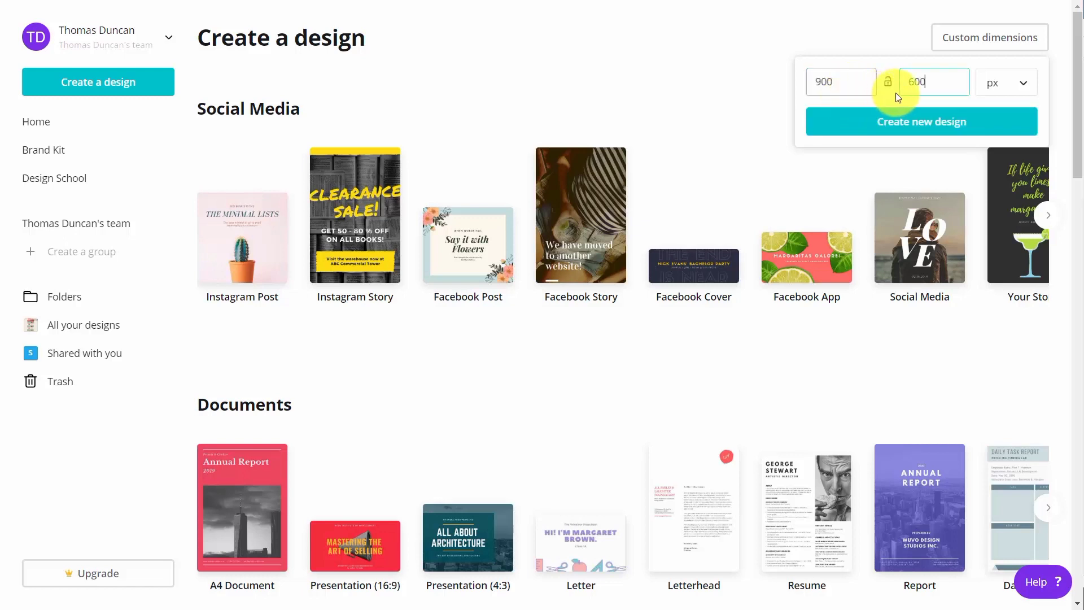
pyautogui.click(981, 81)
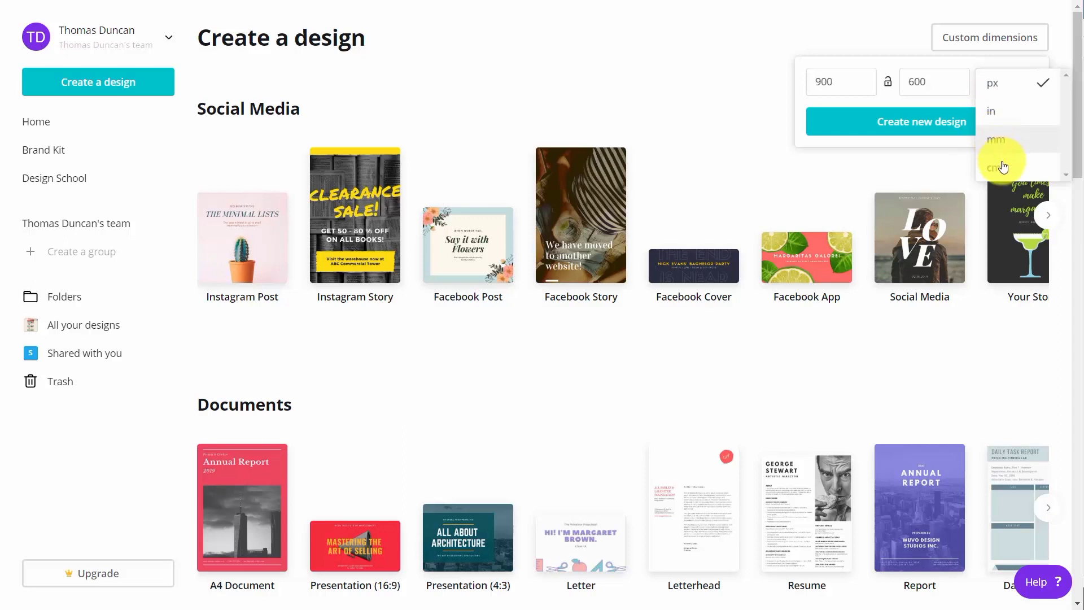
pyautogui.click(730, 94)
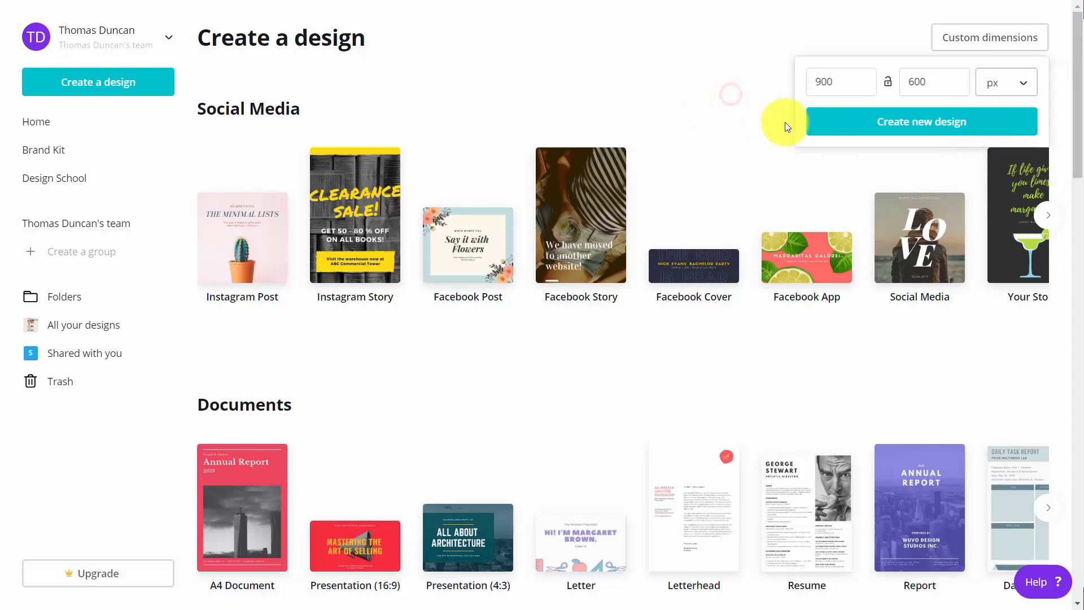
pyautogui.click(902, 123)
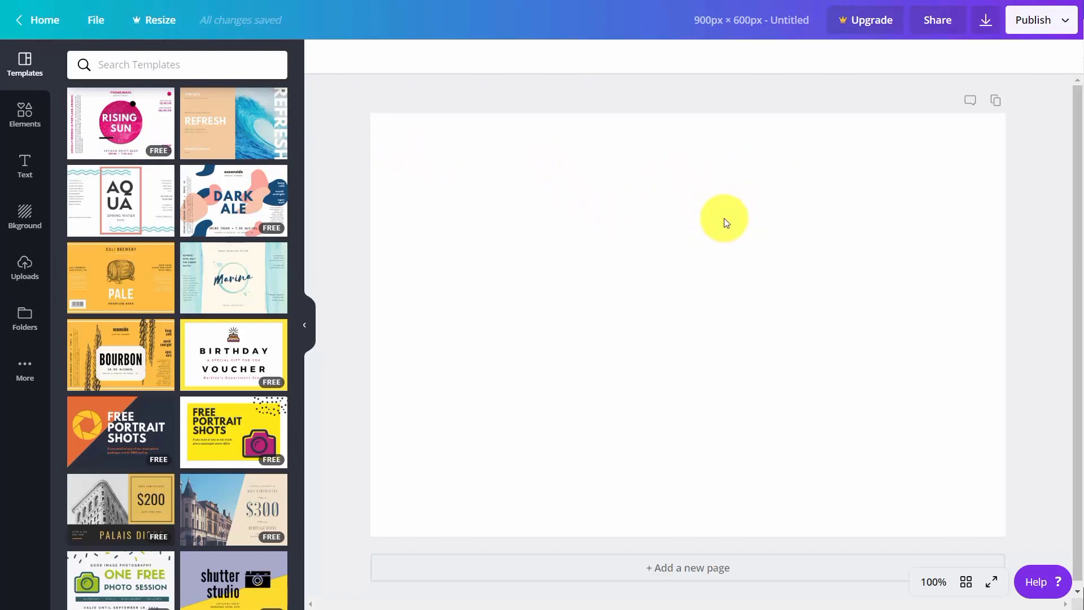
# Apply the Dark Ale template to the blank page and look through the available elements, text styles and backgrounds.
pyautogui.moveTo(225, 198)
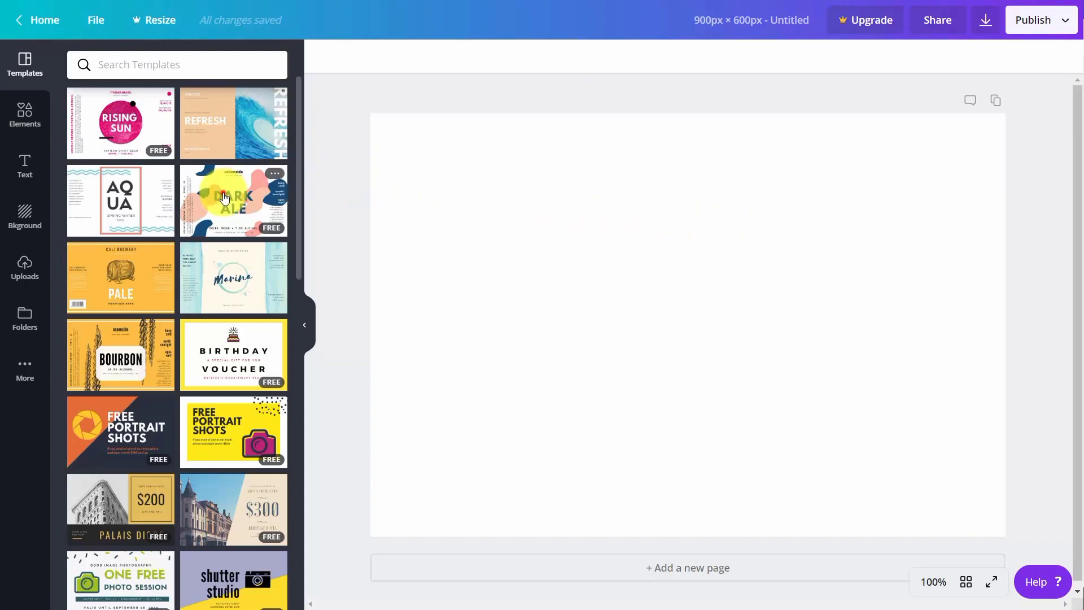
pyautogui.click(224, 197)
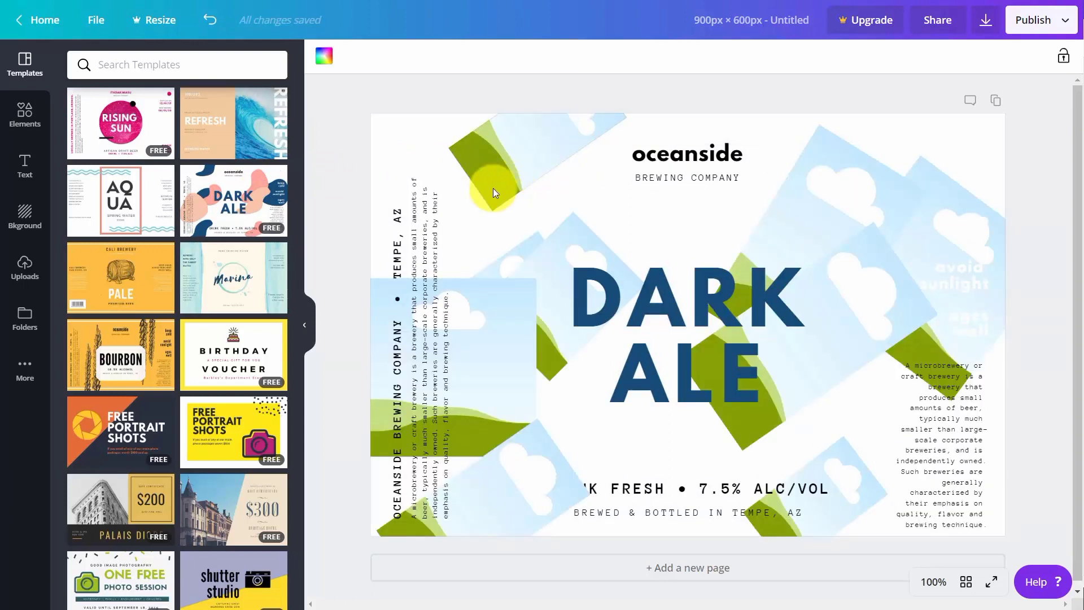
pyautogui.click(23, 117)
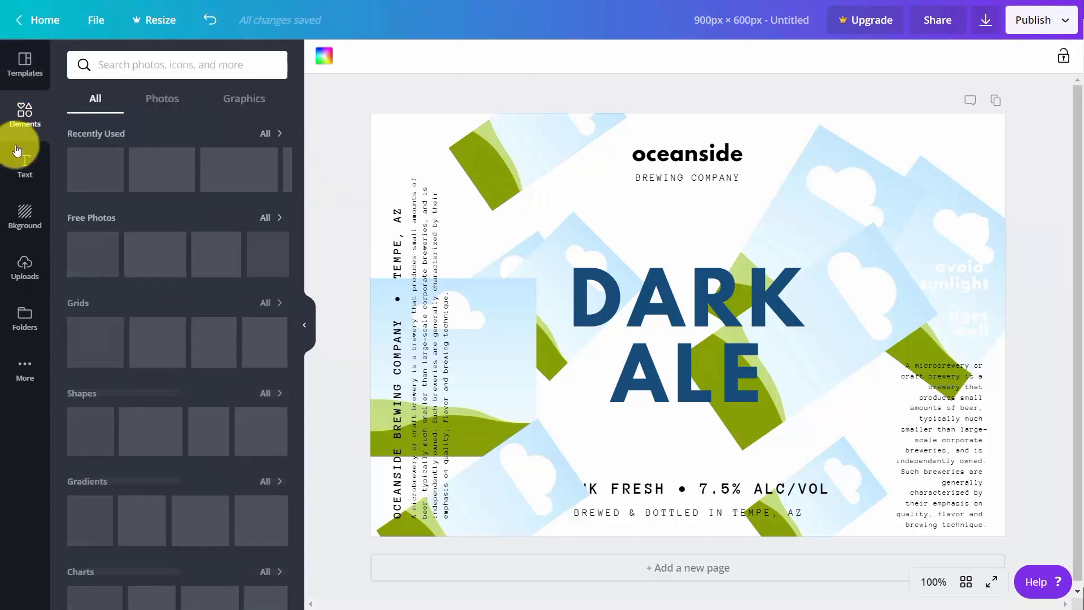
pyautogui.click(24, 158)
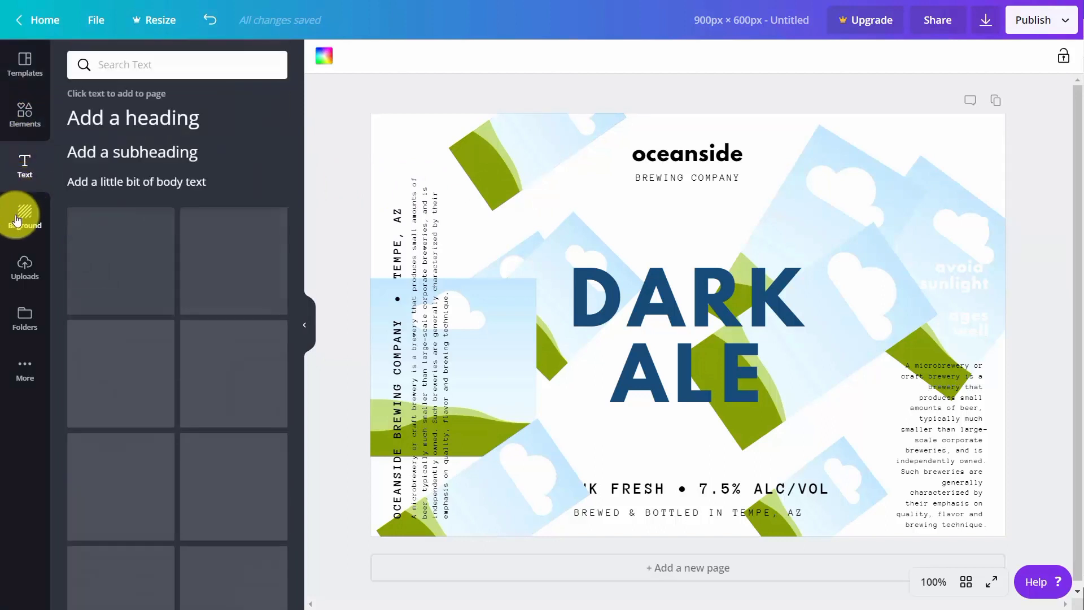
pyautogui.click(20, 216)
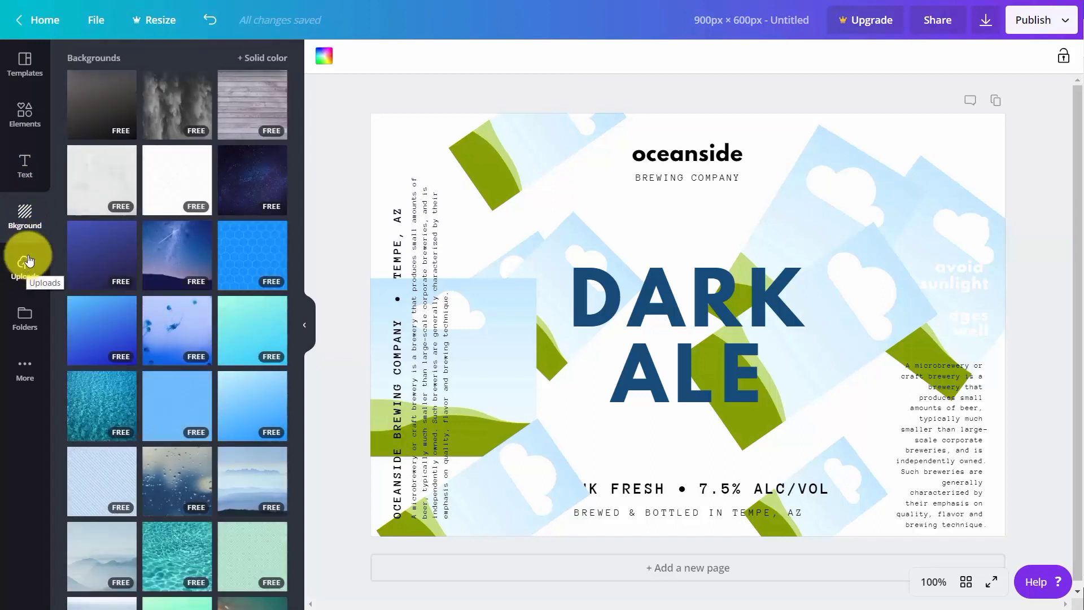
pyautogui.click(344, 114)
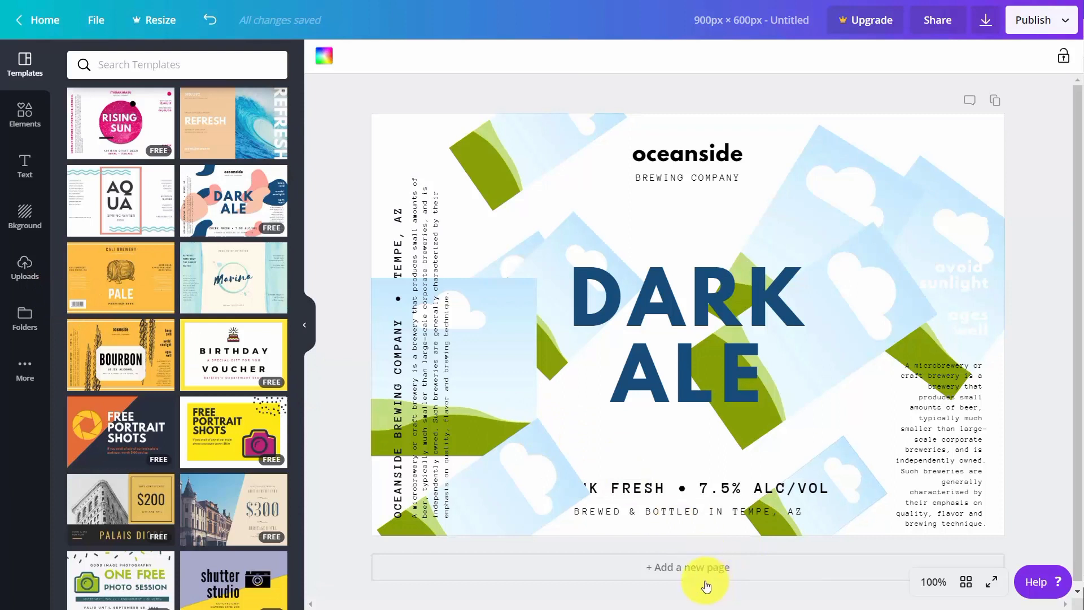
# Add a second page with the Marina water label template and duplicate that page.
pyautogui.click(674, 575)
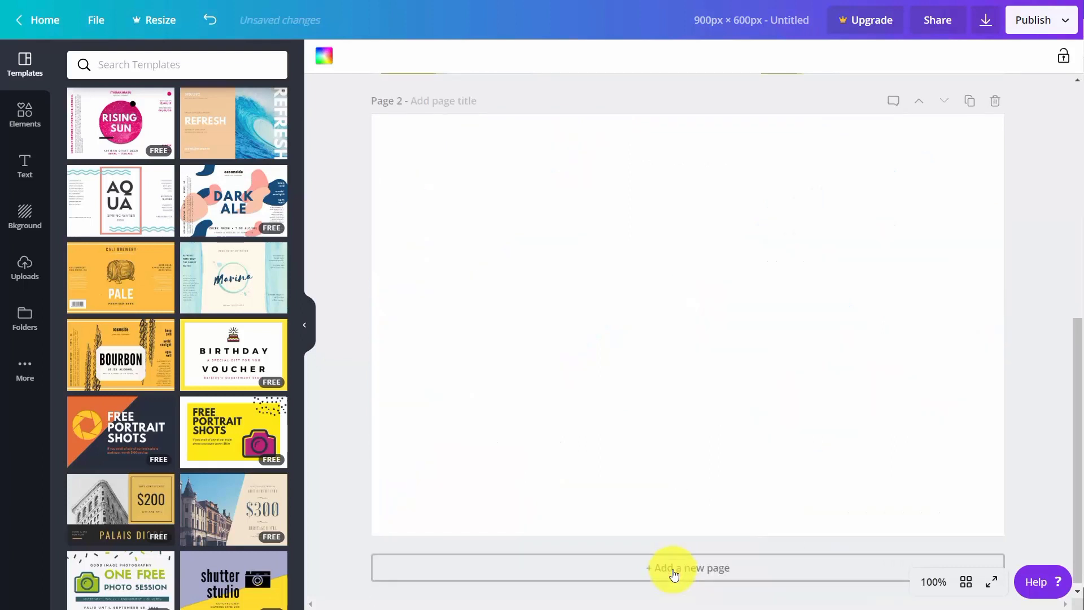
pyautogui.click(221, 276)
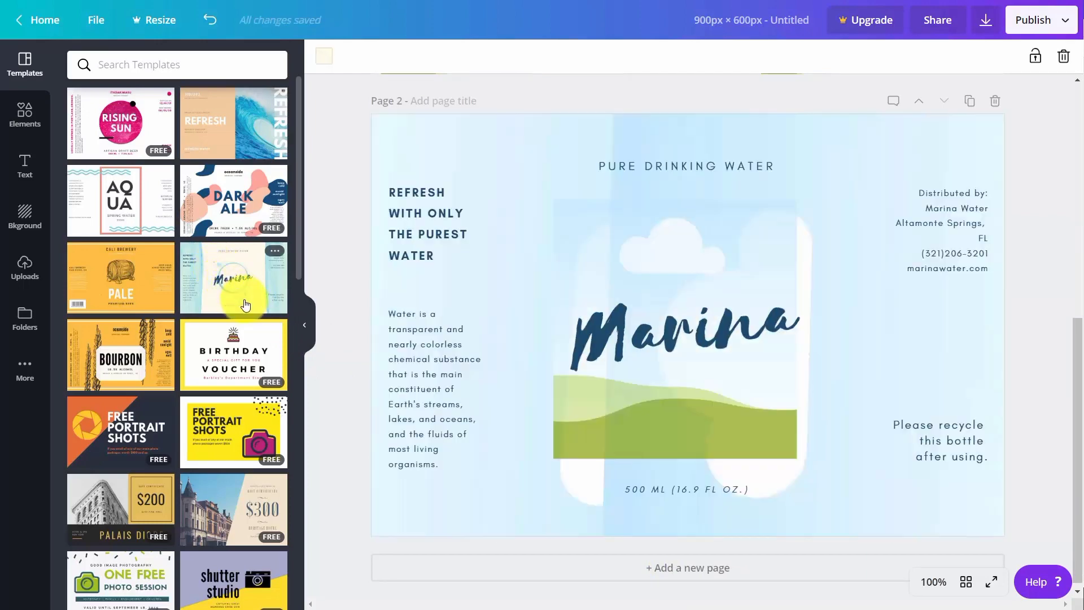
pyautogui.scroll(1, 895, 174)
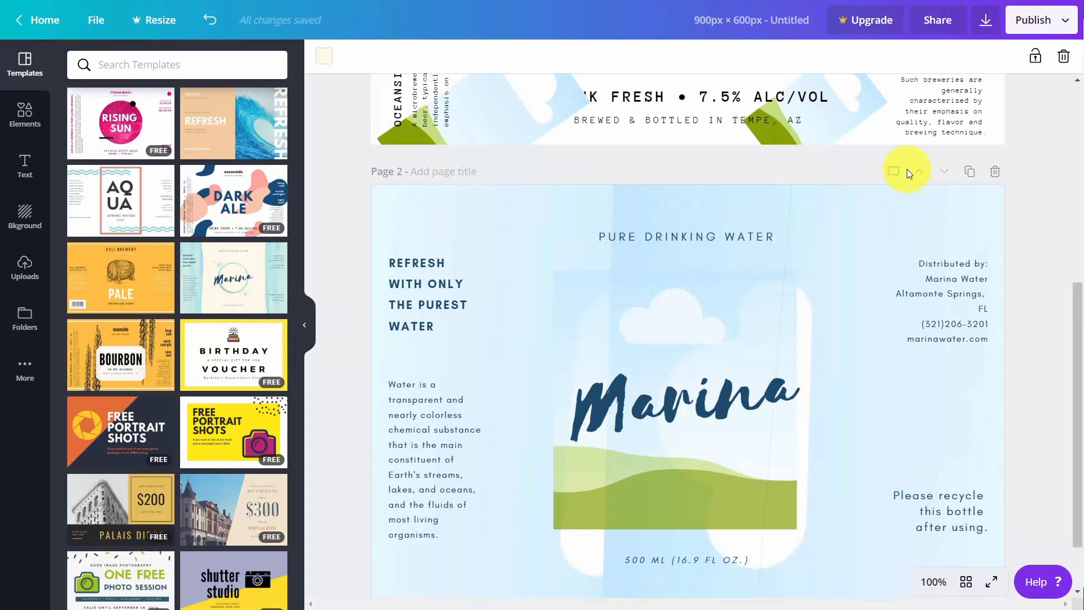
pyautogui.click(967, 175)
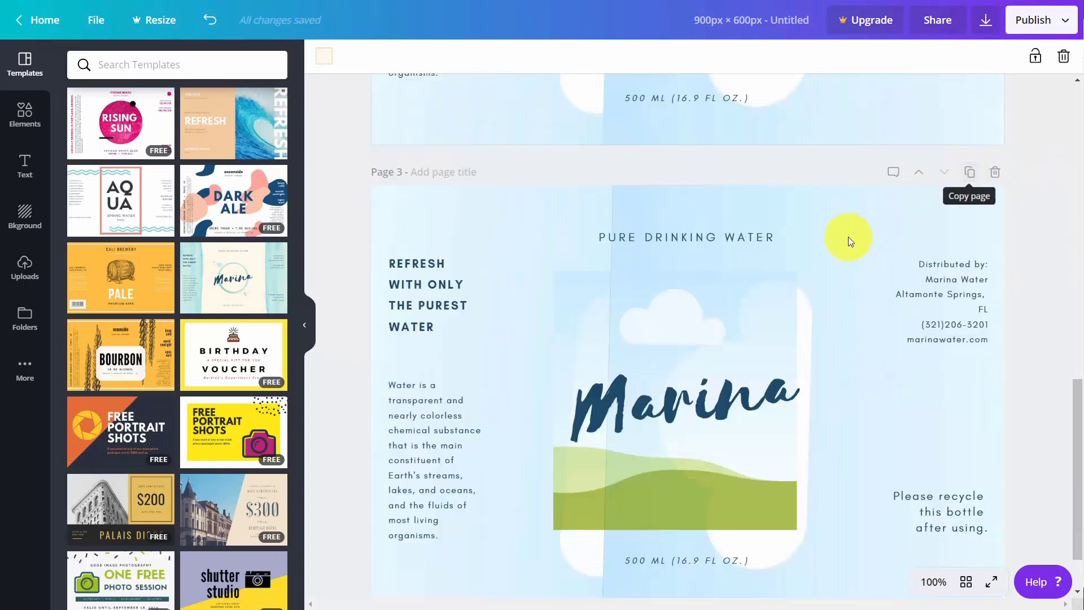
pyautogui.scroll(6, 838, 228)
pyautogui.scroll(-8, 707, 229)
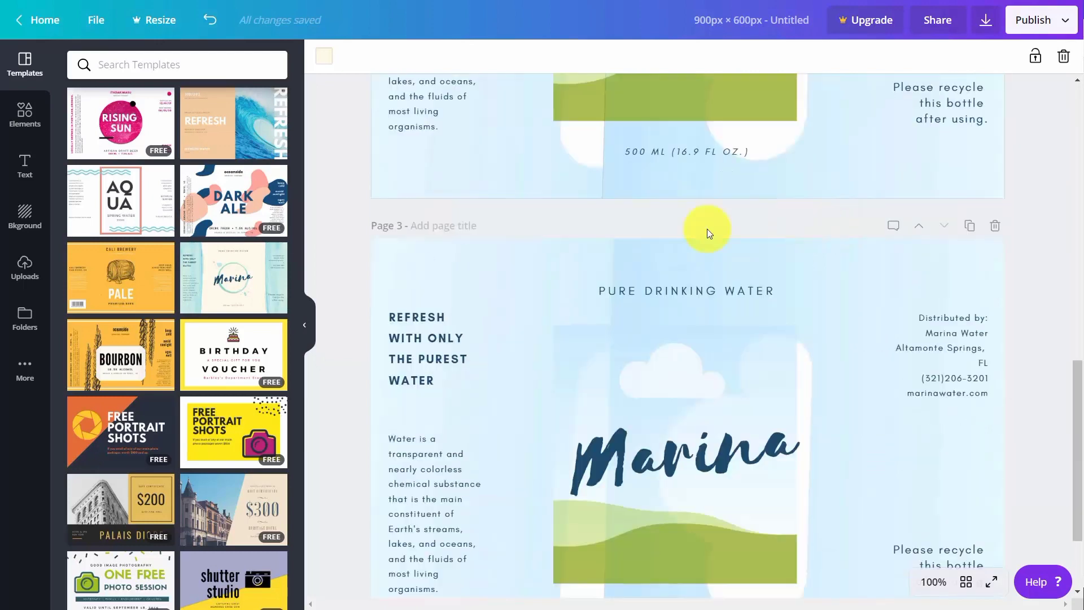
# Save the note "Now is the time for all good Men to come to the aid of their country." on page 2.
pyautogui.scroll(2, 631, 238)
pyautogui.scroll(6, 631, 238)
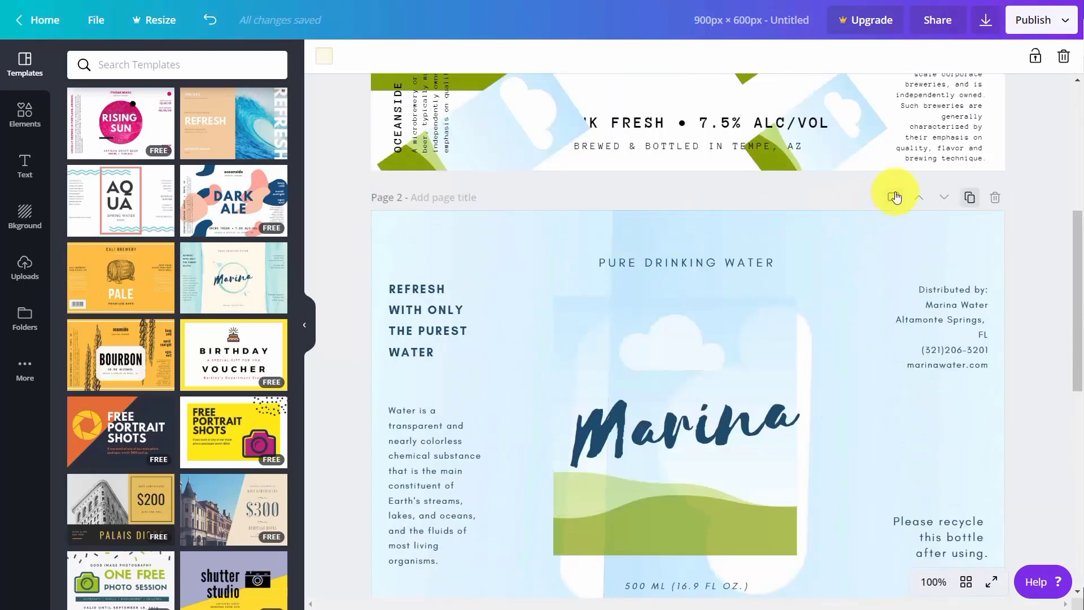
pyautogui.click(892, 197)
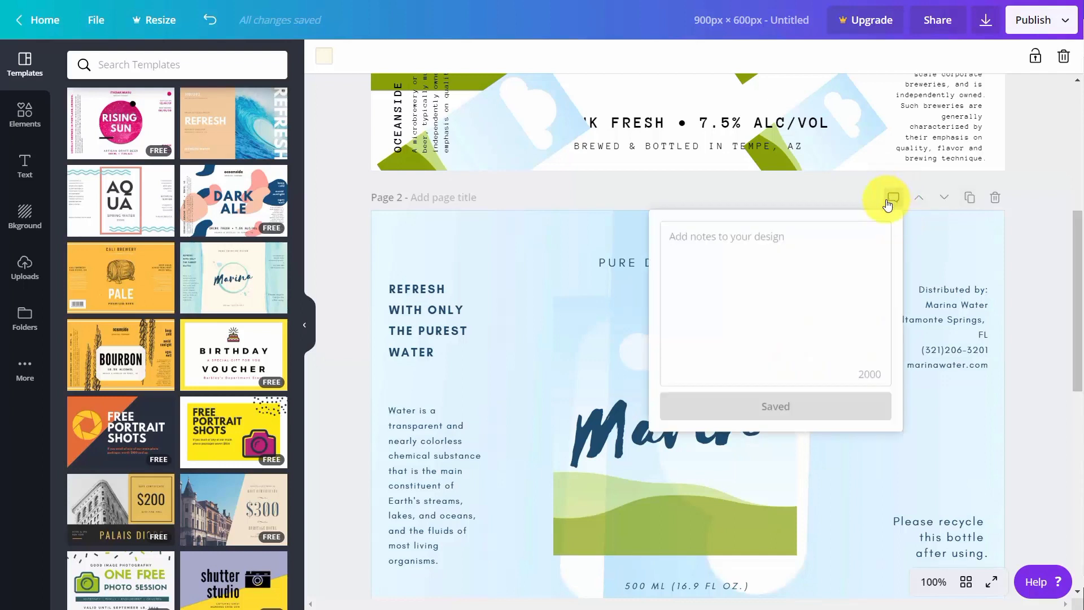
pyautogui.write('Now is the time for all good Men to come to the aid of their country.')
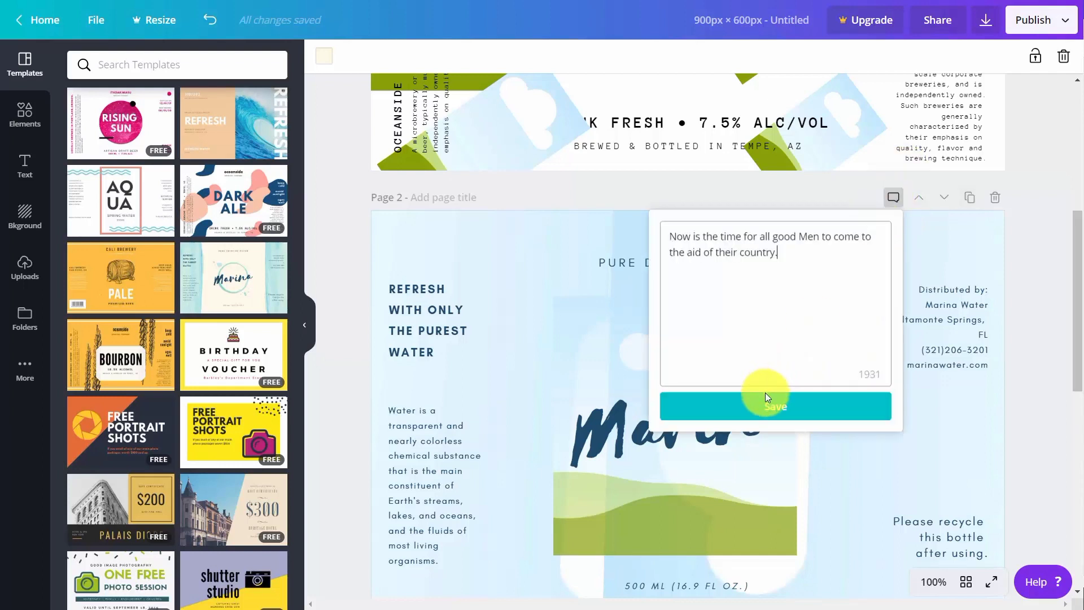
pyautogui.click(773, 408)
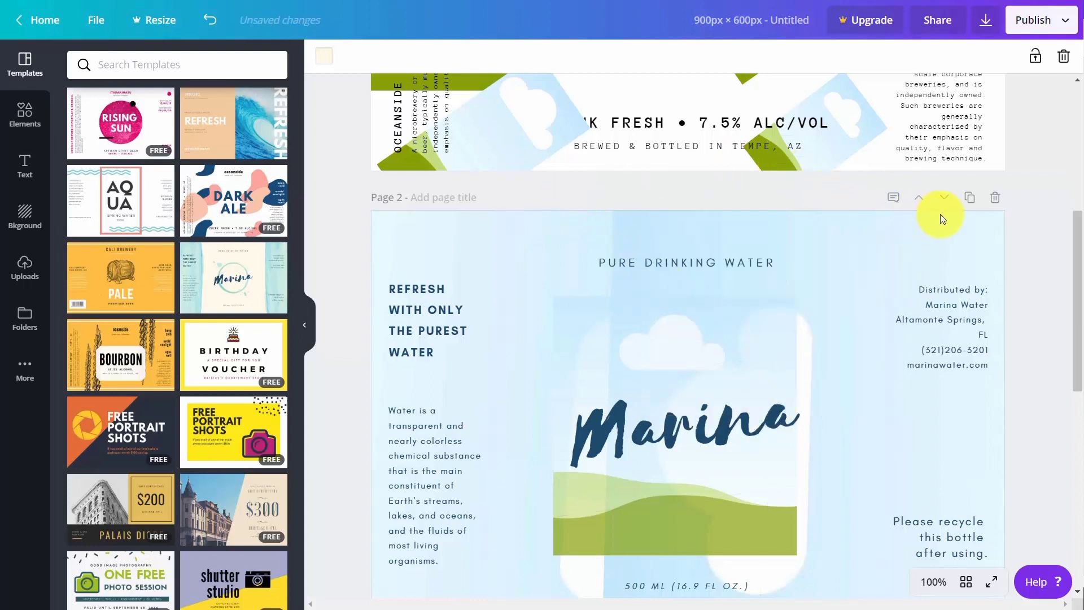
# Delete the page 2 copy that carries the note and review the remaining pages of the design.
pyautogui.click(993, 202)
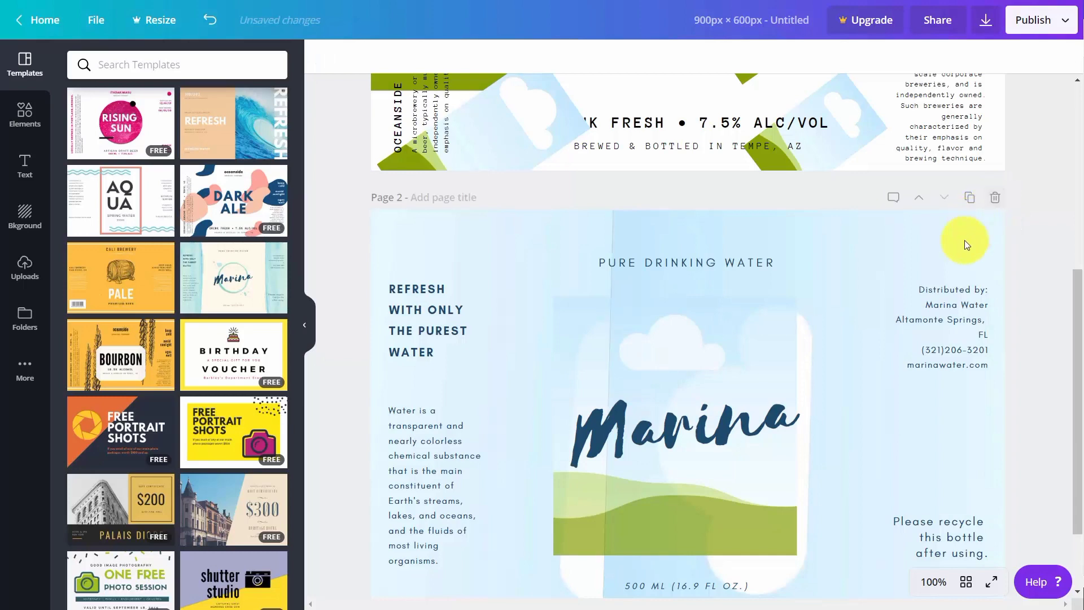
pyautogui.scroll(5, 964, 240)
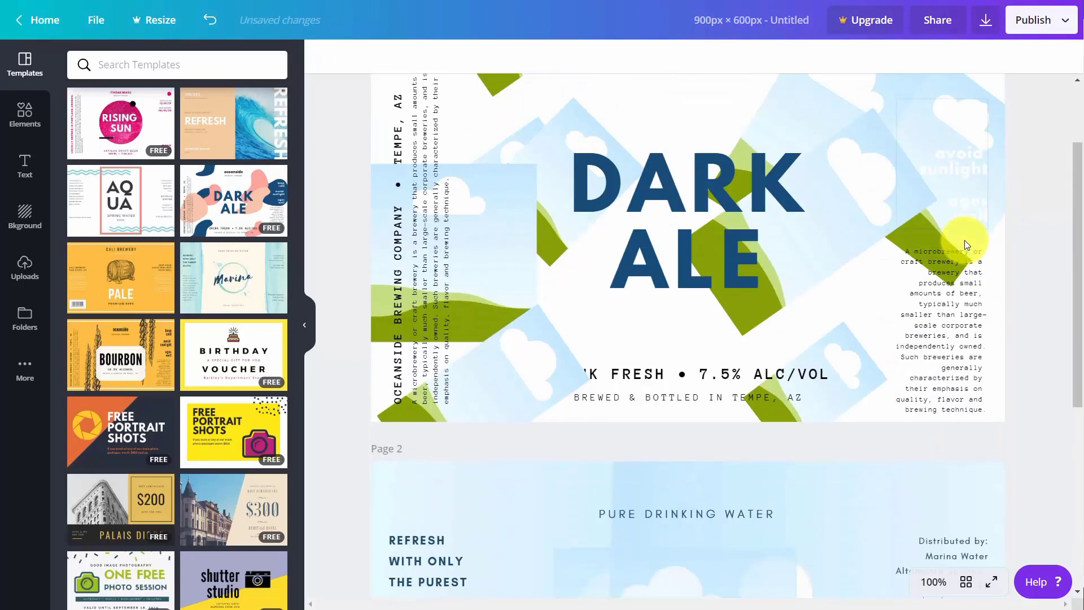
pyautogui.scroll(-6, 964, 240)
pyautogui.scroll(7, 964, 239)
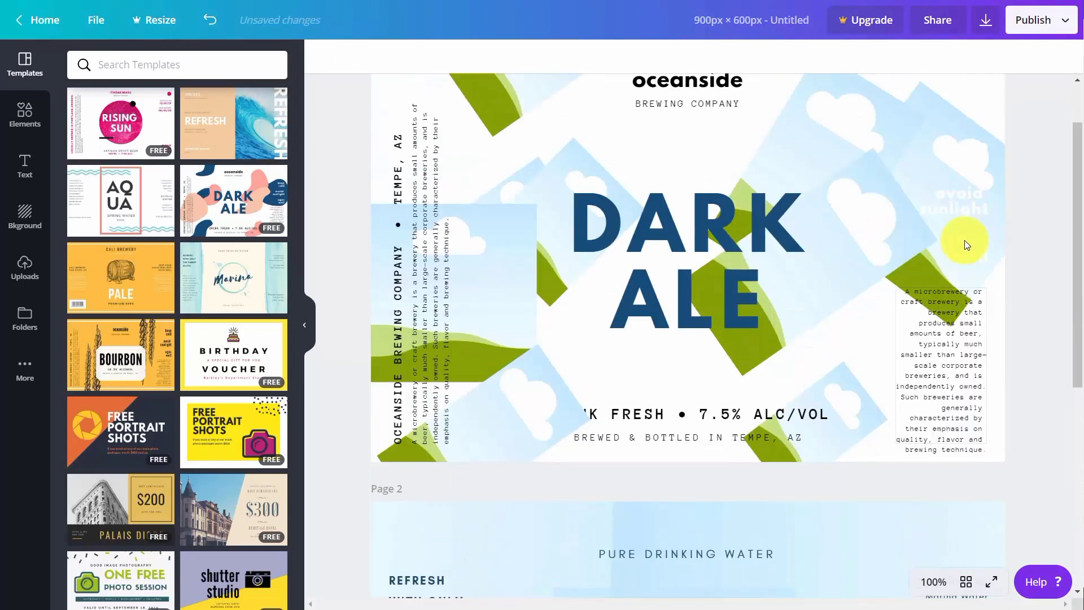
pyautogui.scroll(2, 964, 240)
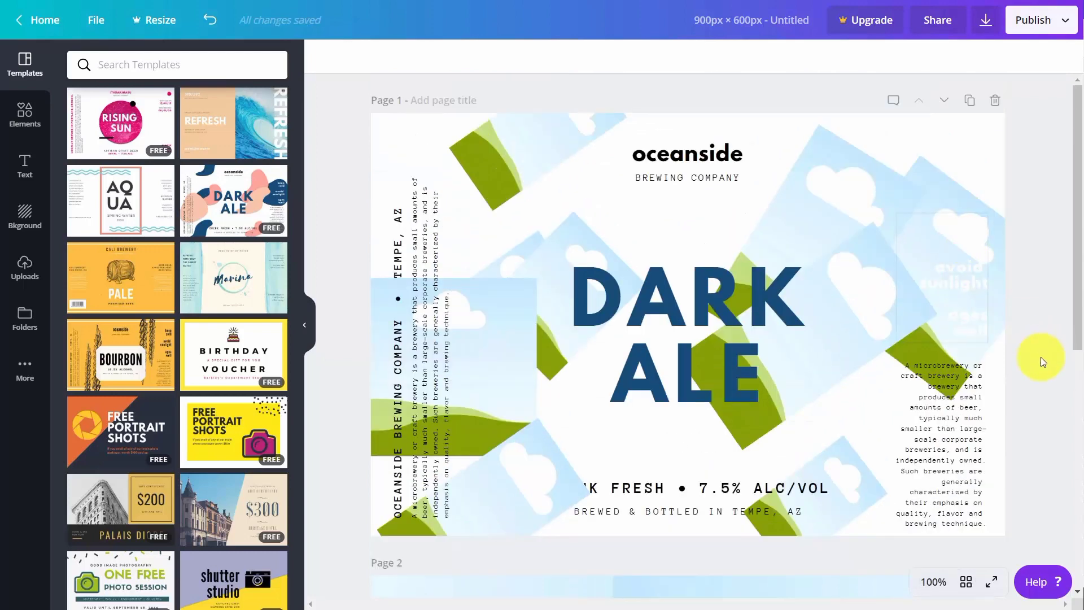
# View the design in full screen, and try selecting and deselecting both pages in the page grid overview.
pyautogui.click(991, 582)
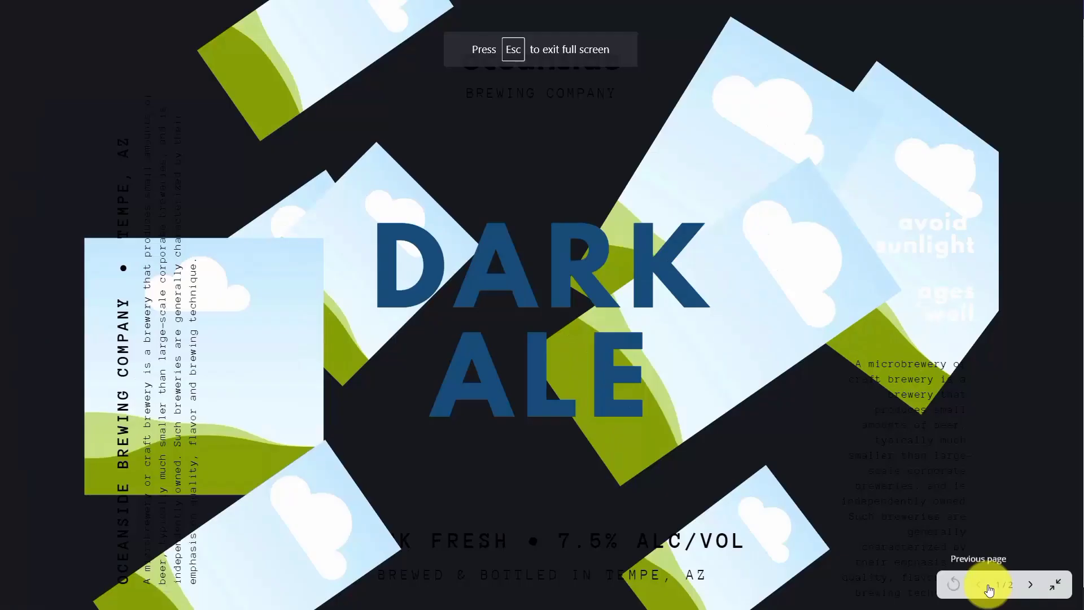
pyautogui.click(1056, 589)
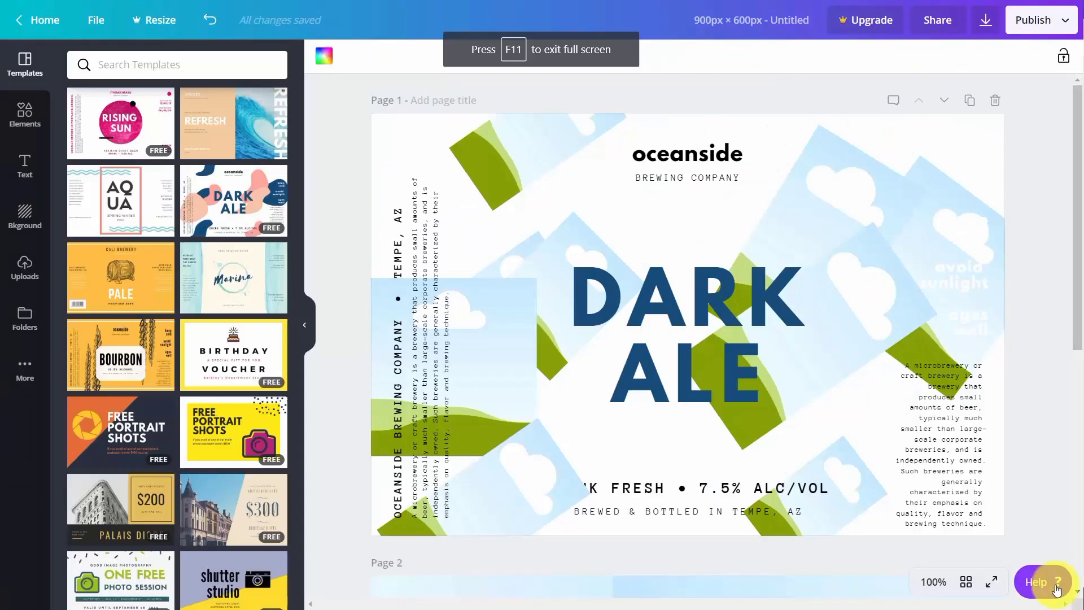
pyautogui.click(967, 587)
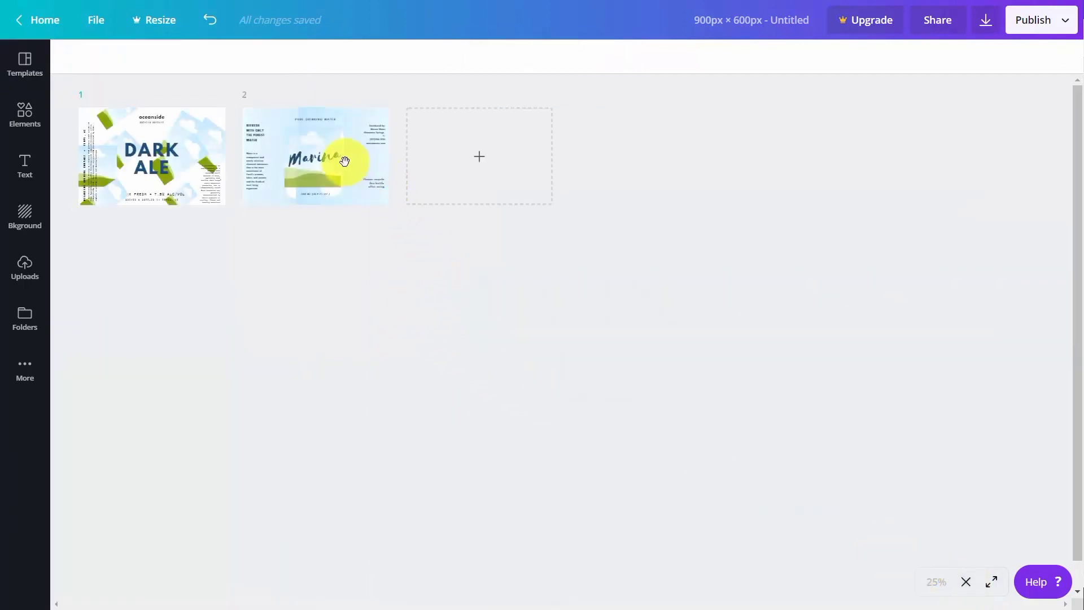
pyautogui.click(342, 161)
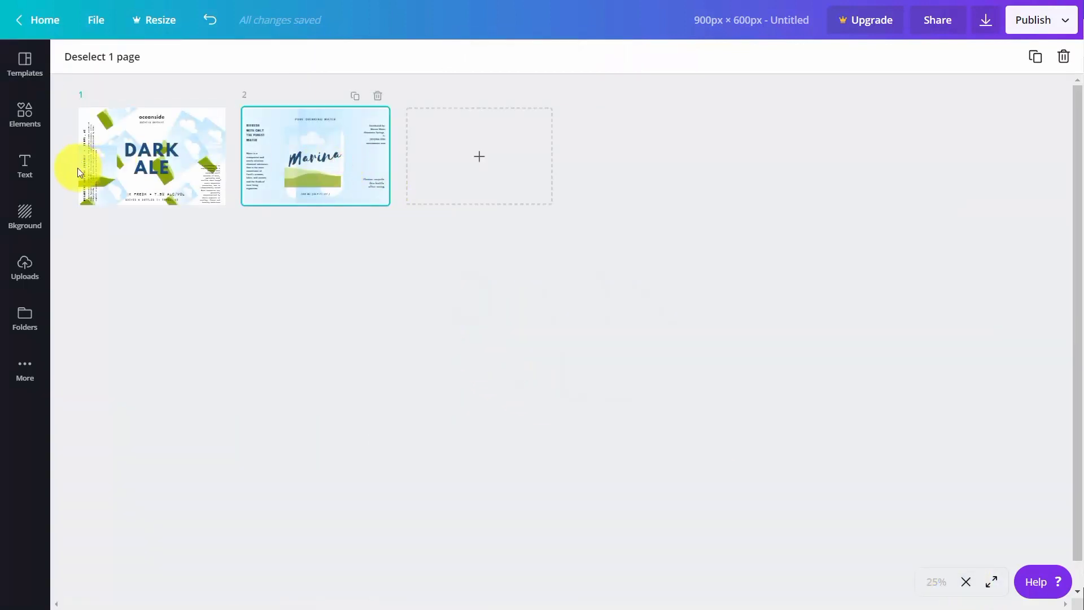
pyautogui.click(139, 168)
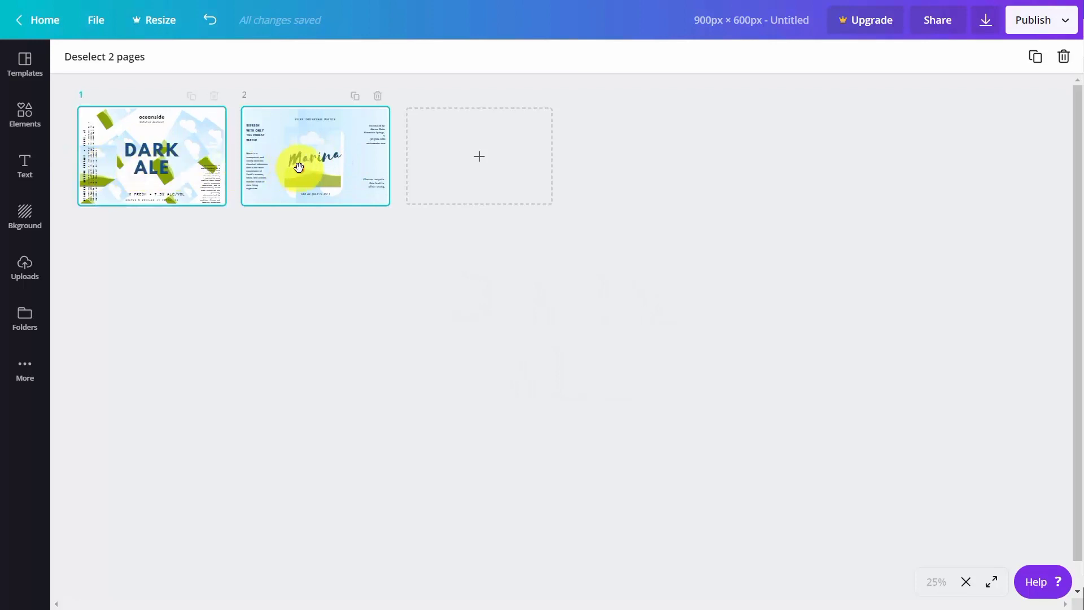
pyautogui.click(298, 167)
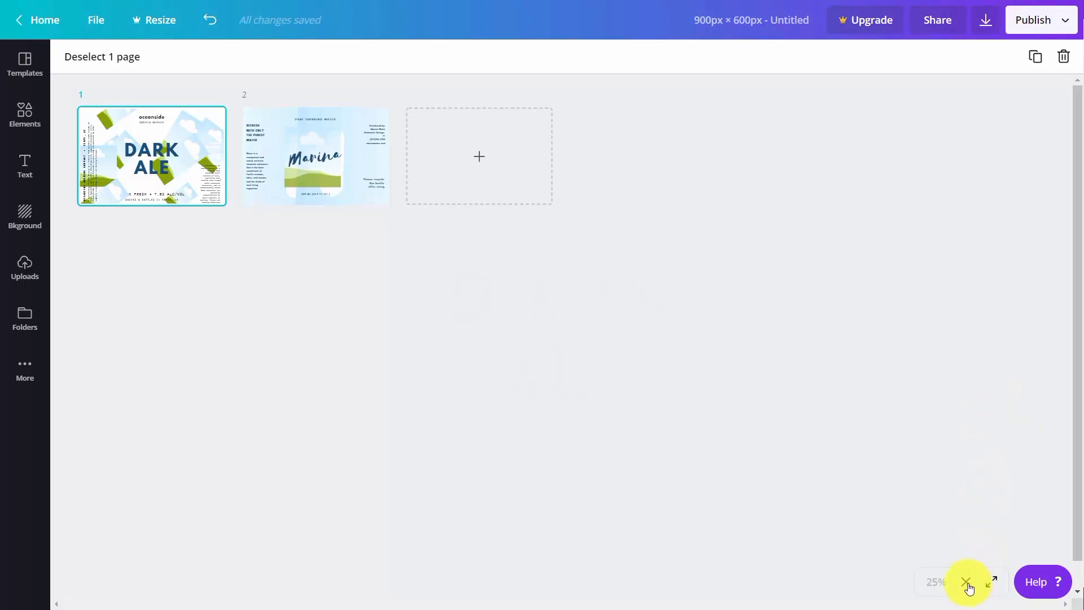
pyautogui.click(967, 585)
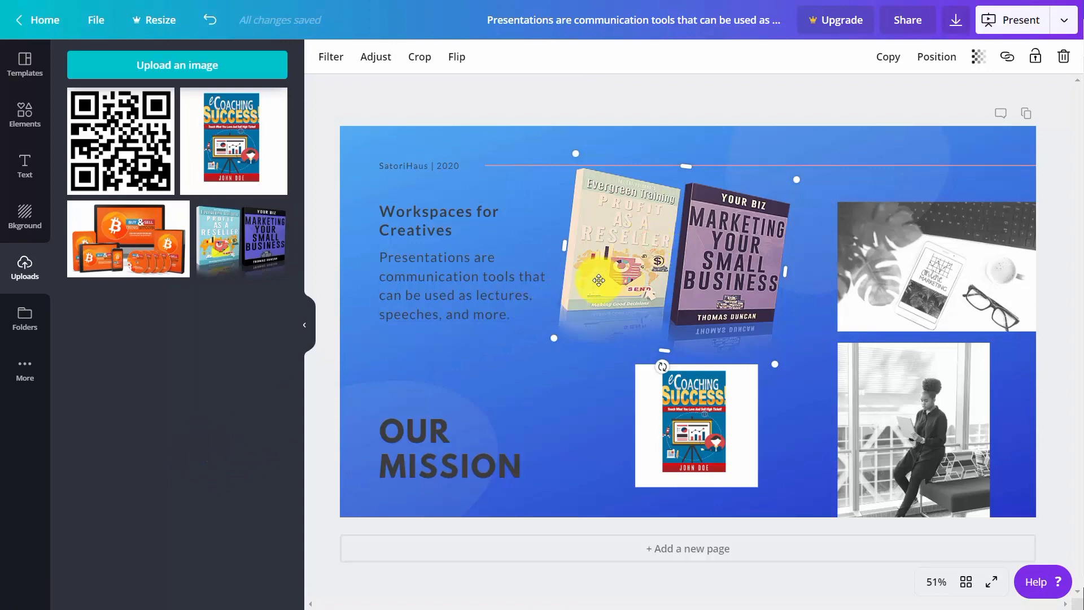
# Delete the two-book image and the eCoaching Success book image from the Our Mission slide of the other presentation.
pyautogui.press('Delete')
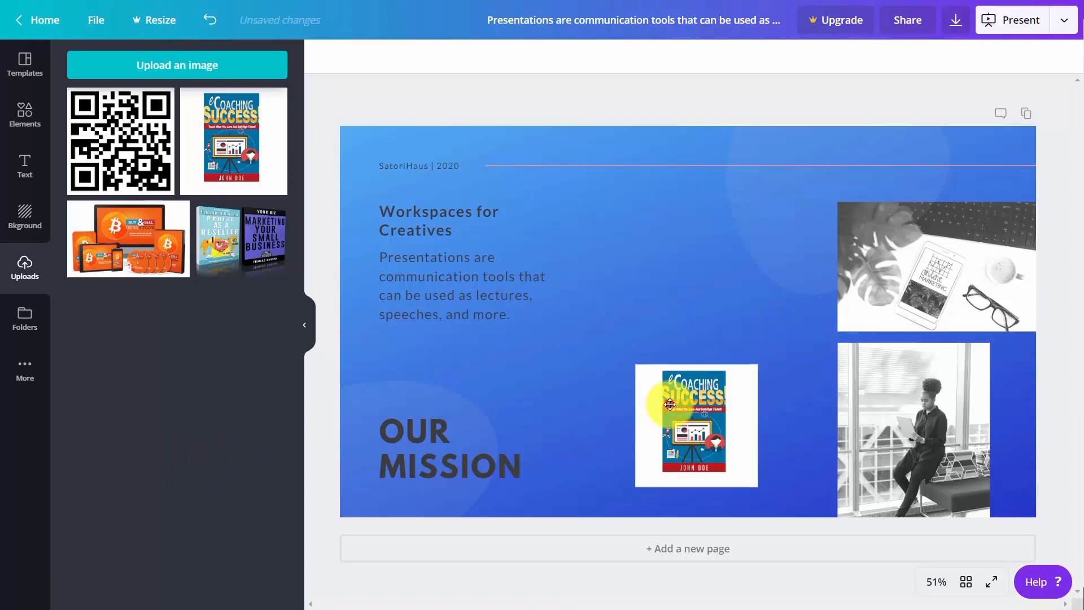
pyautogui.click(670, 404)
pyautogui.press('Delete')
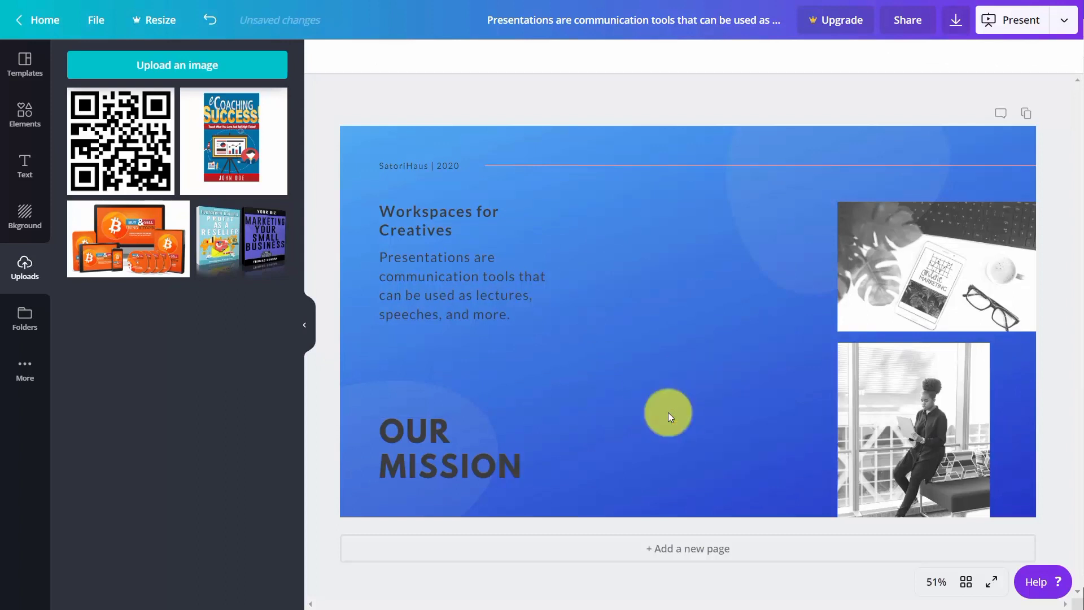
pyautogui.click(25, 365)
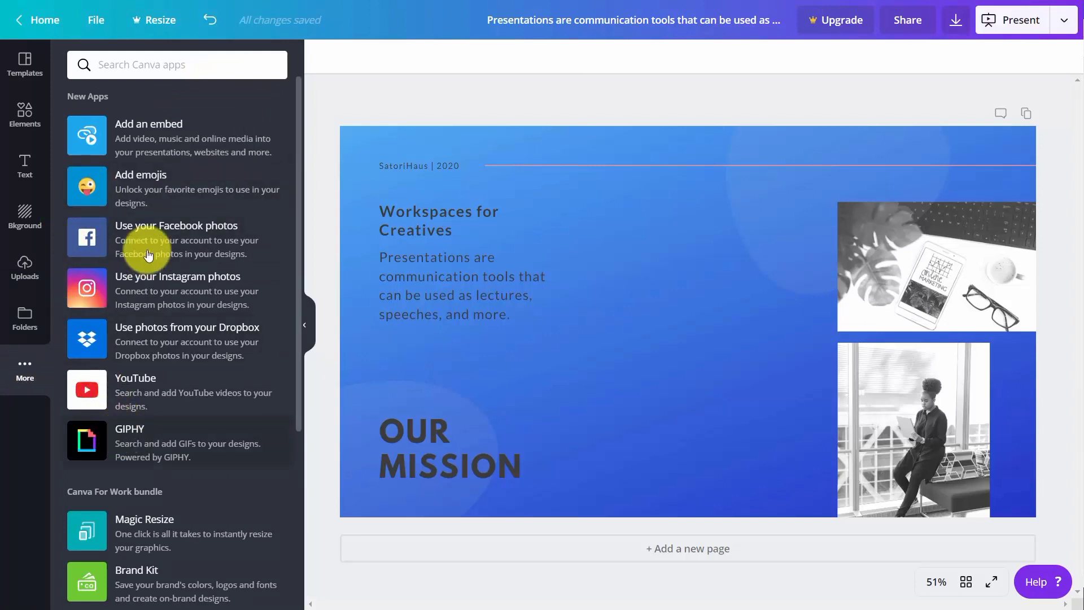
pyautogui.click(148, 137)
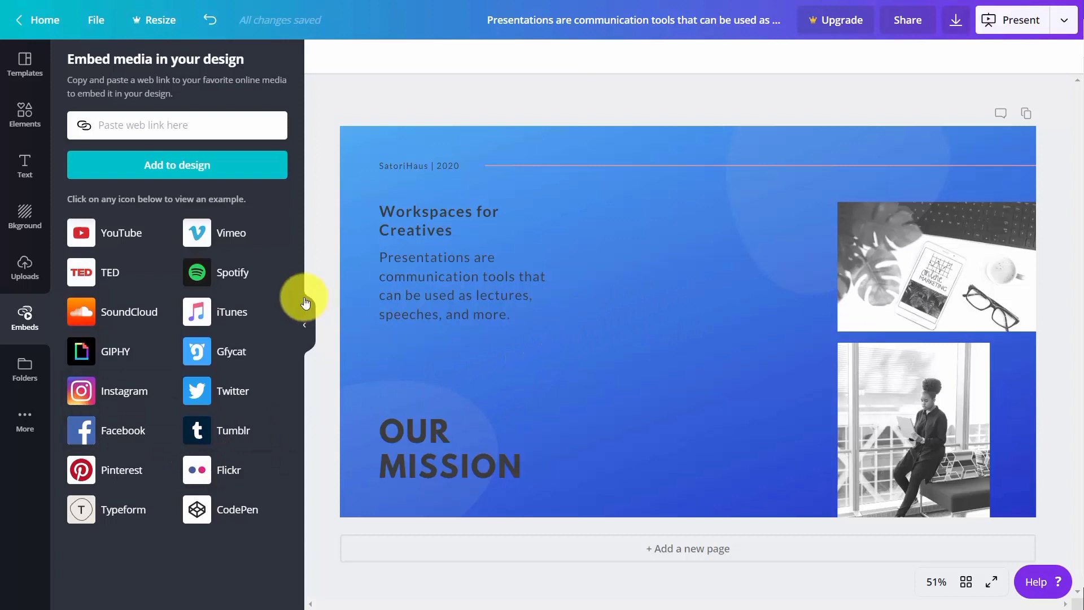
pyautogui.click(105, 277)
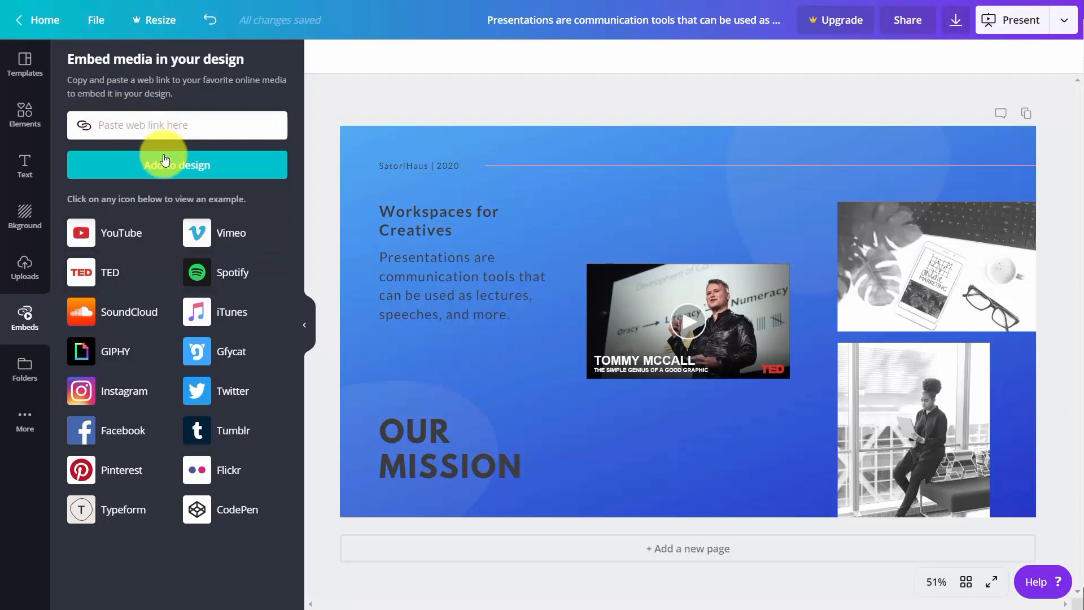
pyautogui.write('https://www.ted.com/talks/dan_cobley_what_physics_taught_me_about_marketing/discussion')
pyautogui.click(176, 170)
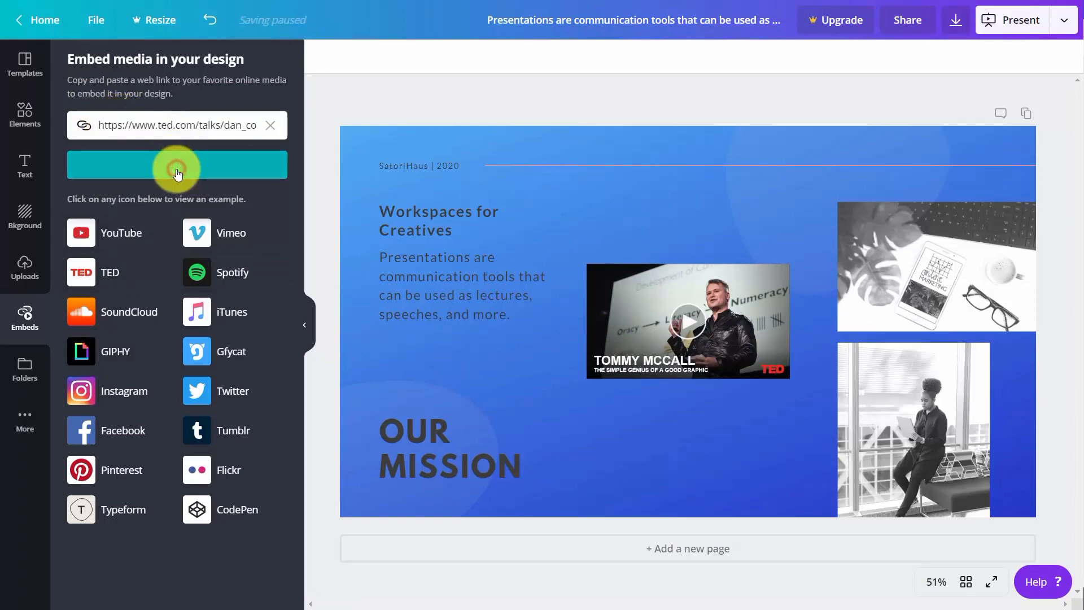
pyautogui.click(676, 335)
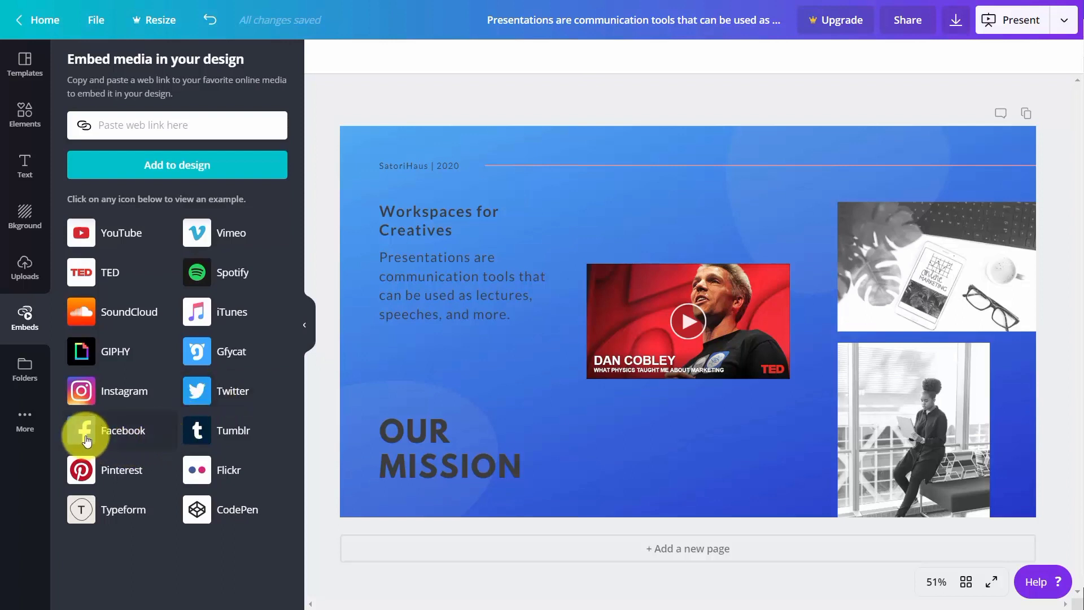
# Delete the embedded TED talk from the slide and look over the additional apps, including emojis and embeds.
pyautogui.click(27, 417)
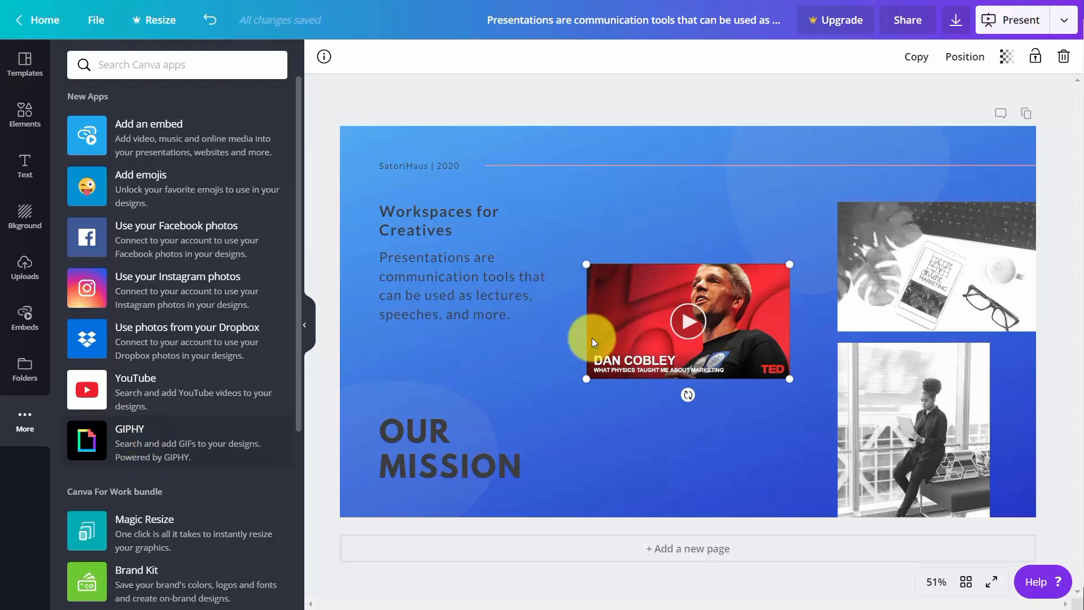
pyautogui.press('Delete')
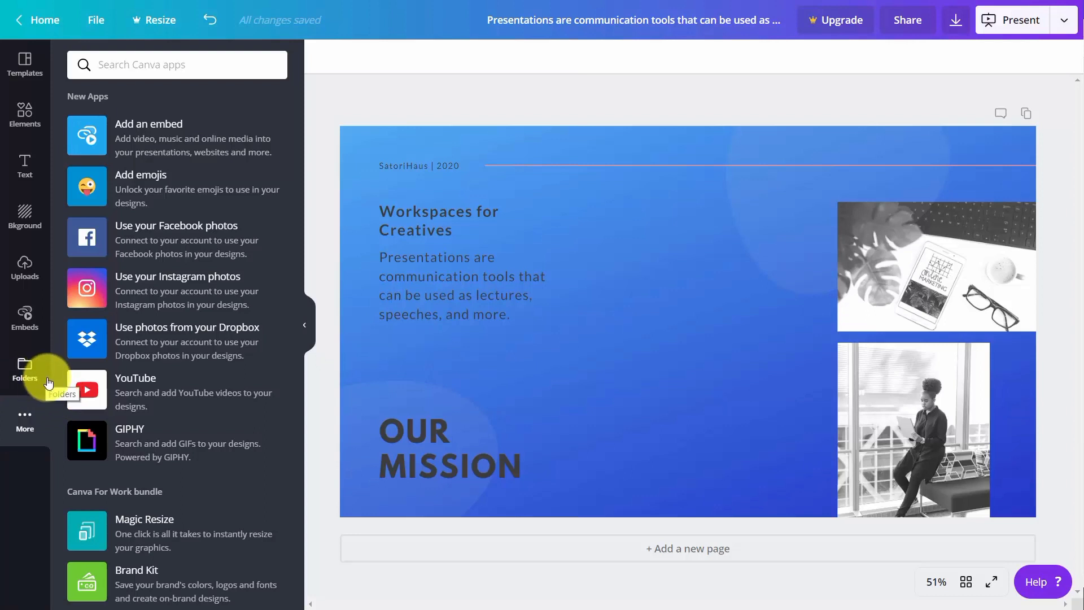
pyautogui.click(87, 186)
pyautogui.click(85, 128)
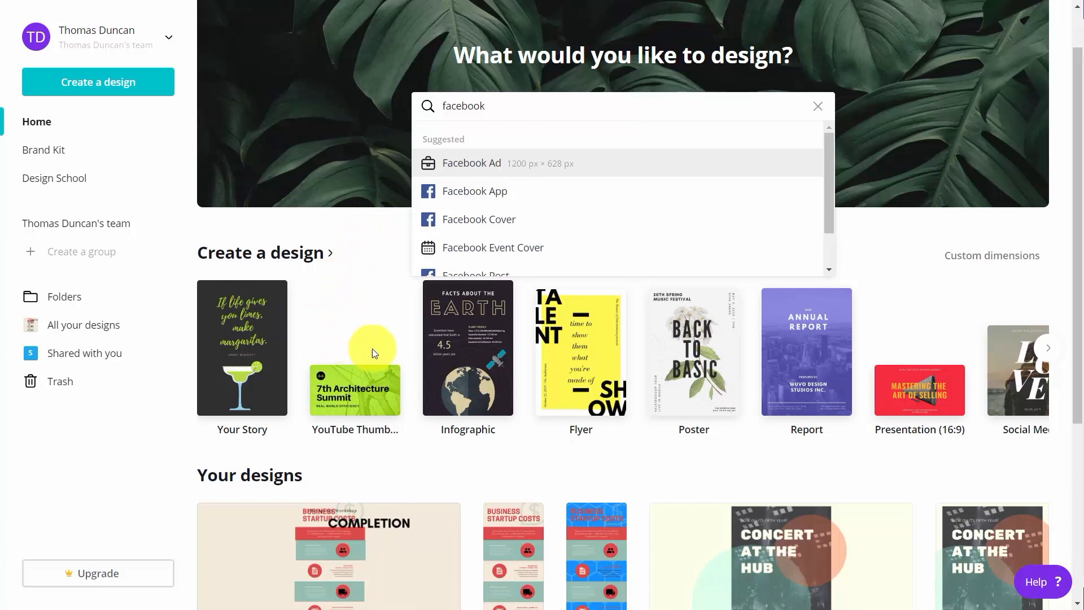
# Create a Presentation (16:9) design and apply the Our Mission page of the Pink and White Geometric Gradient Memphis Creative Presentation template.
pyautogui.click(899, 389)
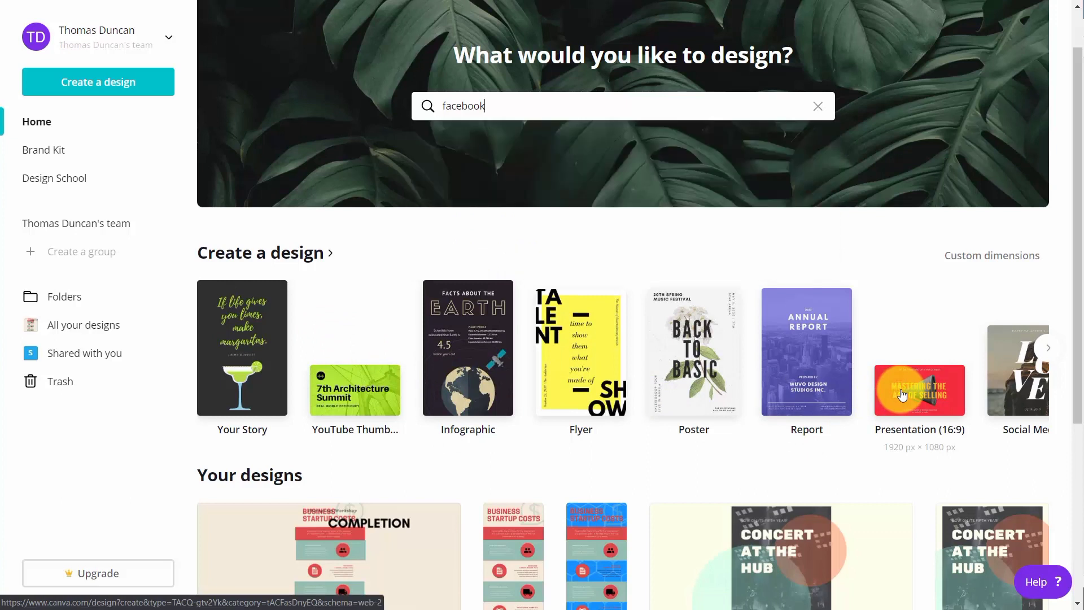
pyautogui.click(901, 393)
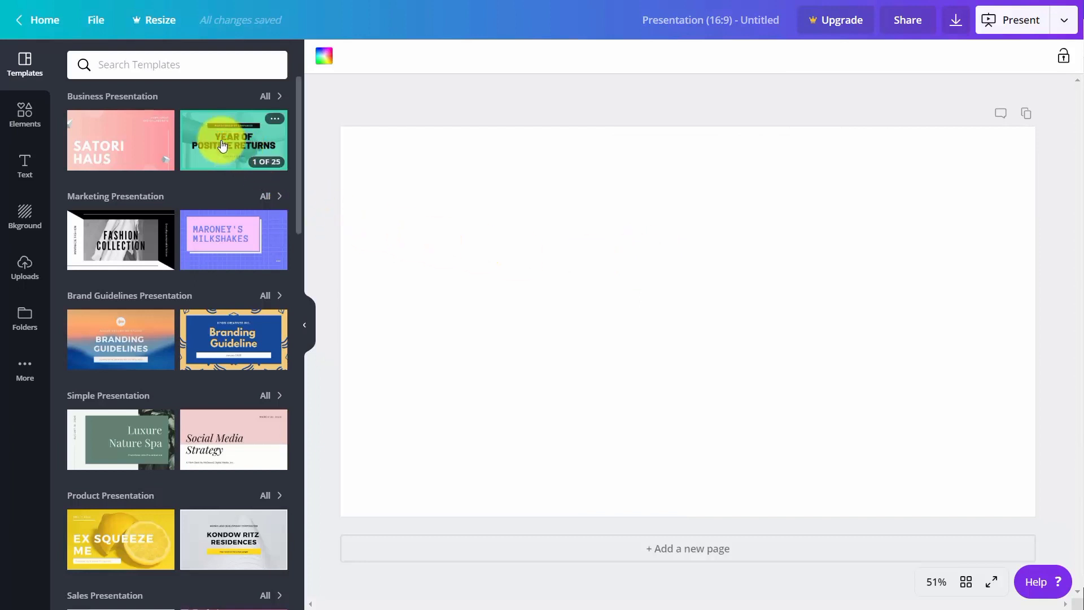
pyautogui.click(227, 242)
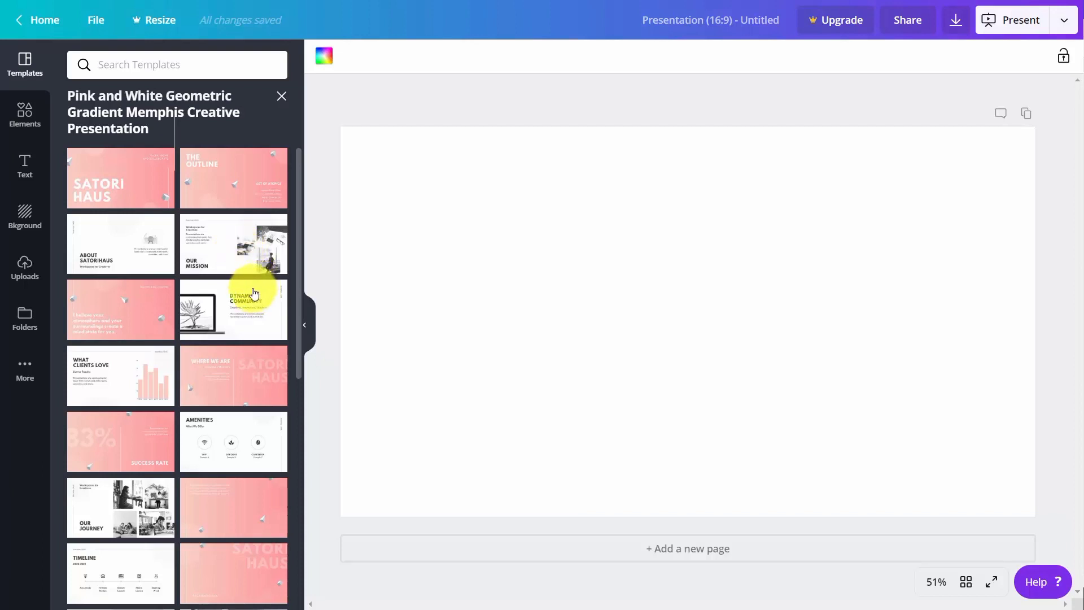
pyautogui.click(233, 243)
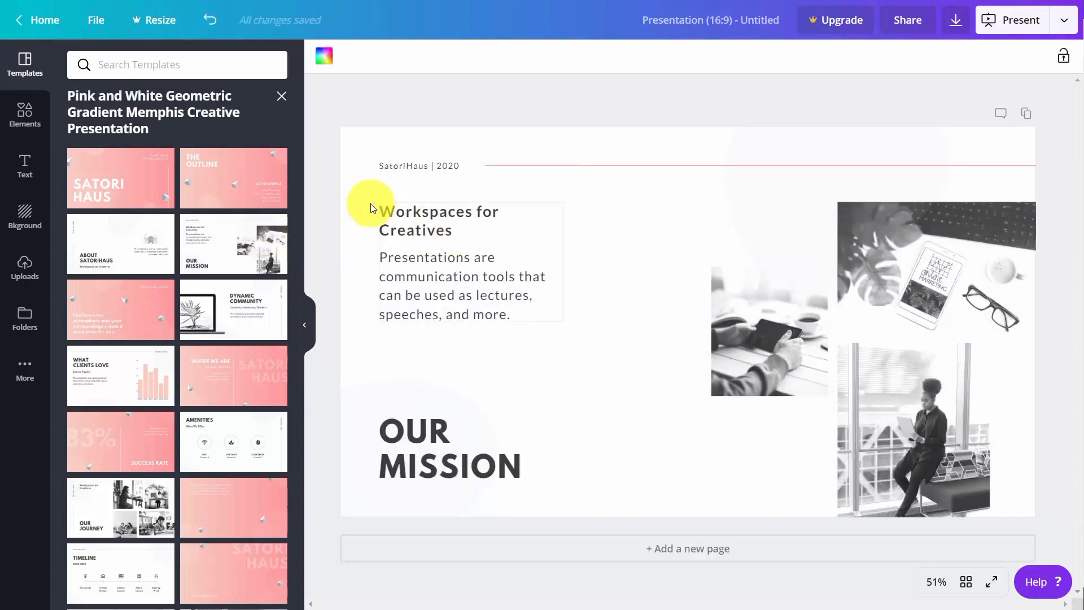
# Look through the available elements, including grids, shapes, gradients, charts, photos and graphics.
pyautogui.click(23, 117)
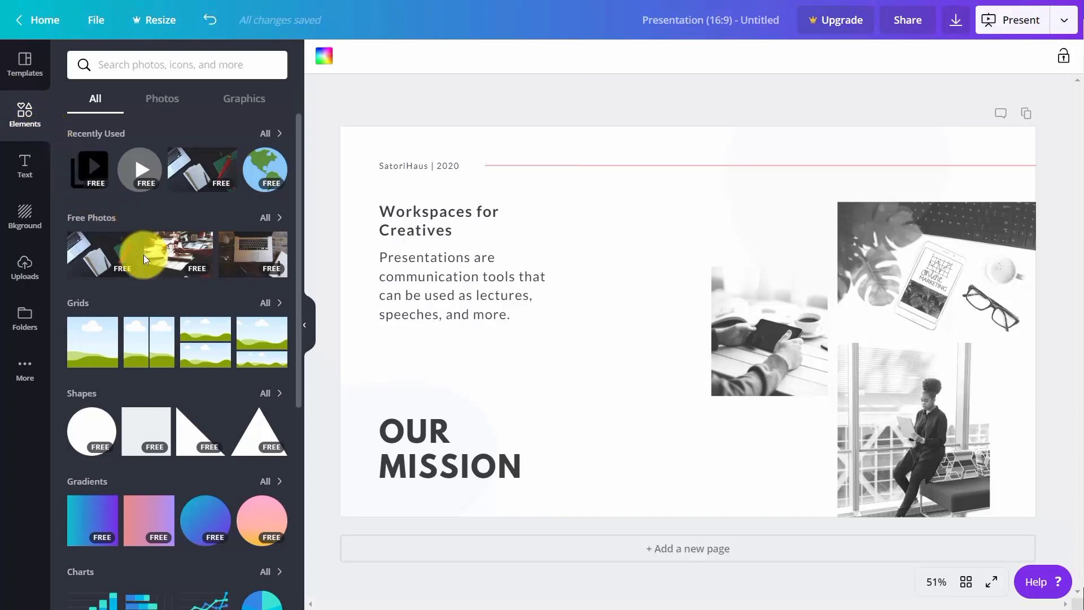
pyautogui.scroll(-5, 193, 312)
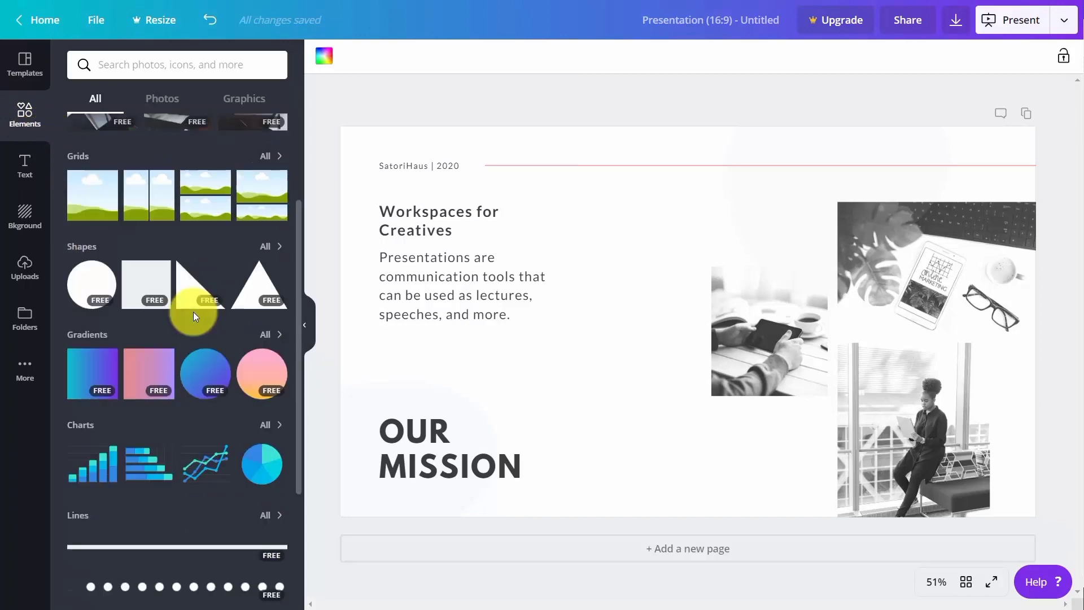
pyautogui.scroll(5, 193, 312)
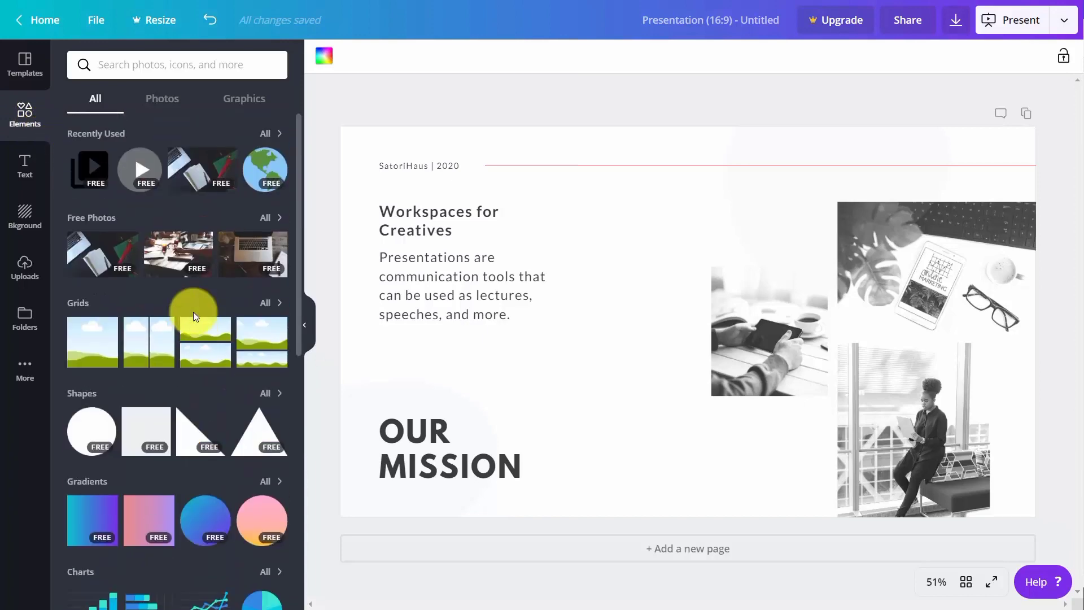
pyautogui.click(166, 99)
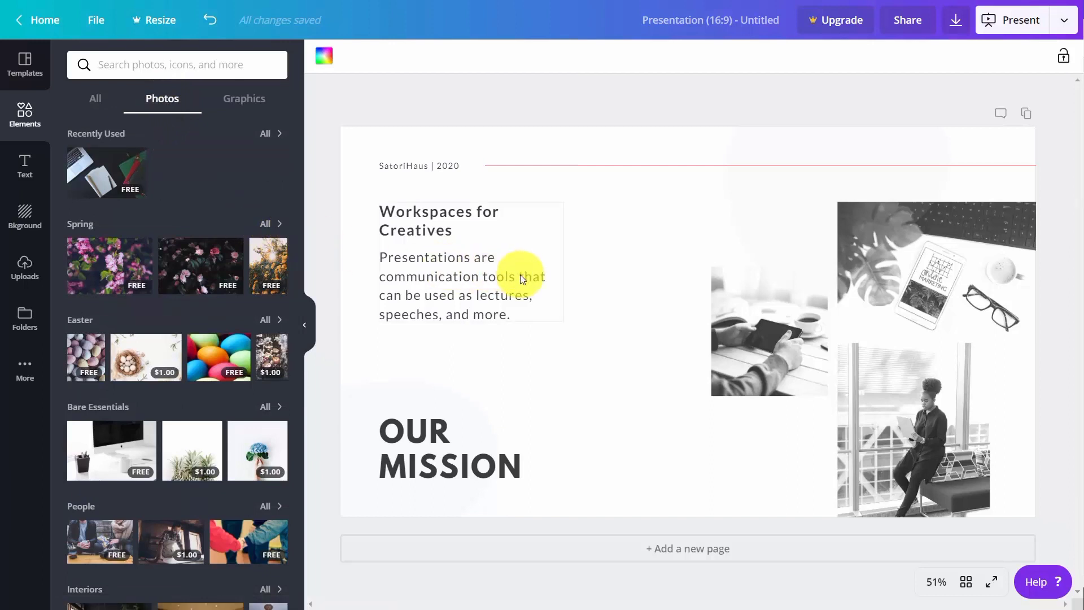
pyautogui.click(249, 102)
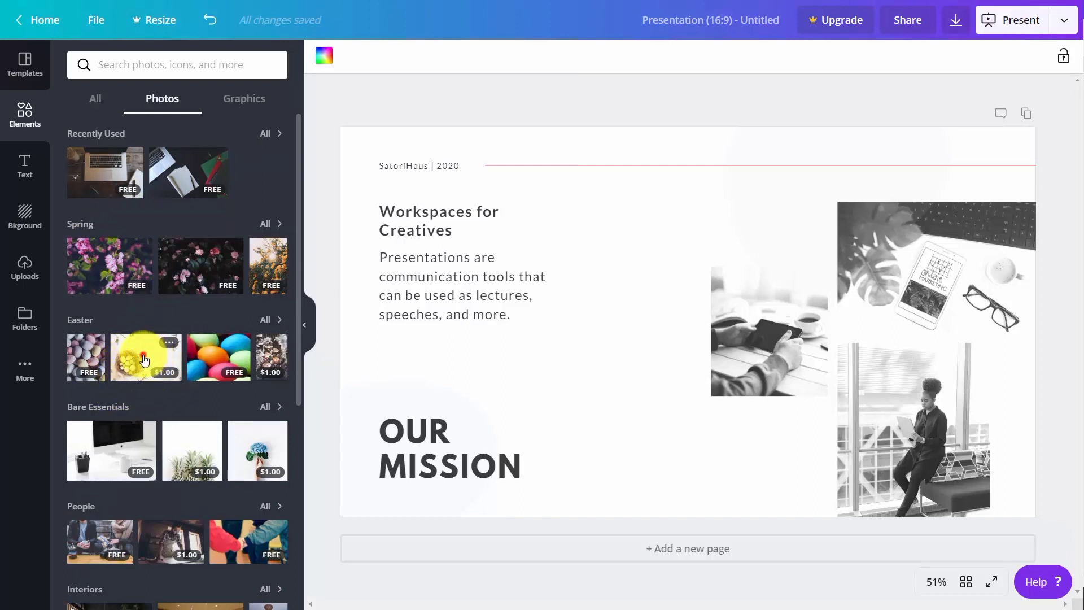
# Try the $1.00 Easter nest photo on the slide with its watermark removal option, and leave the template's page list.
pyautogui.click(145, 359)
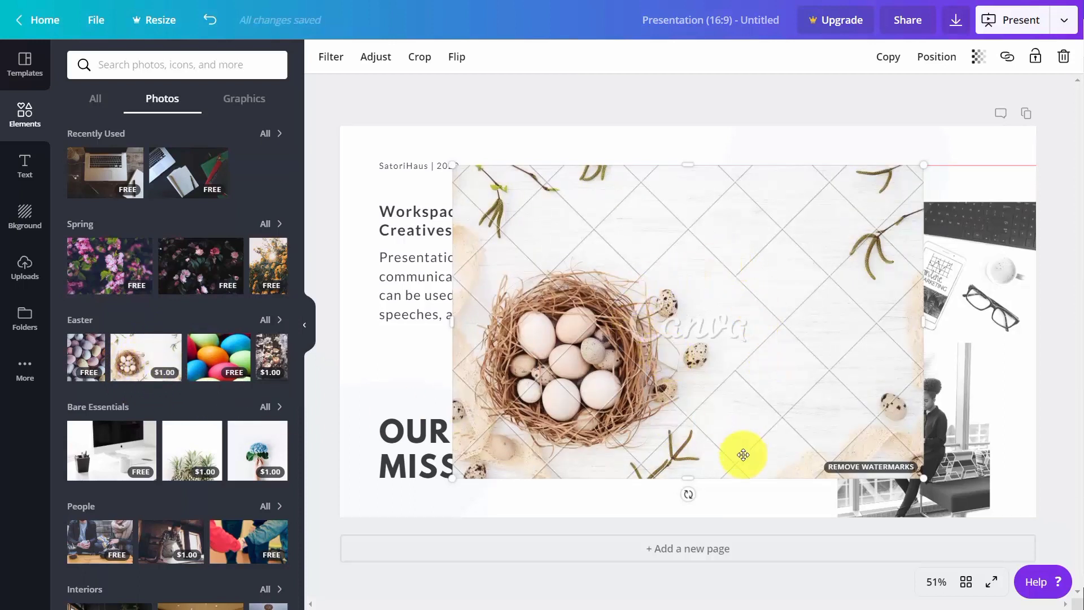
pyautogui.click(860, 468)
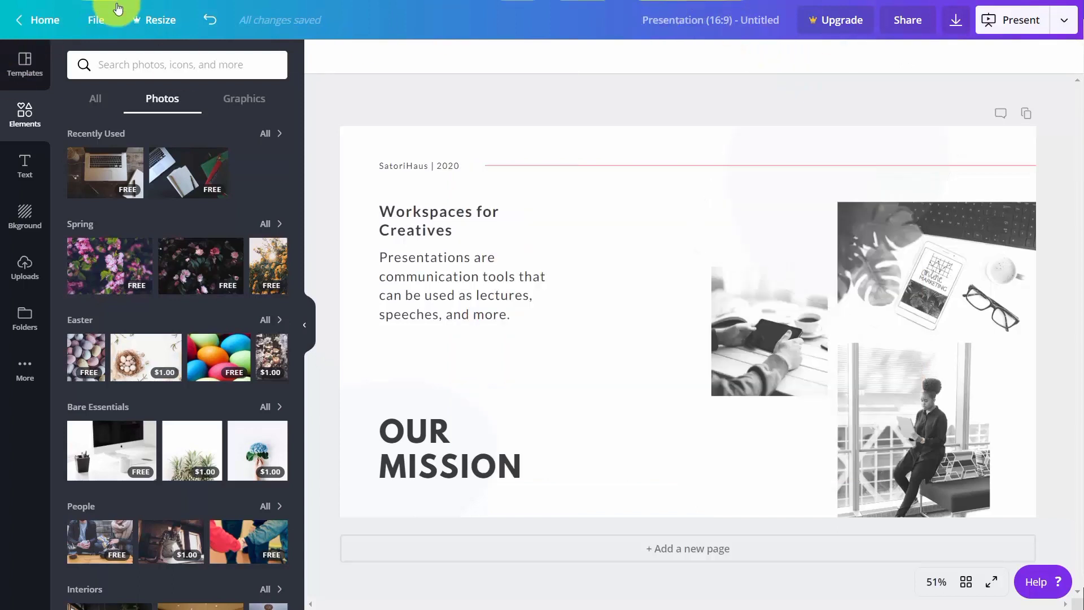
pyautogui.click(24, 63)
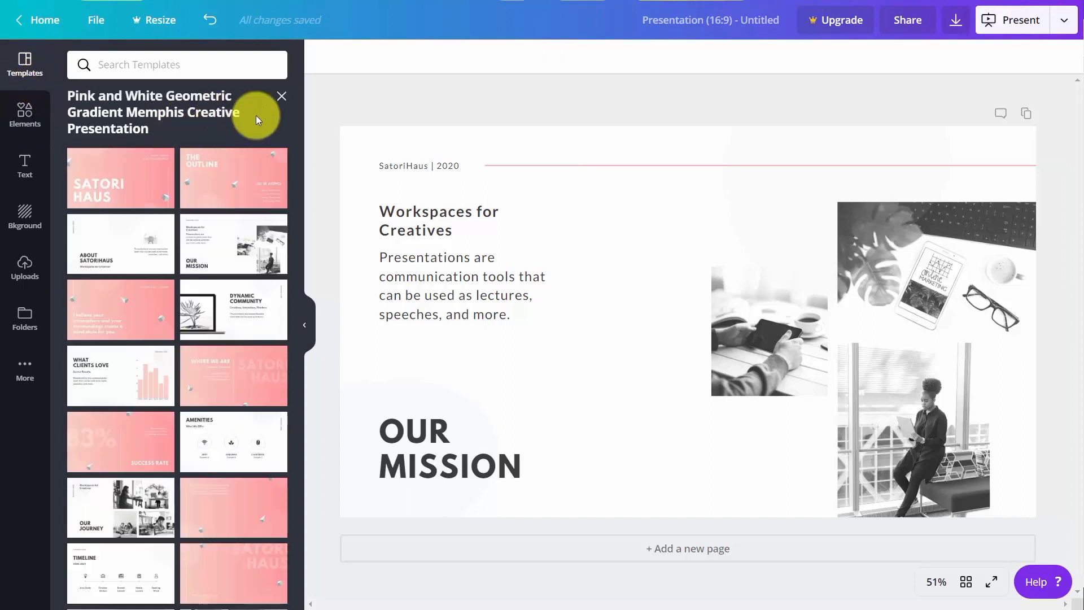
pyautogui.click(283, 97)
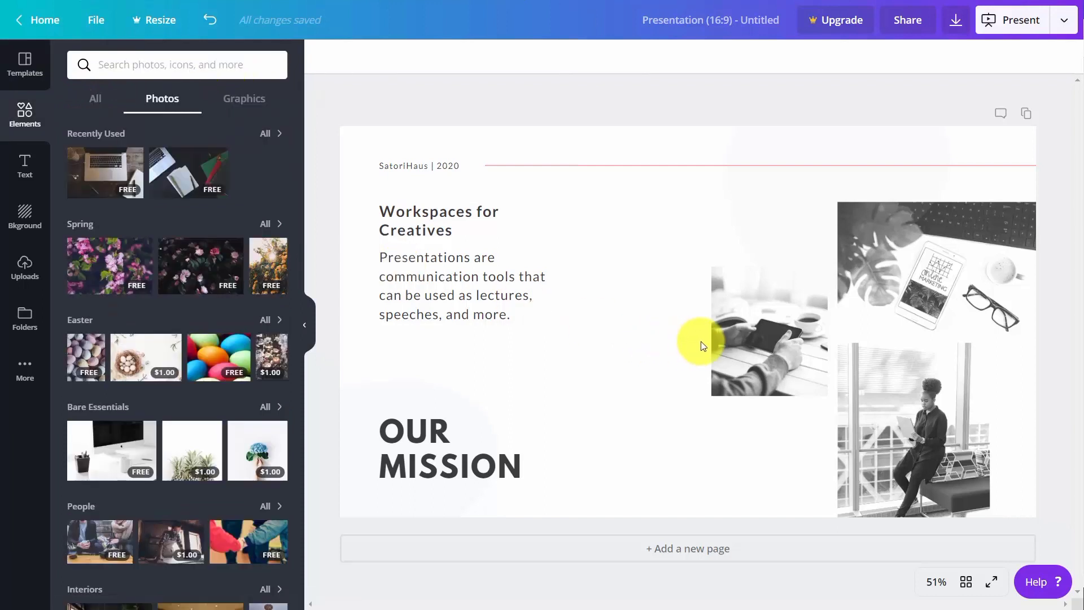
# Try shrinking and deleting the small photo of hands holding a phone, and undo both changes.
pyautogui.click(737, 311)
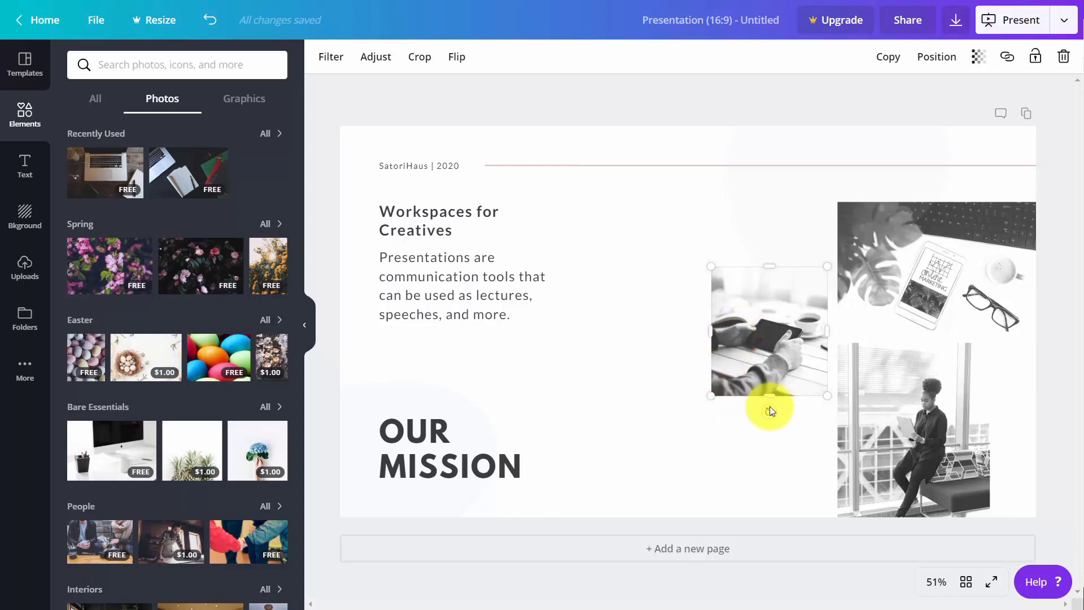
pyautogui.moveTo(770, 406)
pyautogui.mouseDown()
pyautogui.moveTo(789, 323)
pyautogui.moveTo(793, 391)
pyautogui.moveTo(770, 412)
pyautogui.mouseUp()
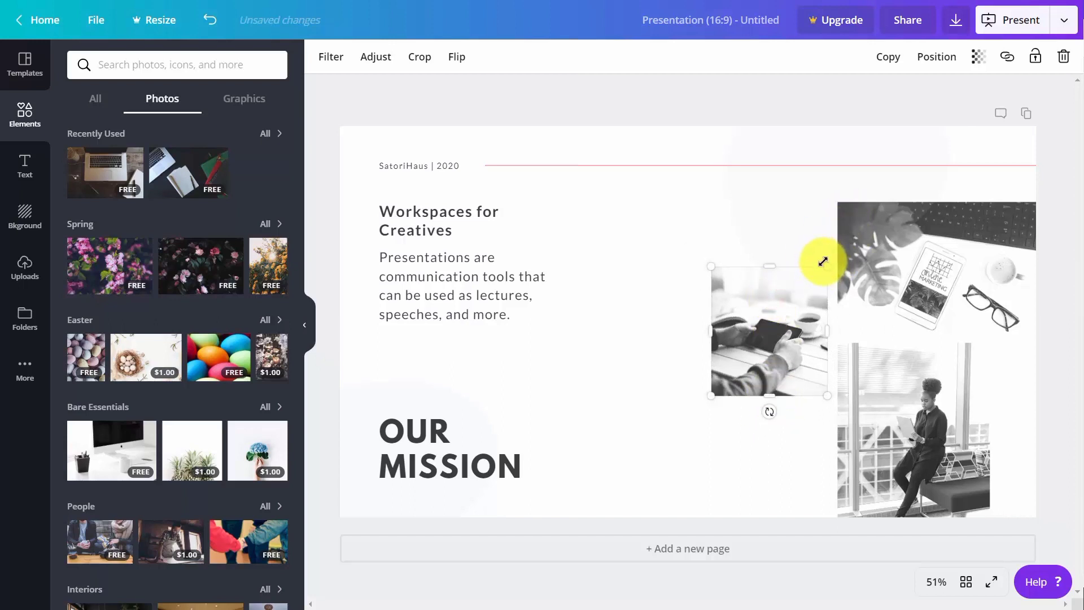
pyautogui.moveTo(824, 263); pyautogui.dragTo(752, 322)
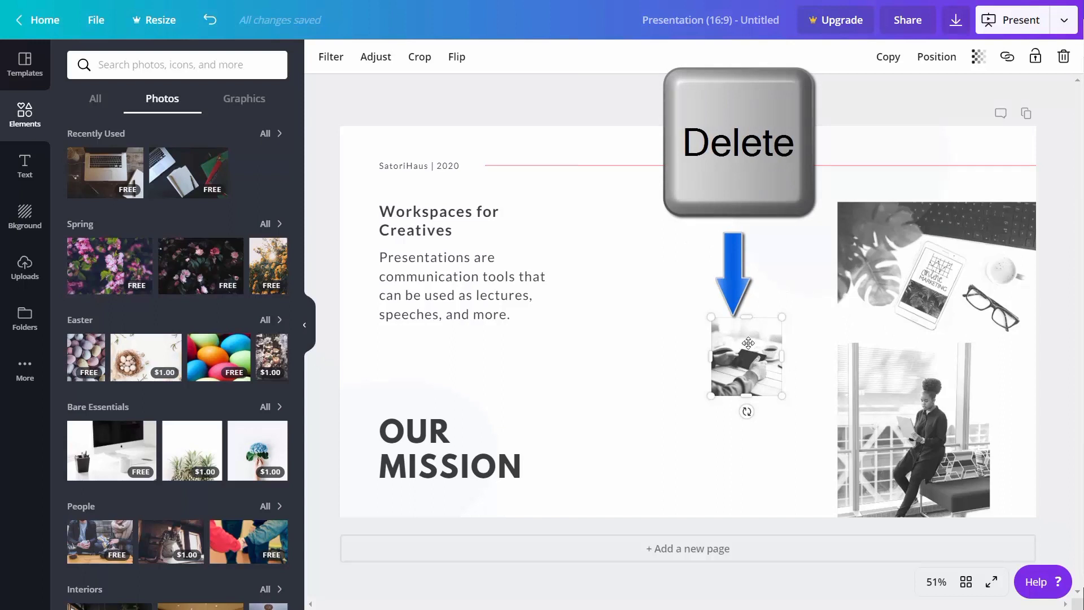
pyautogui.press('Delete')
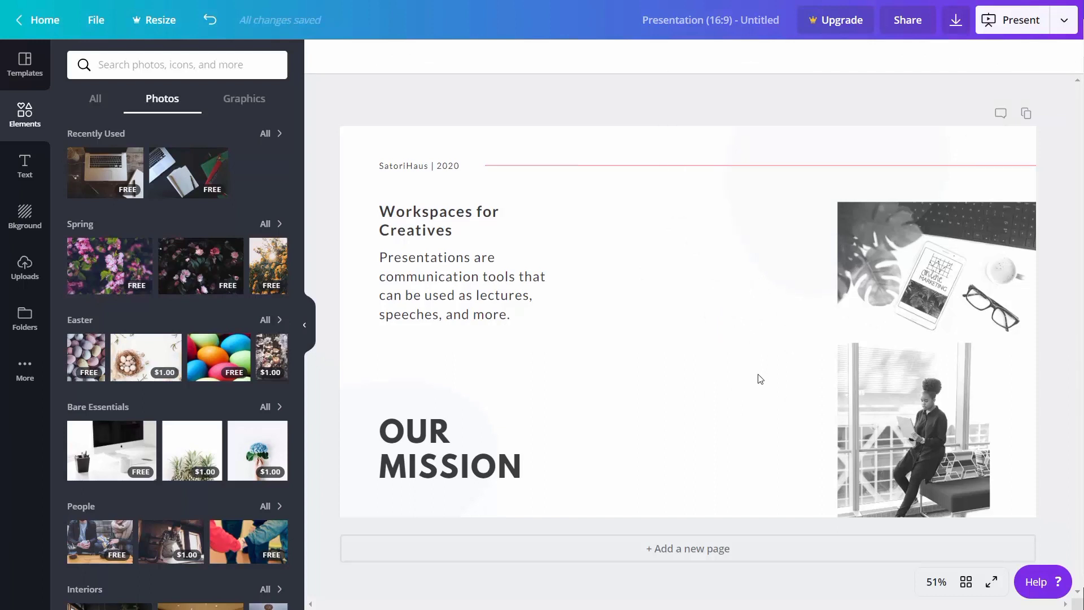
pyautogui.click(212, 28)
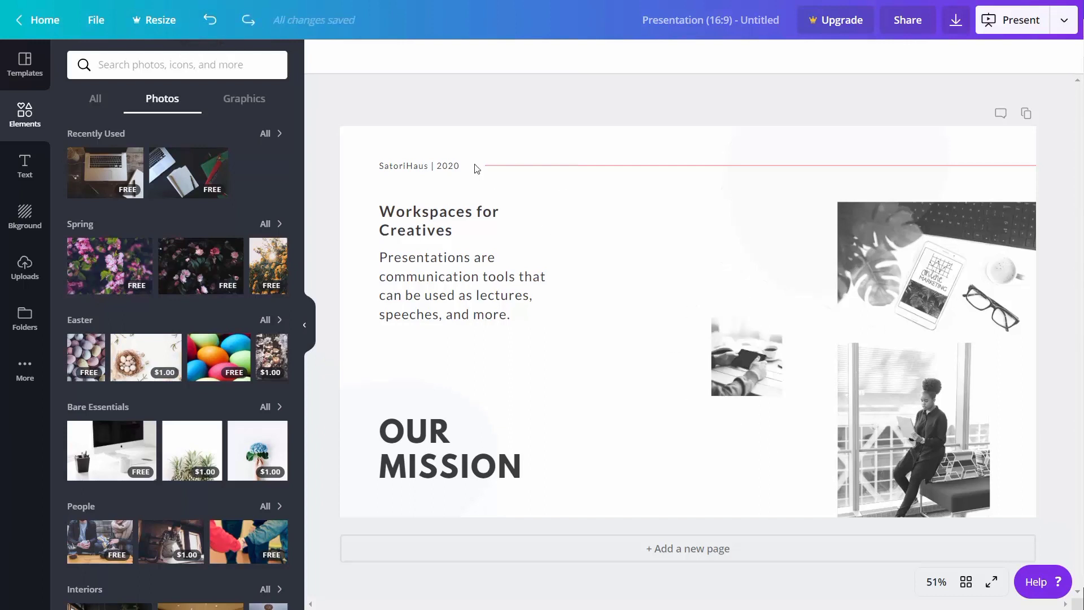
pyautogui.click(212, 22)
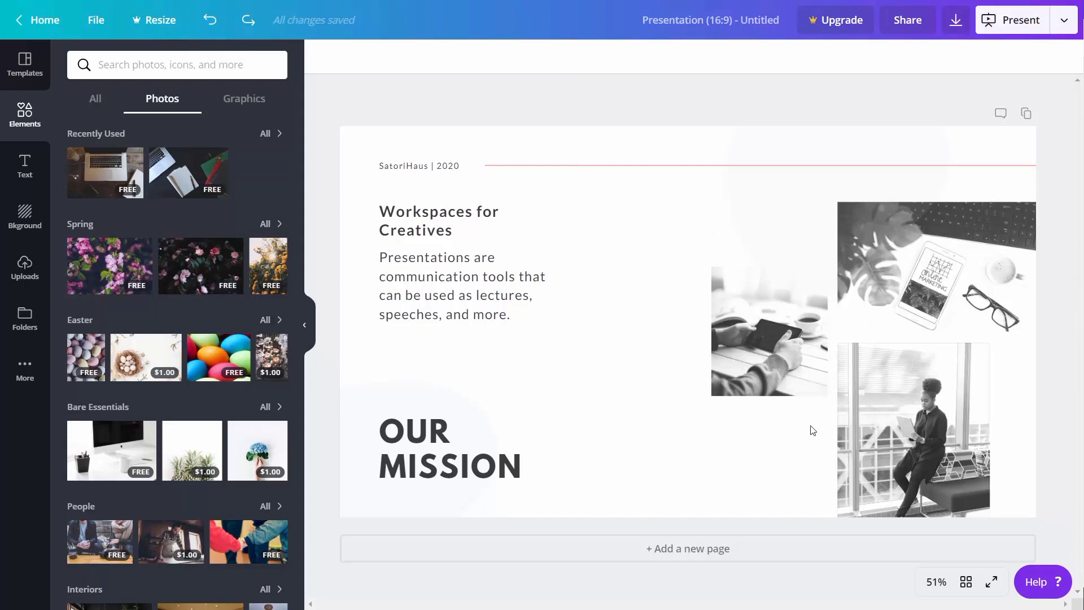
# Replace the photo of hands holding a phone with the recently used laptop photo, scaled down and placed beside the other two photos.
pyautogui.click(770, 320)
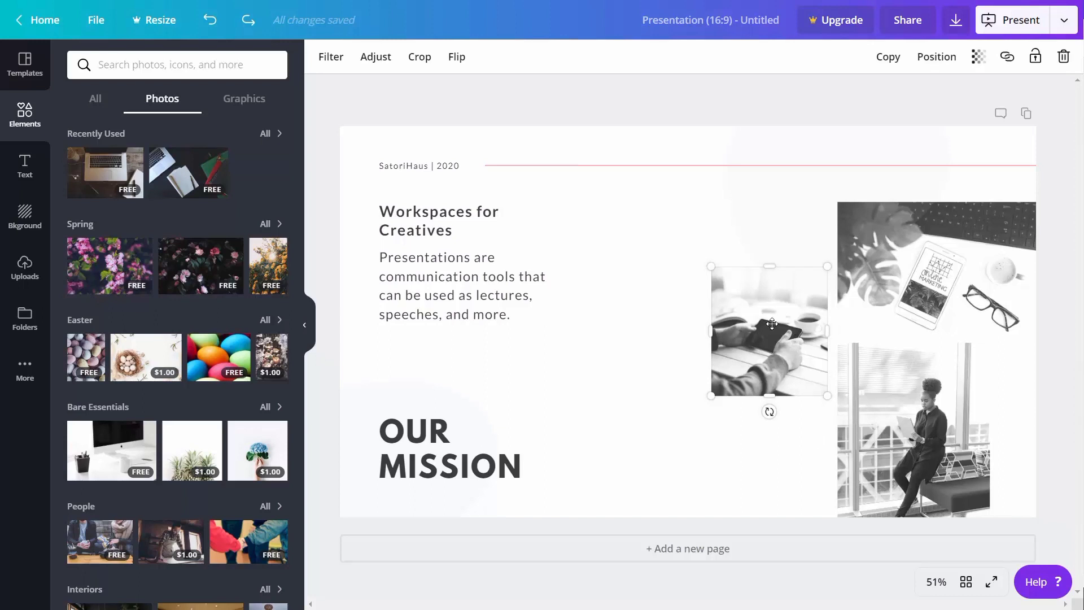
pyautogui.press('Delete')
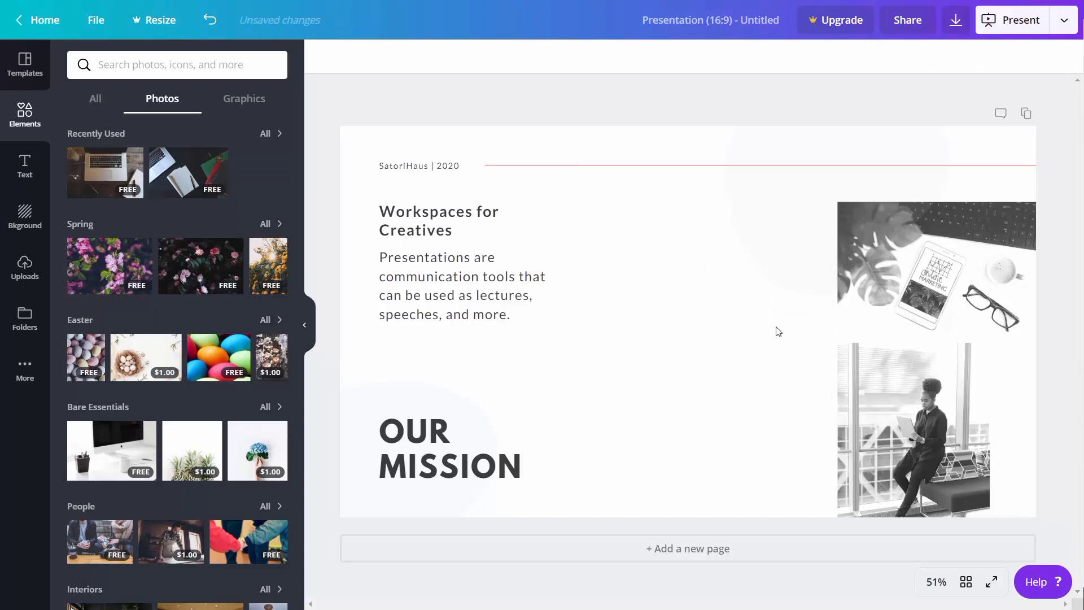
pyautogui.click(108, 175)
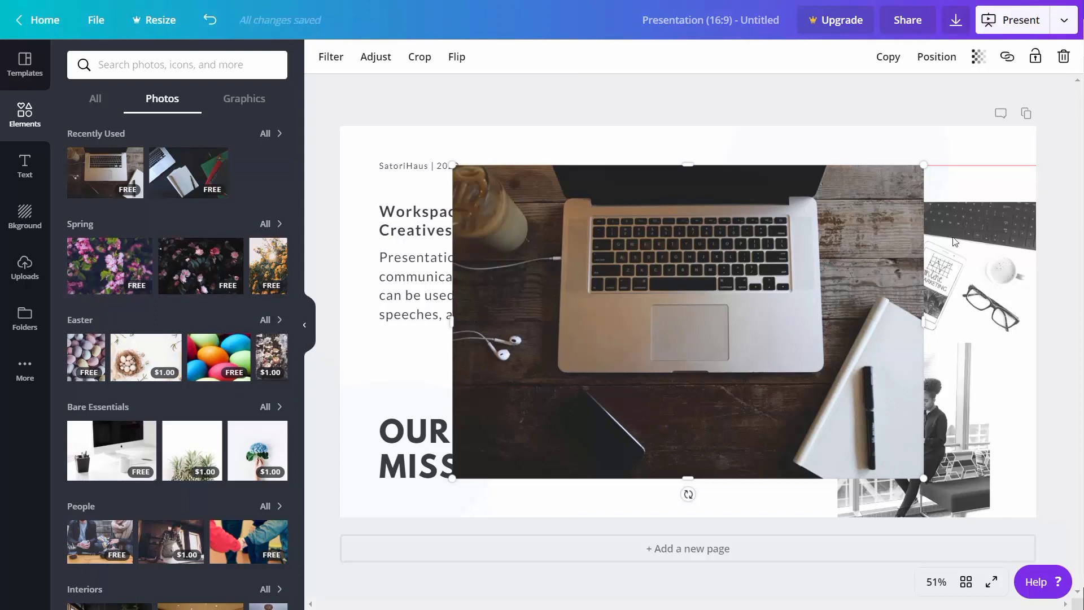
pyautogui.moveTo(927, 169); pyautogui.dragTo(670, 334)
pyautogui.moveTo(602, 370); pyautogui.dragTo(774, 312)
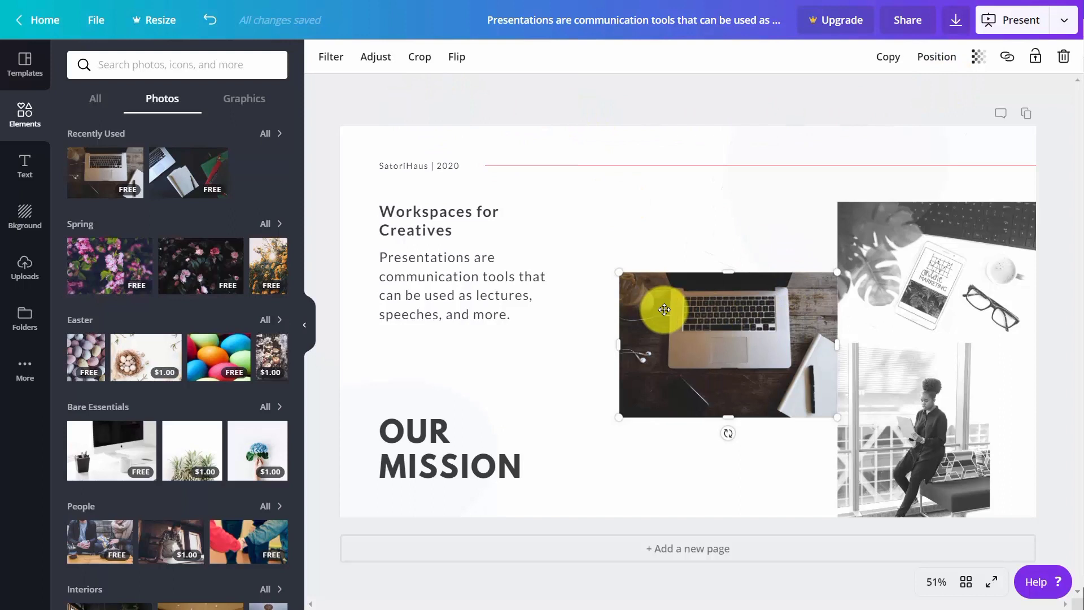
# Apply the Greyscale filter to the laptop photo.
pyautogui.click(742, 251)
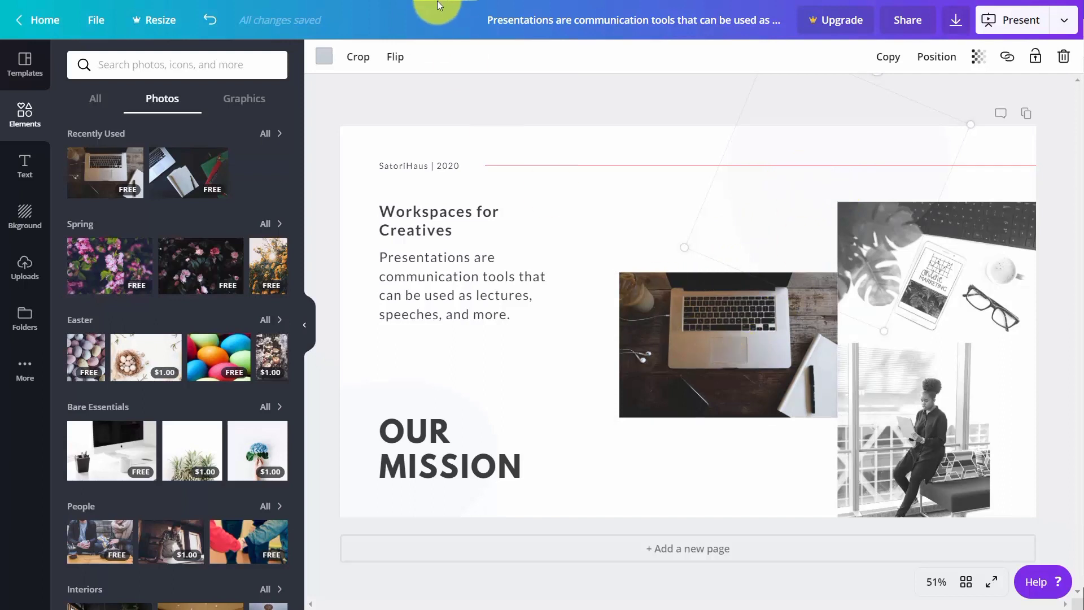
pyautogui.click(743, 324)
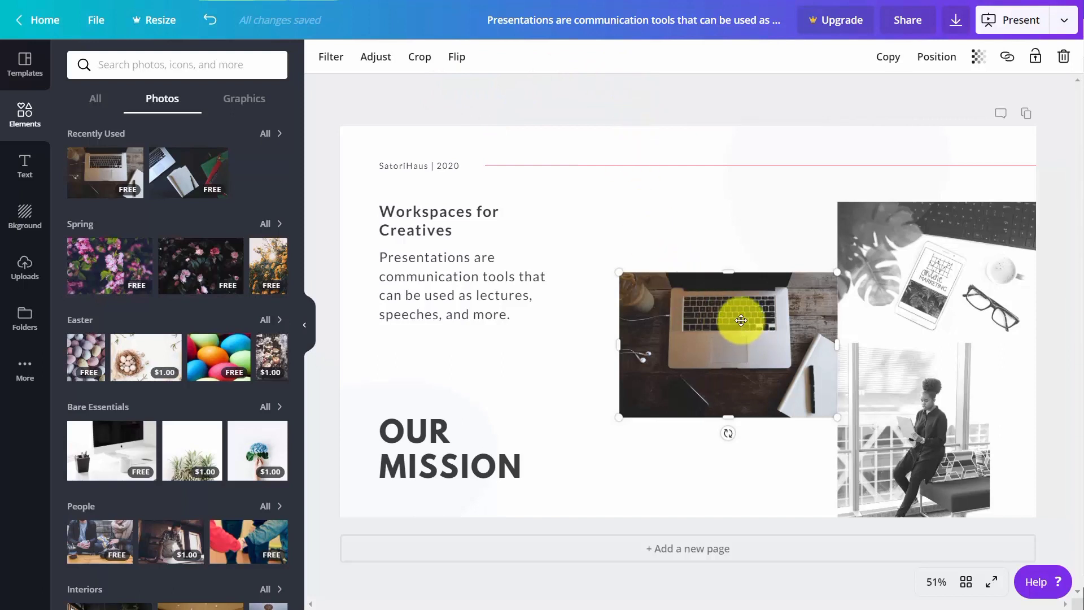
pyautogui.click(326, 59)
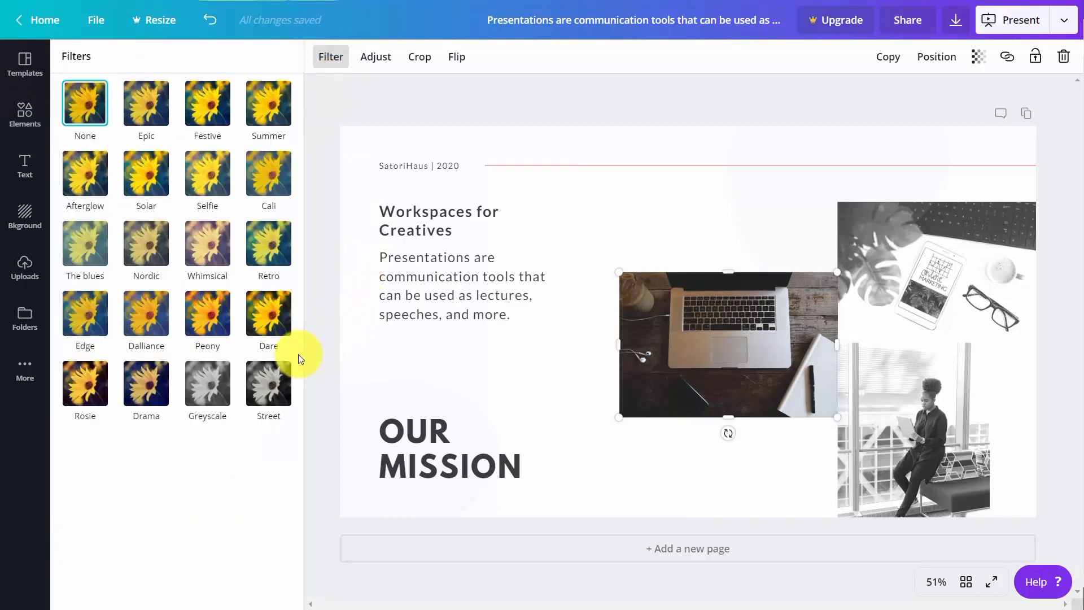
pyautogui.click(207, 384)
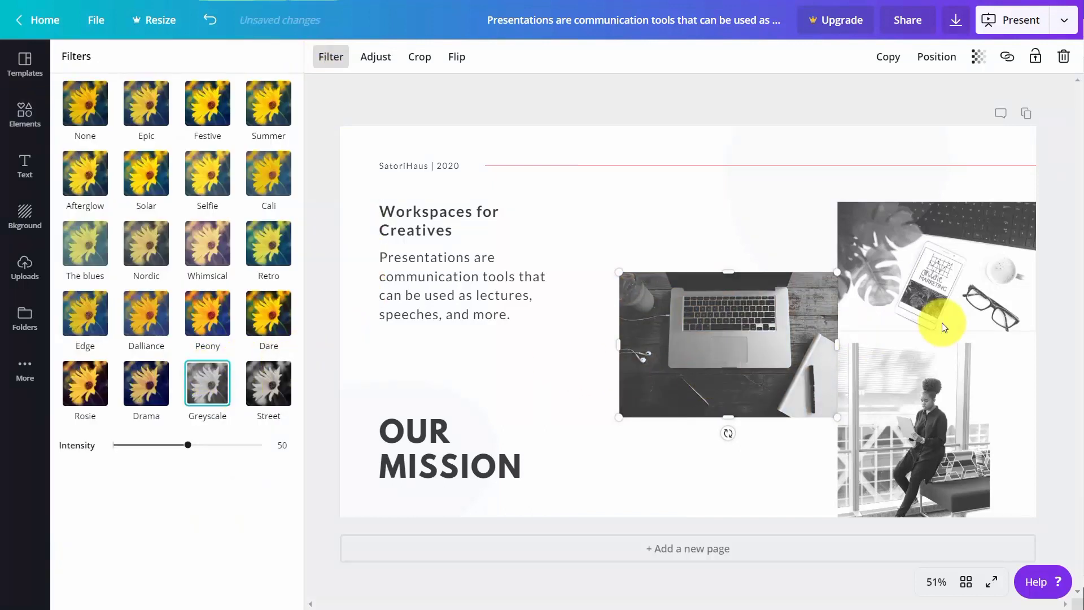
# Look over the laptop photo's adjustment and crop options without changing them, and flip the photo horizontally.
pyautogui.click(382, 67)
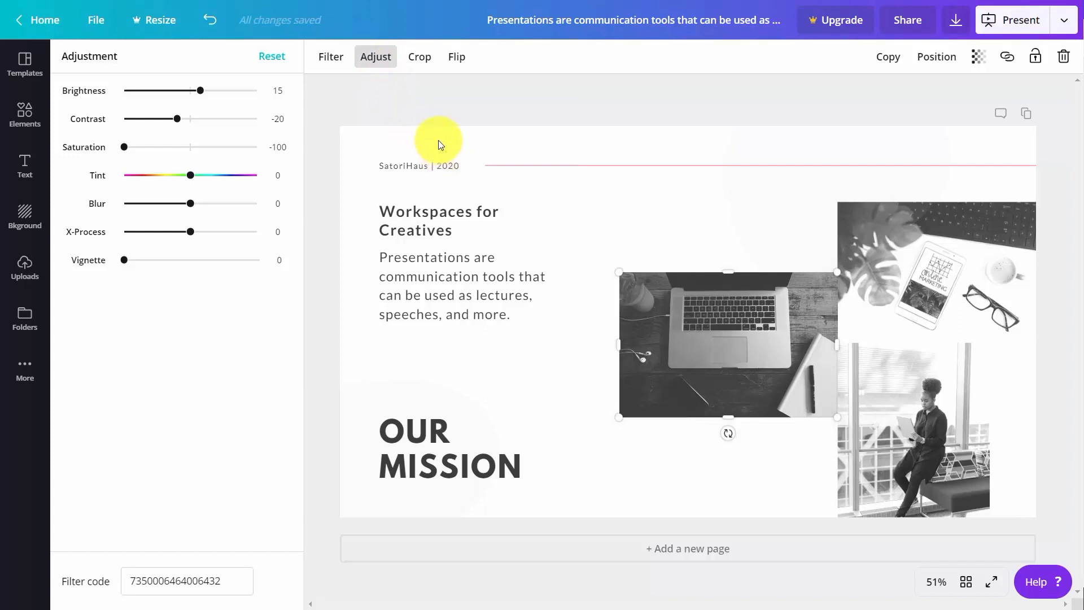
pyautogui.click(421, 62)
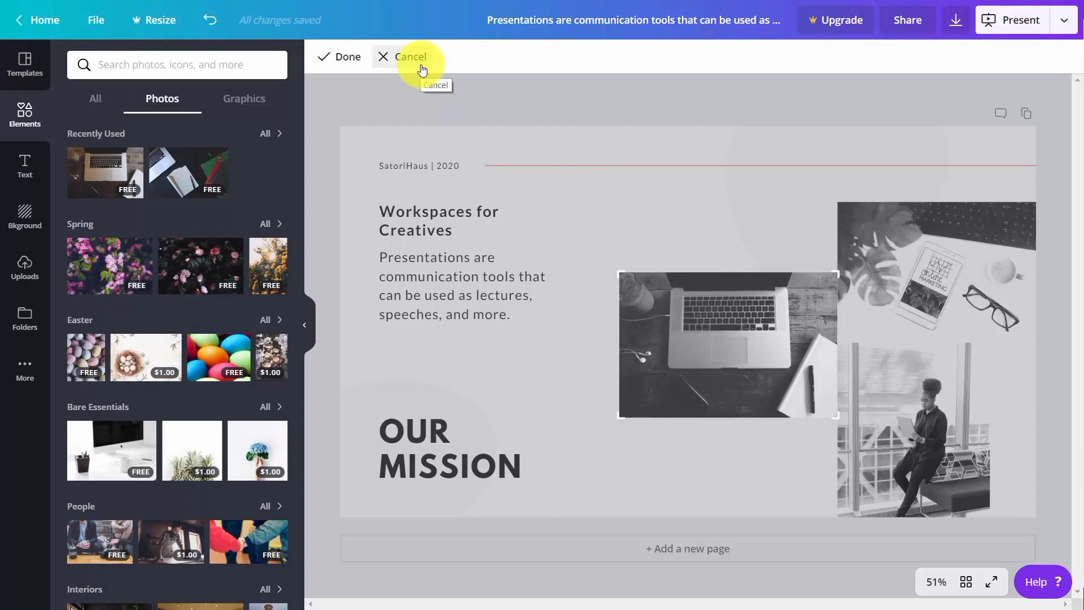
pyautogui.click(423, 70)
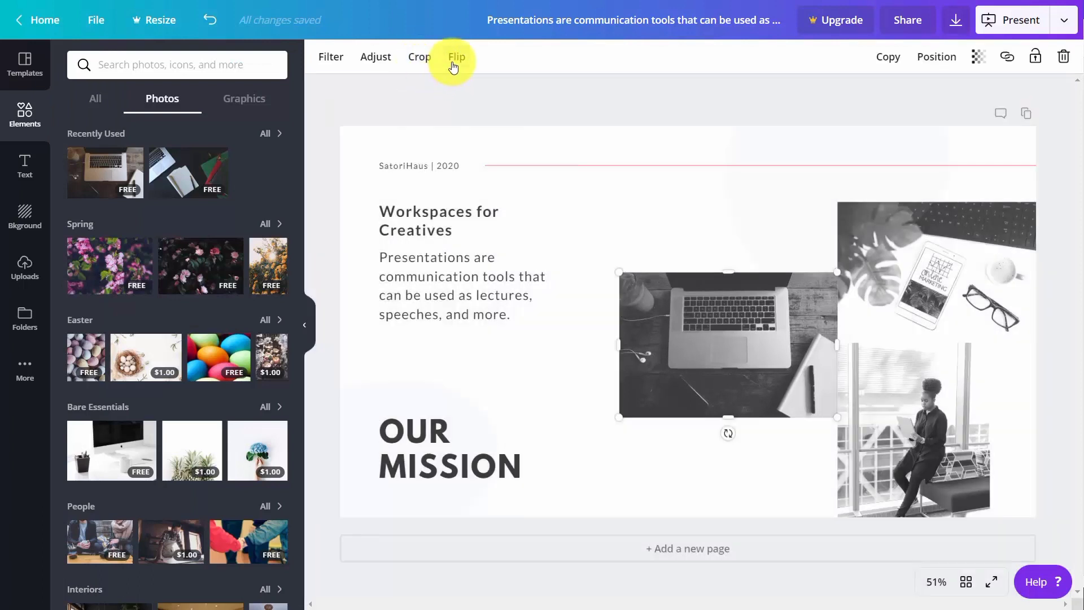
pyautogui.click(455, 61)
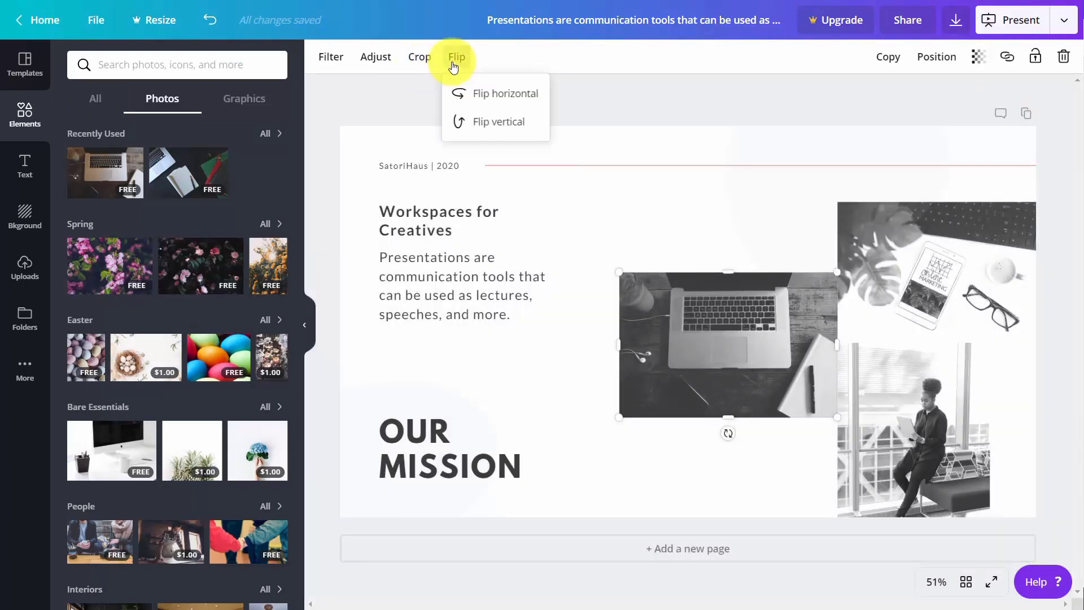
pyautogui.click(480, 100)
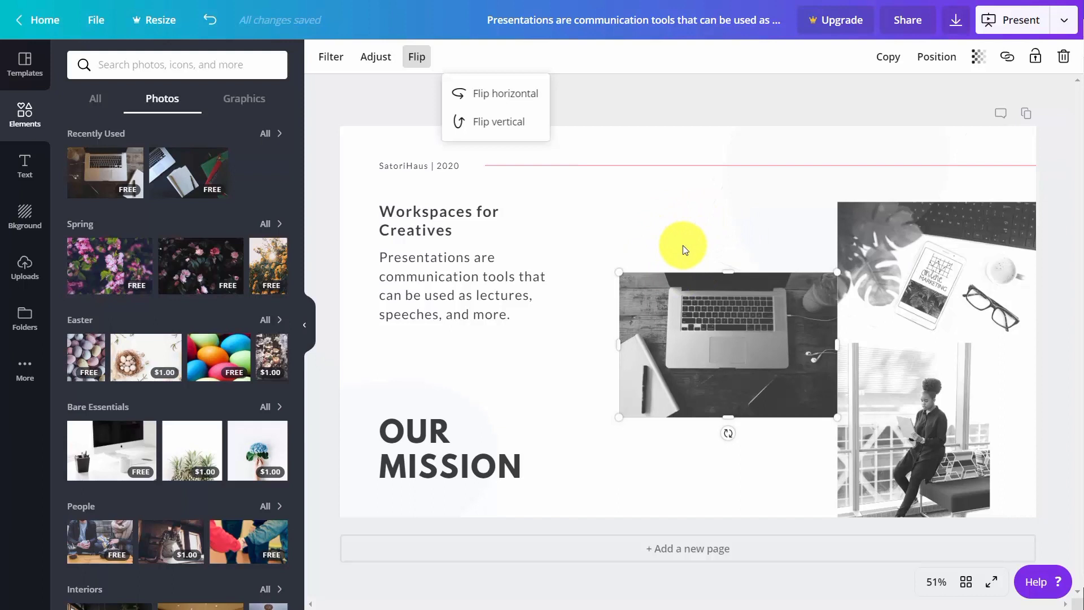
# Try duplicating the laptop photo and aligning it to the top of the page, reverting both changes.
pyautogui.click(880, 61)
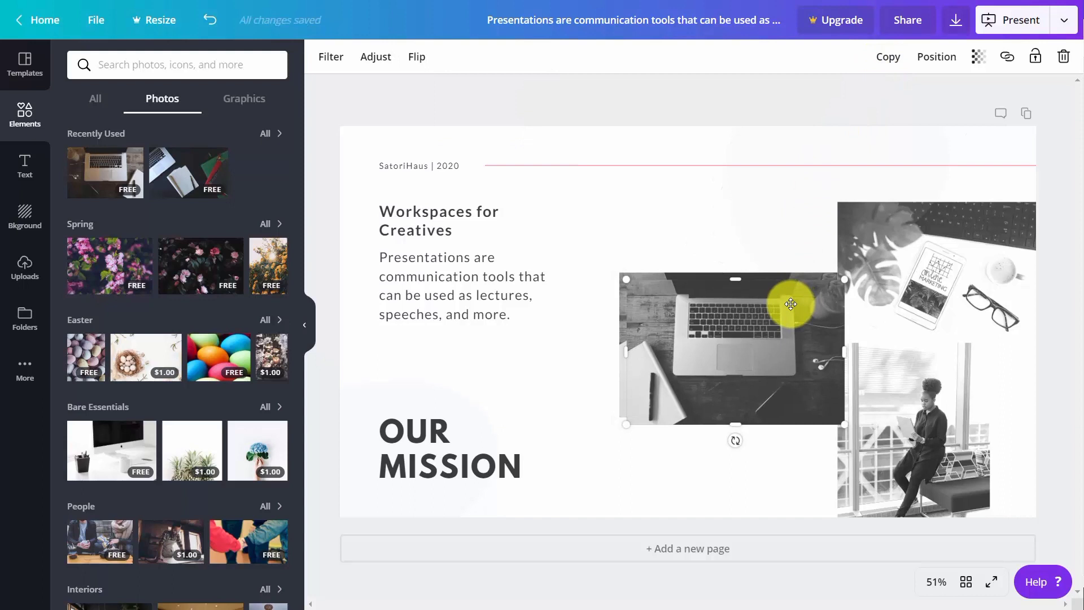
pyautogui.press('Delete')
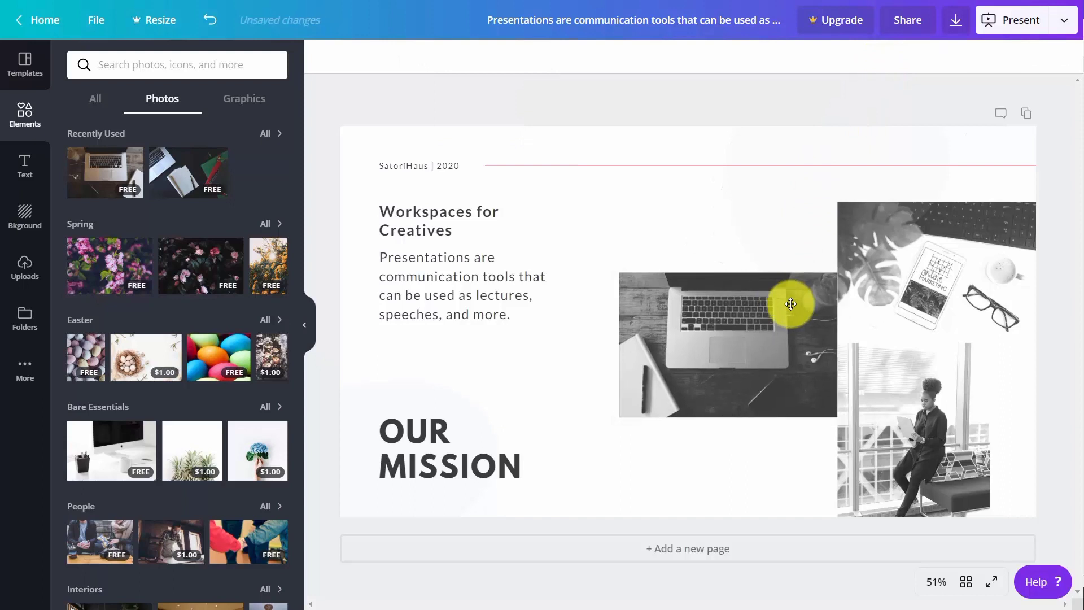
pyautogui.click(741, 351)
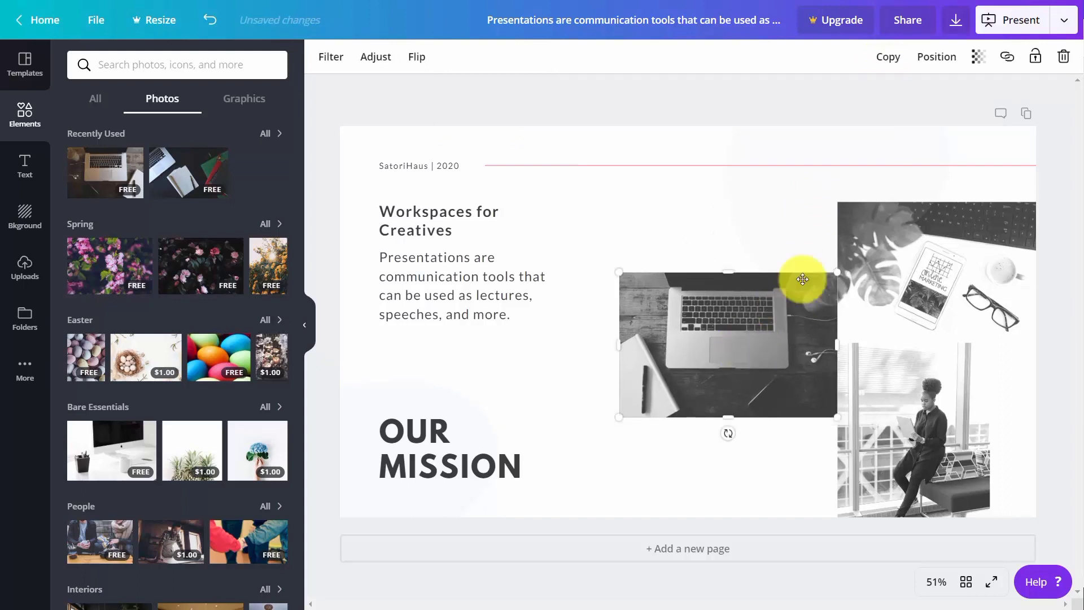
pyautogui.click(928, 57)
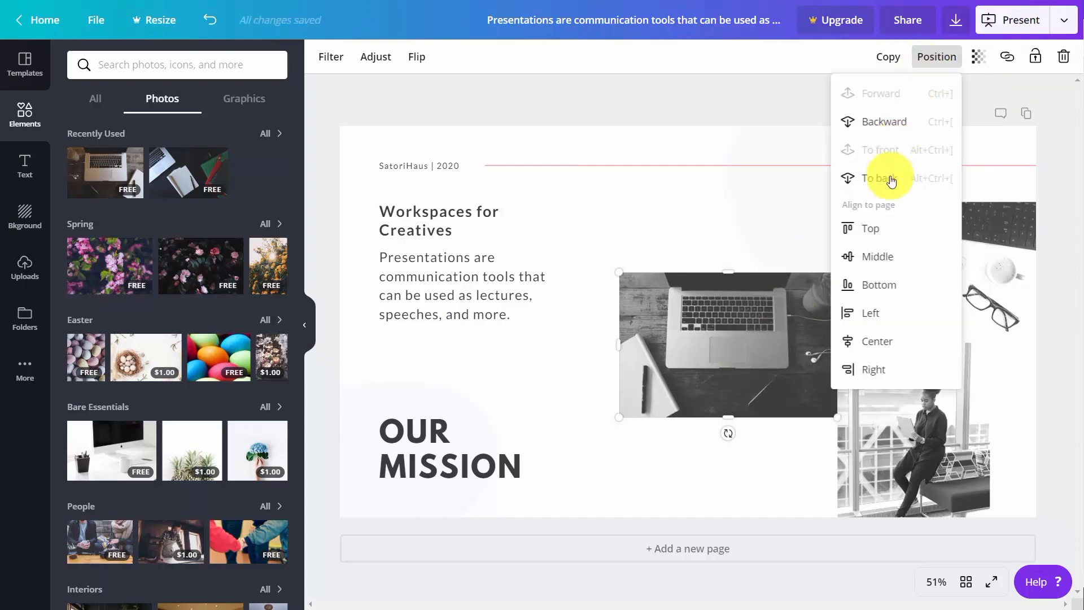
pyautogui.click(874, 234)
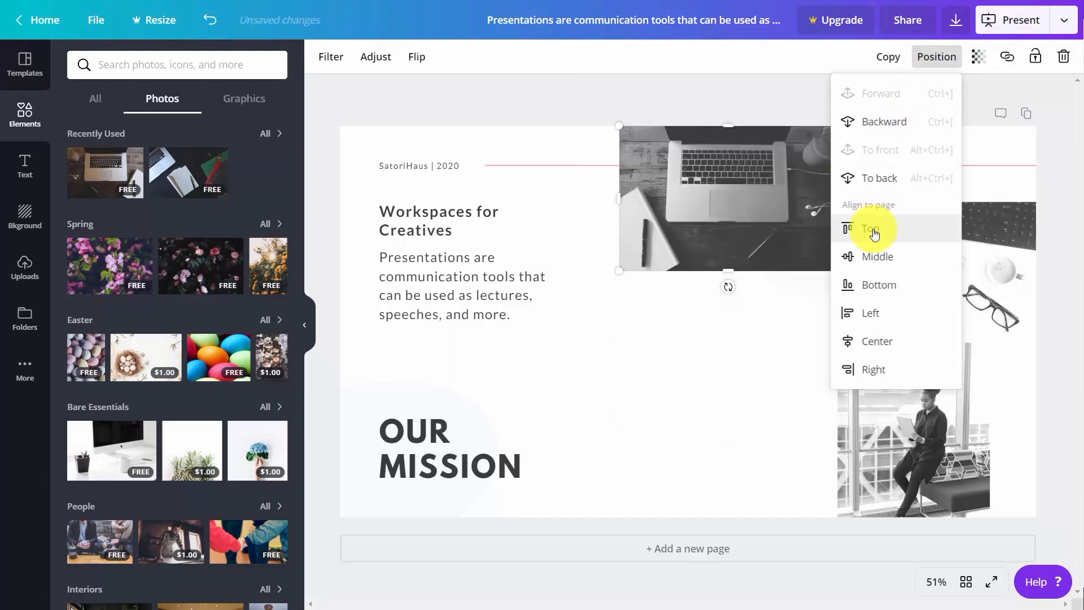
pyautogui.click(211, 21)
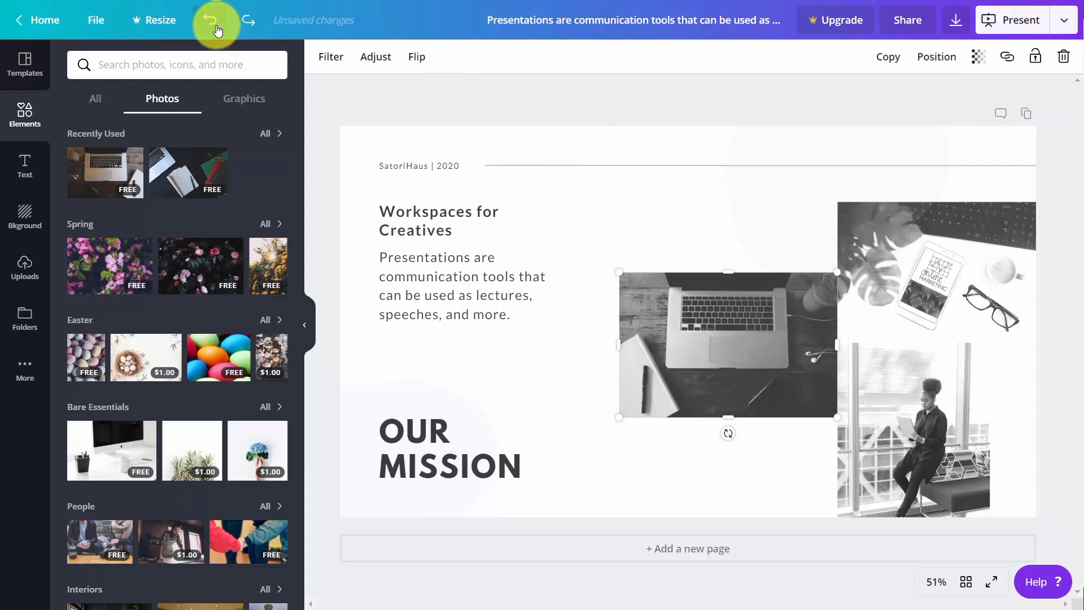
# Try the laptop photo's transparency, returning it to 100, and look at its external link option.
pyautogui.click(979, 65)
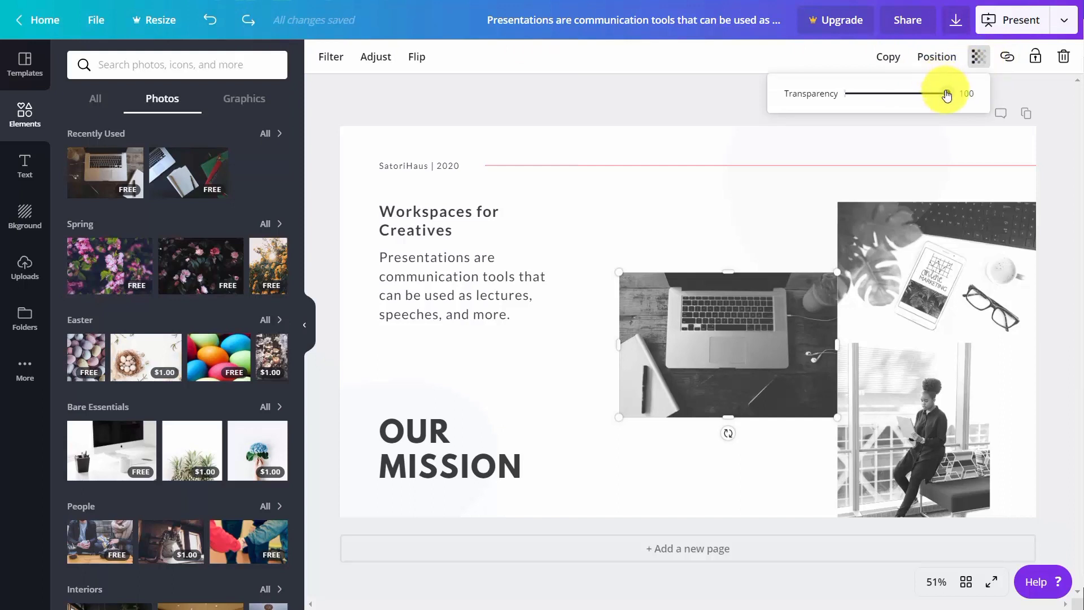
pyautogui.moveTo(945, 94)
pyautogui.mouseDown()
pyautogui.moveTo(851, 114)
pyautogui.moveTo(886, 96)
pyautogui.moveTo(952, 91)
pyautogui.mouseUp()
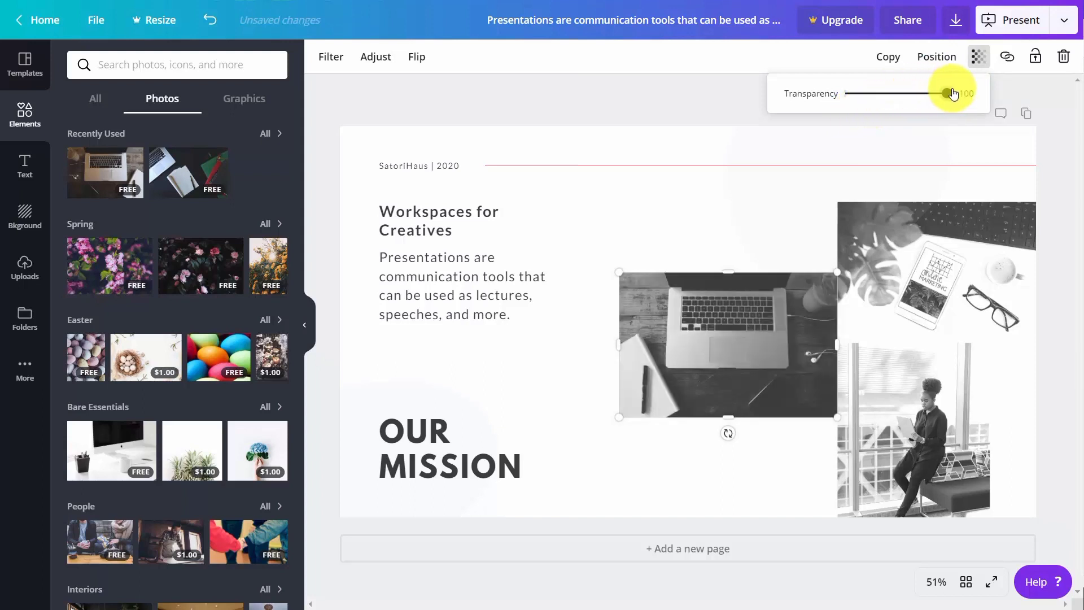
pyautogui.click(1007, 58)
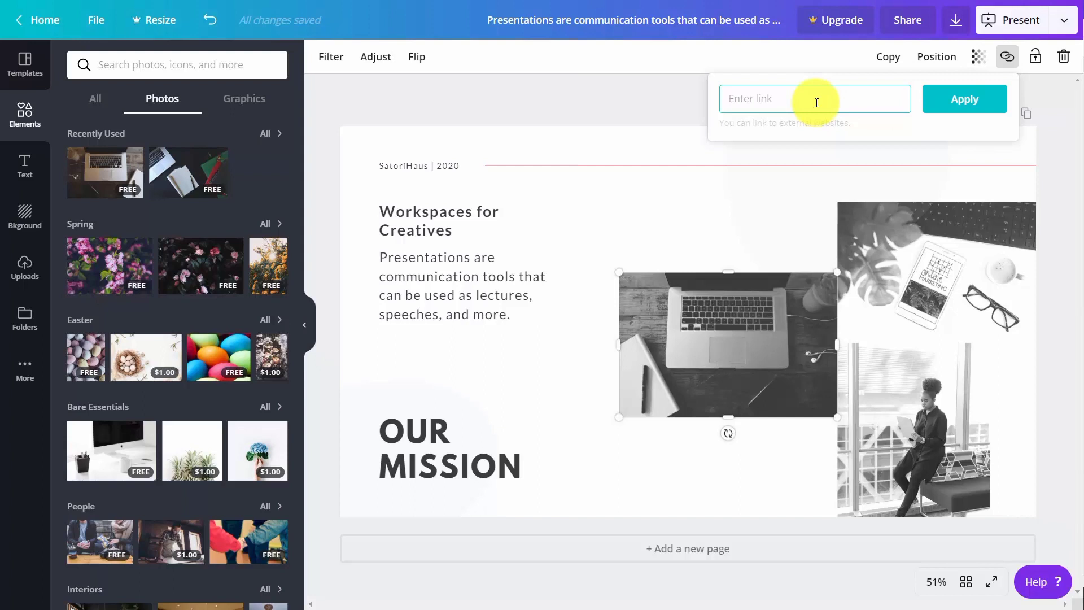
pyautogui.click(522, 83)
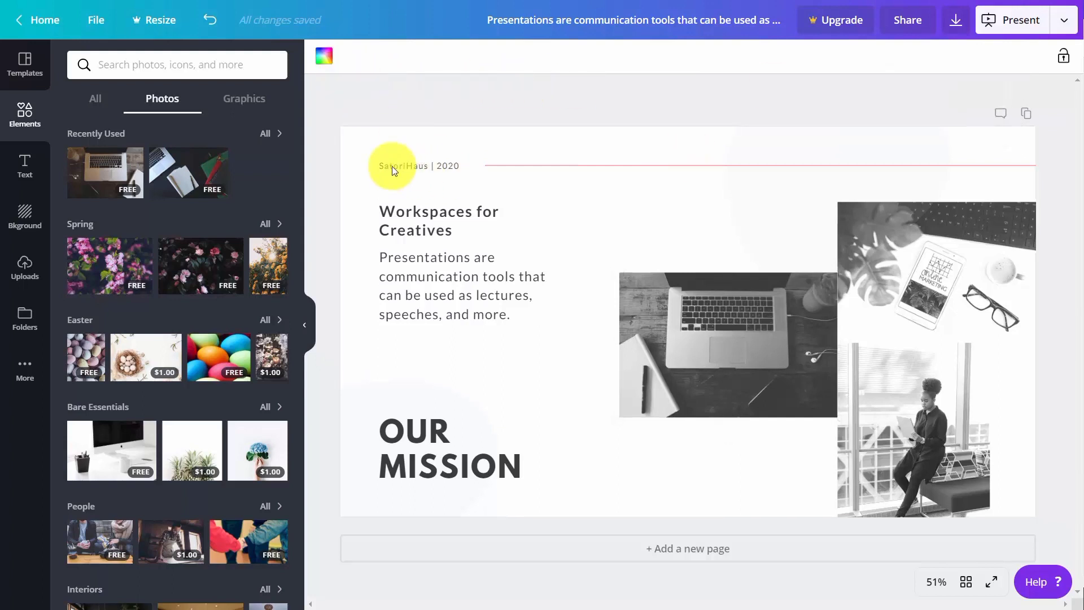
# Try adding a default heading to the slide and undo it.
pyautogui.click(24, 165)
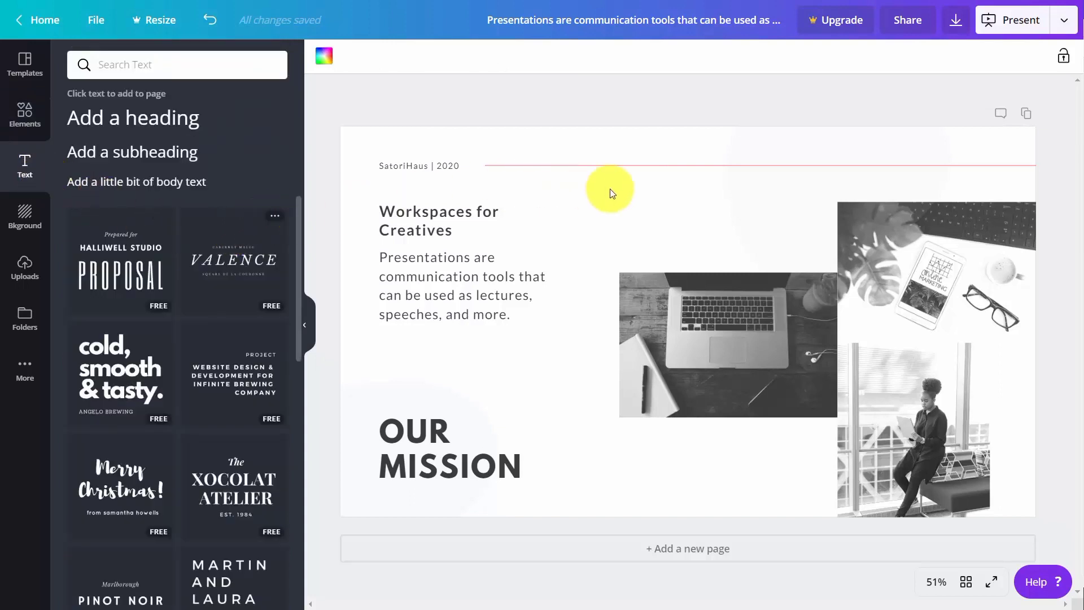
pyautogui.click(157, 123)
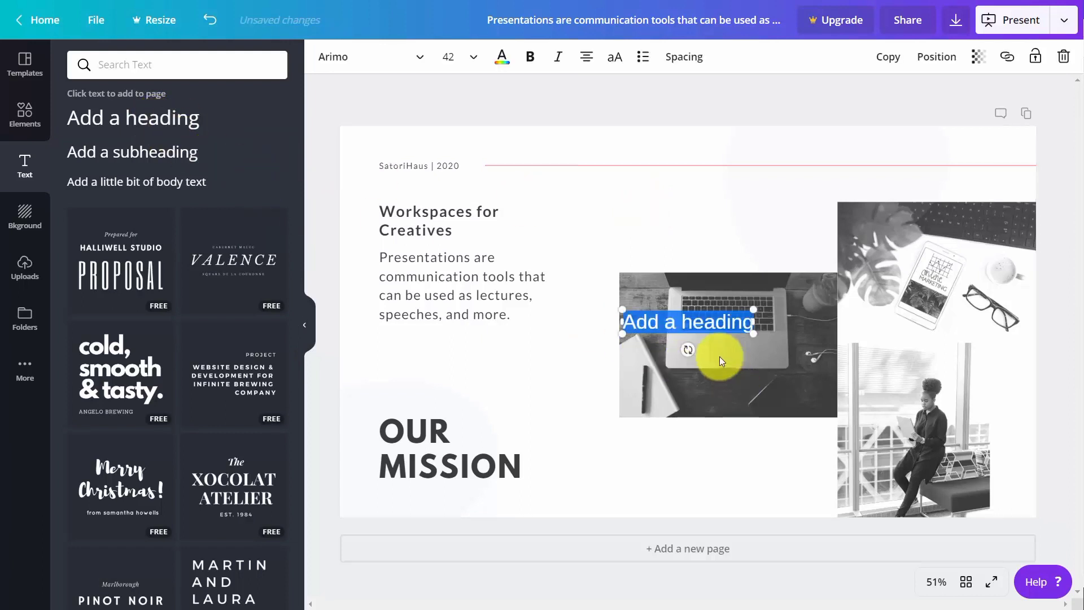
pyautogui.click(210, 20)
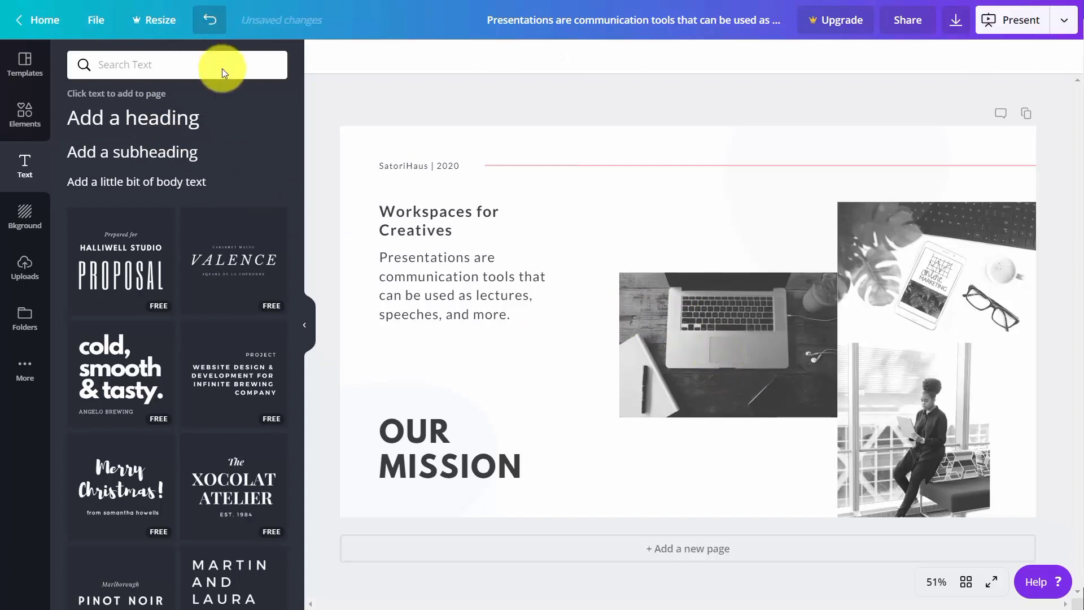
# Add the Valence text combination to the slide above the laptop photo and select its large title line.
pyautogui.click(236, 260)
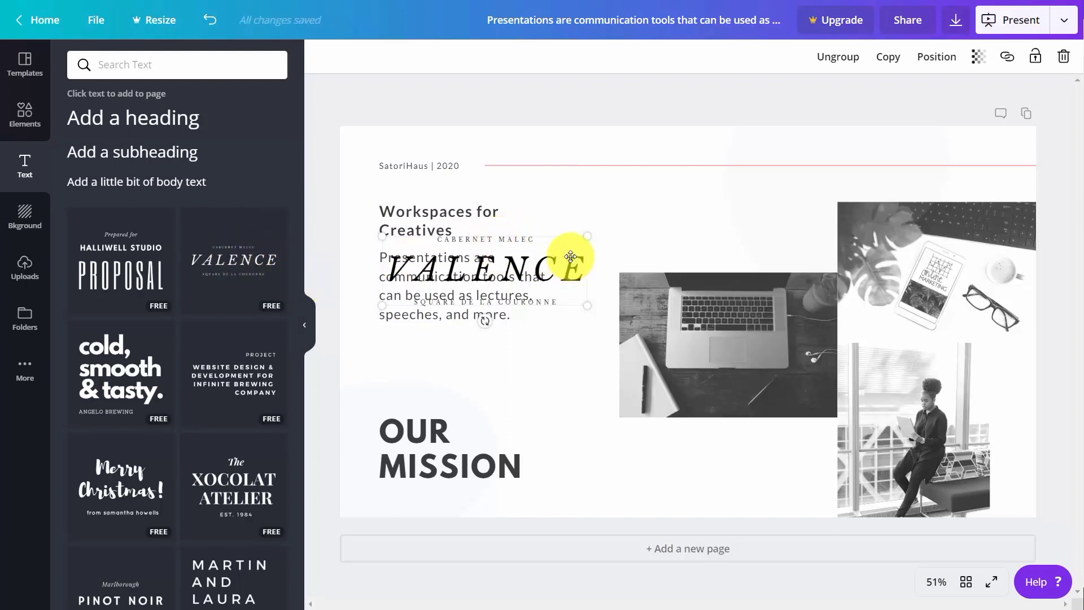
pyautogui.moveTo(561, 248); pyautogui.dragTo(747, 191)
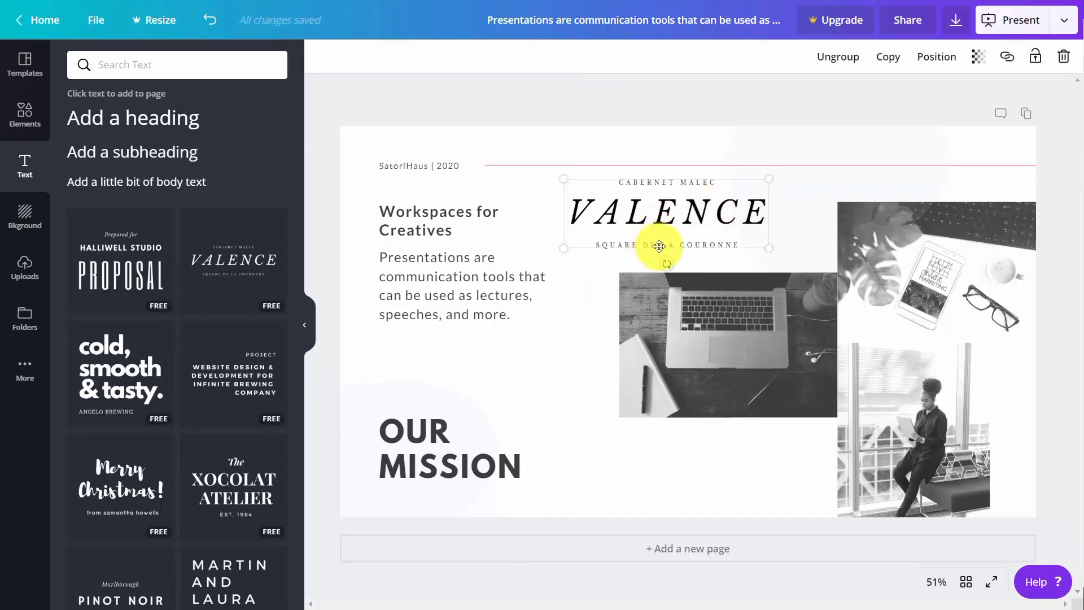
pyautogui.click(618, 210)
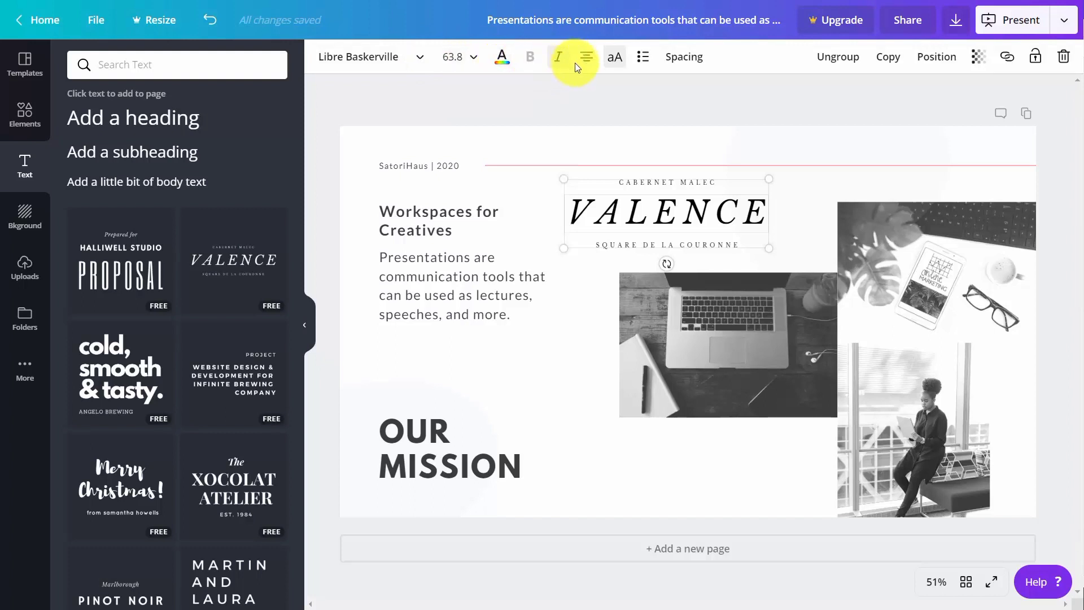
# Select the "Workspaces for Creatives" heading text on the slide and open its link option.
pyautogui.doubleClick(411, 210)
pyautogui.moveTo(453, 231); pyautogui.dragTo(378, 214)
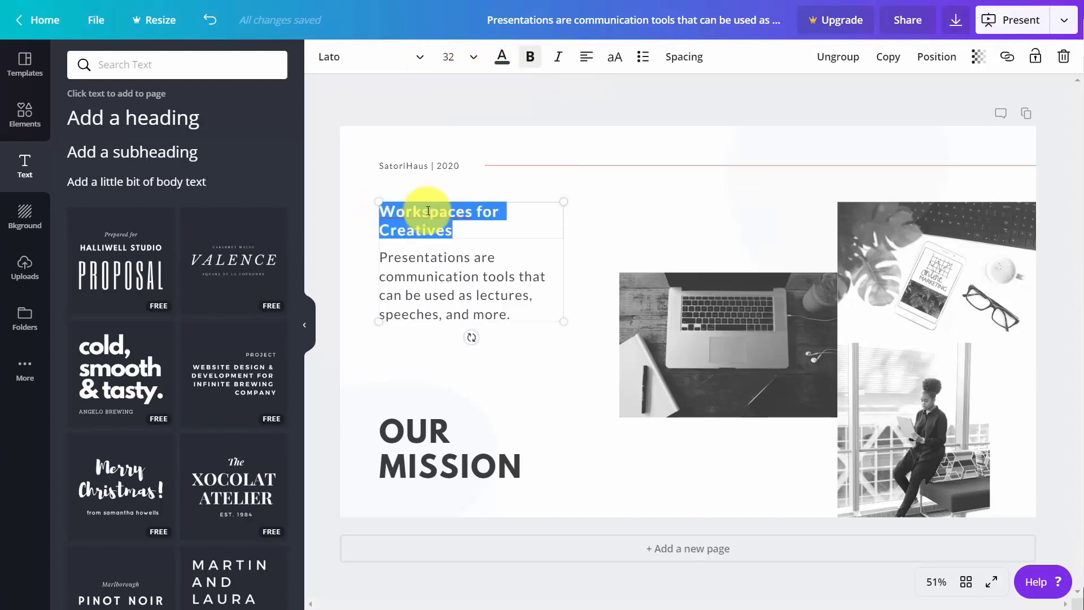
pyautogui.click(1006, 58)
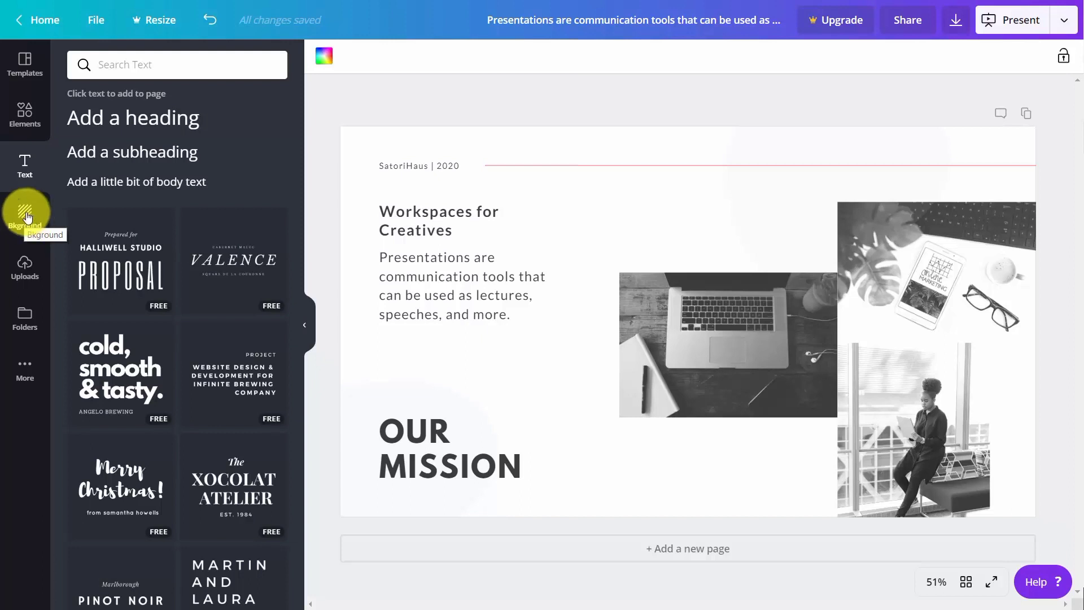
# Look at the background library, try the #b544a6 brand color as the slide background, and undo it.
pyautogui.click(23, 217)
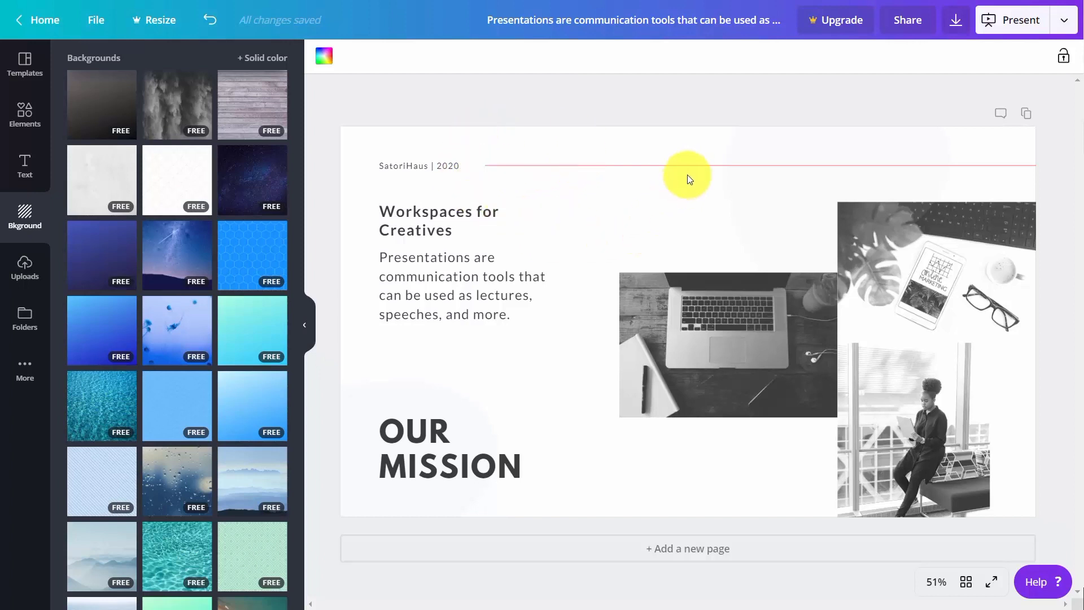
pyautogui.click(326, 60)
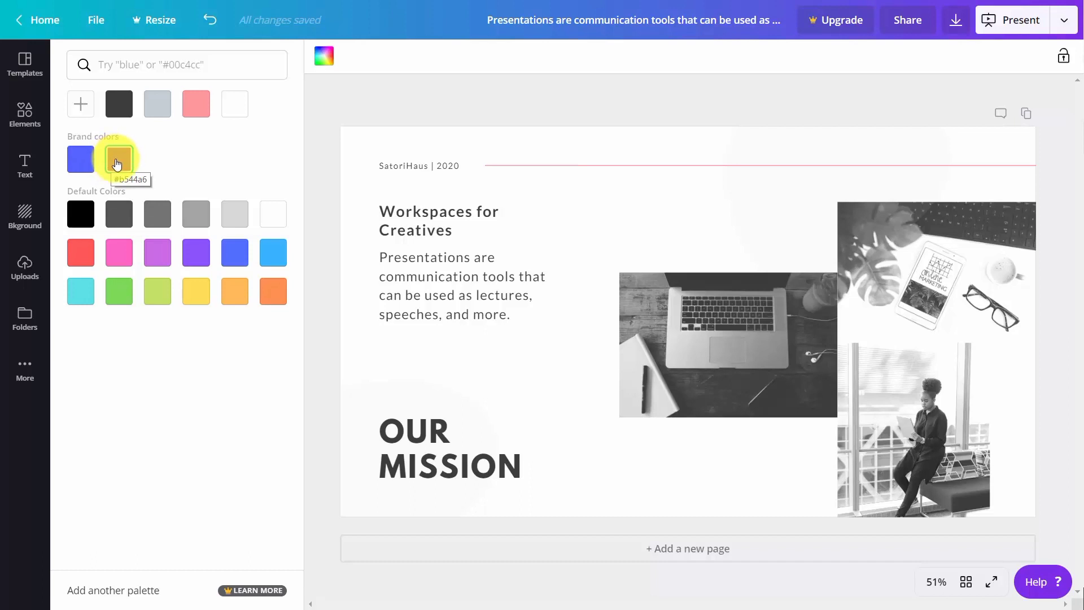
pyautogui.click(209, 20)
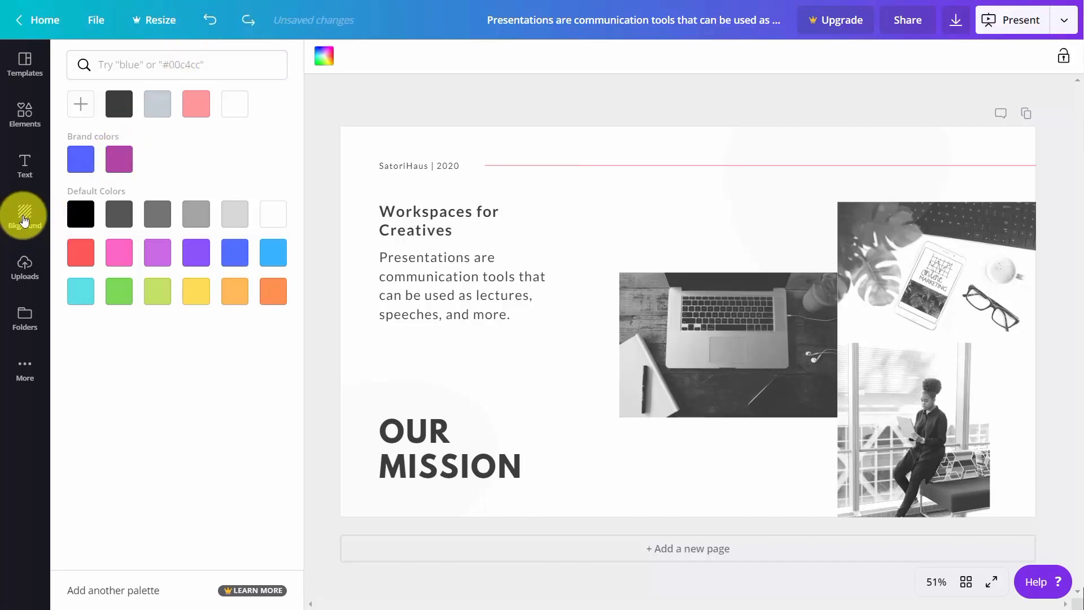
# Apply the blue hexagon pattern as the slide background and recolor it with the design's pink.
pyautogui.click(25, 219)
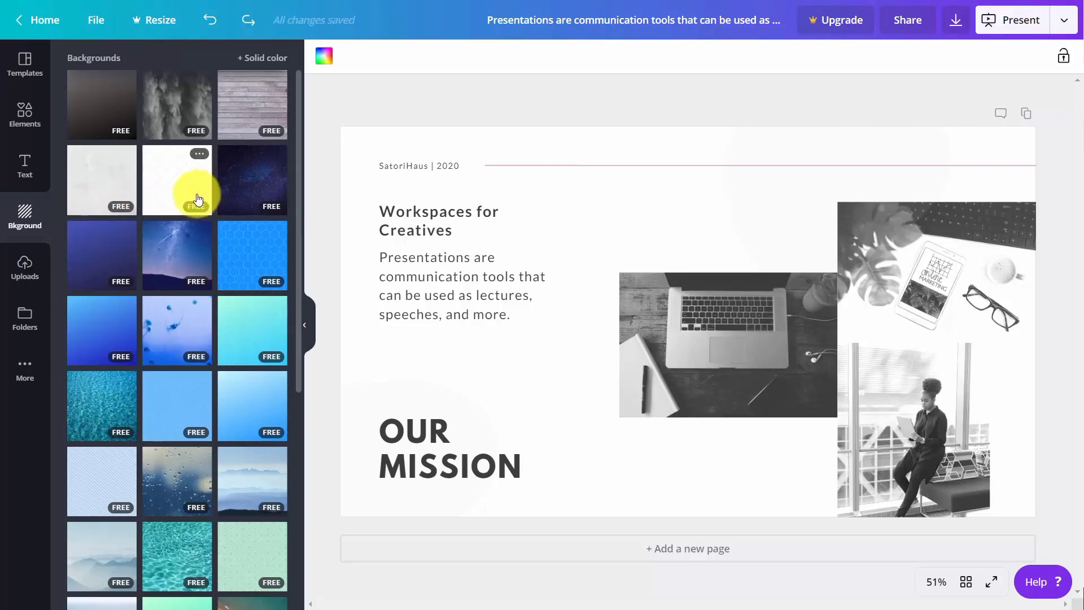
pyautogui.scroll(-3, 197, 200)
pyautogui.scroll(3, 195, 200)
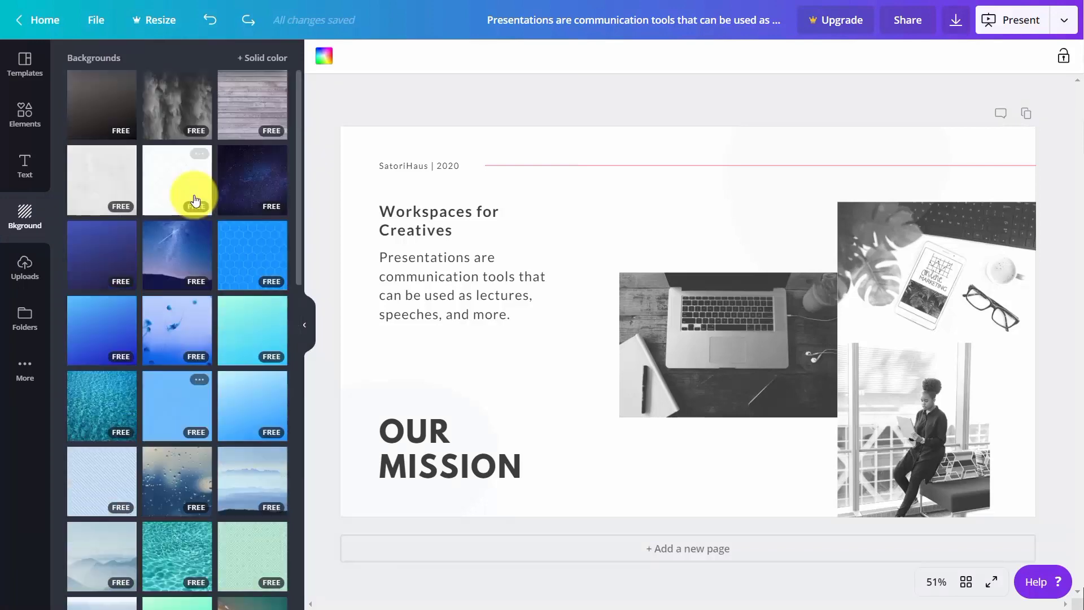
pyautogui.click(241, 250)
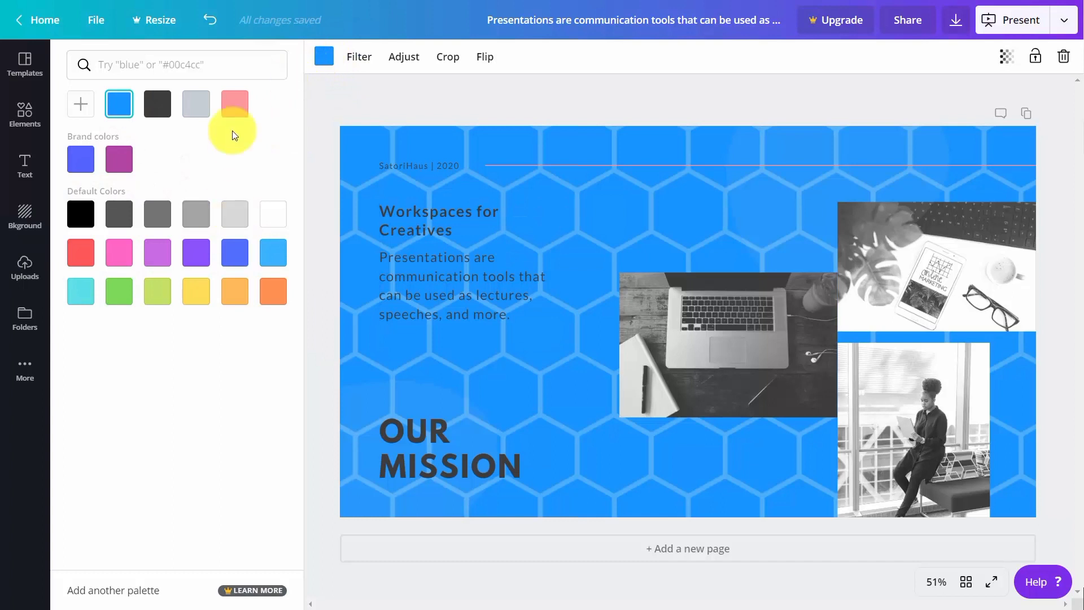
pyautogui.click(233, 105)
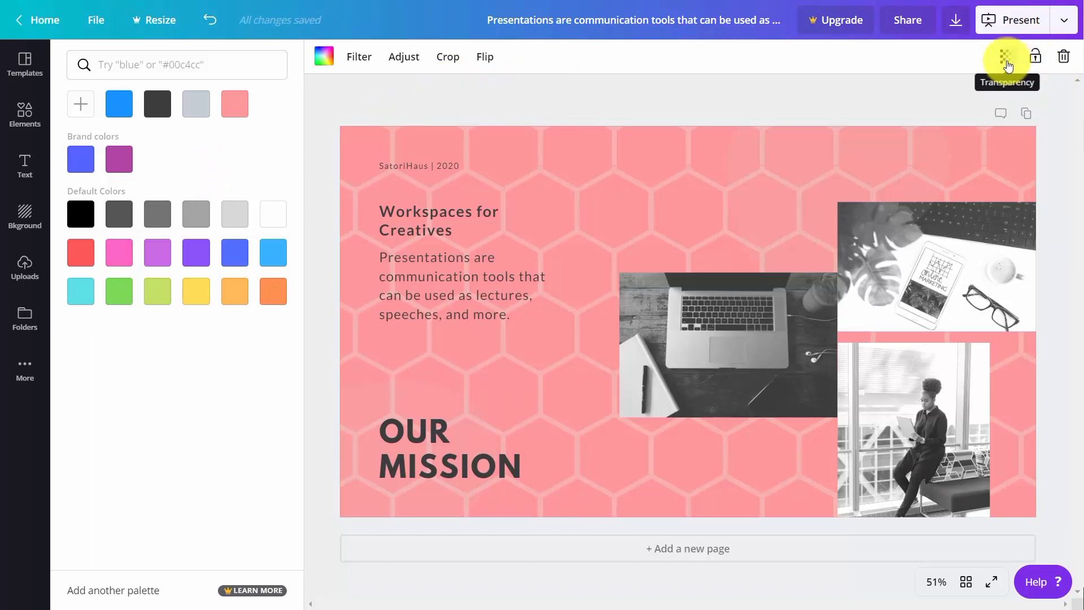
# Try the hexagon background's transparency, returning it to 100, and apply the Street filter to it.
pyautogui.click(1008, 59)
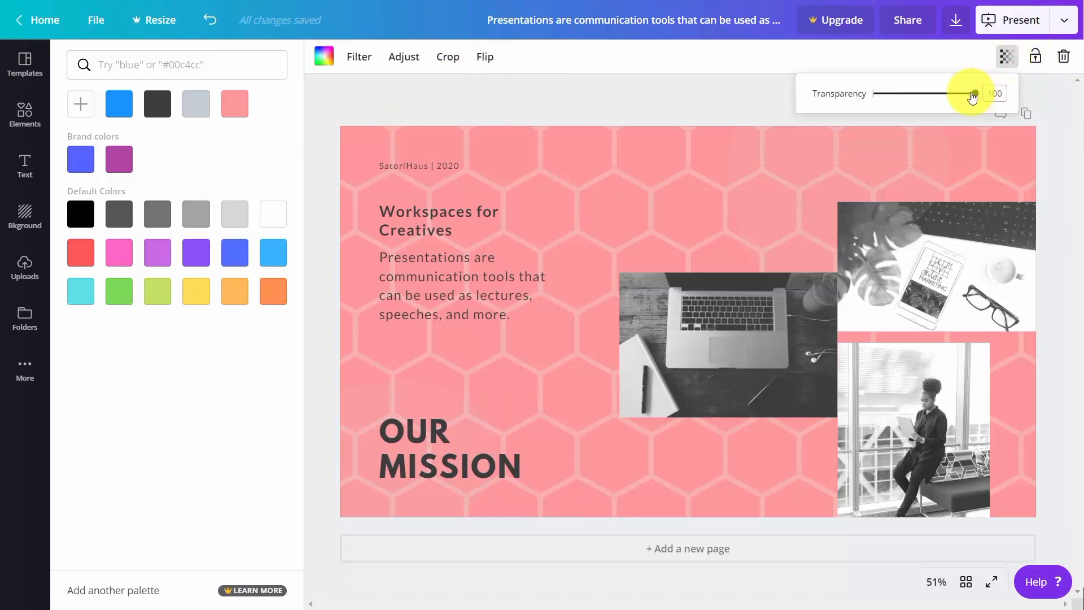
pyautogui.moveTo(975, 97)
pyautogui.mouseDown()
pyautogui.moveTo(888, 96)
pyautogui.moveTo(874, 107)
pyautogui.moveTo(990, 92)
pyautogui.moveTo(977, 96)
pyautogui.mouseUp()
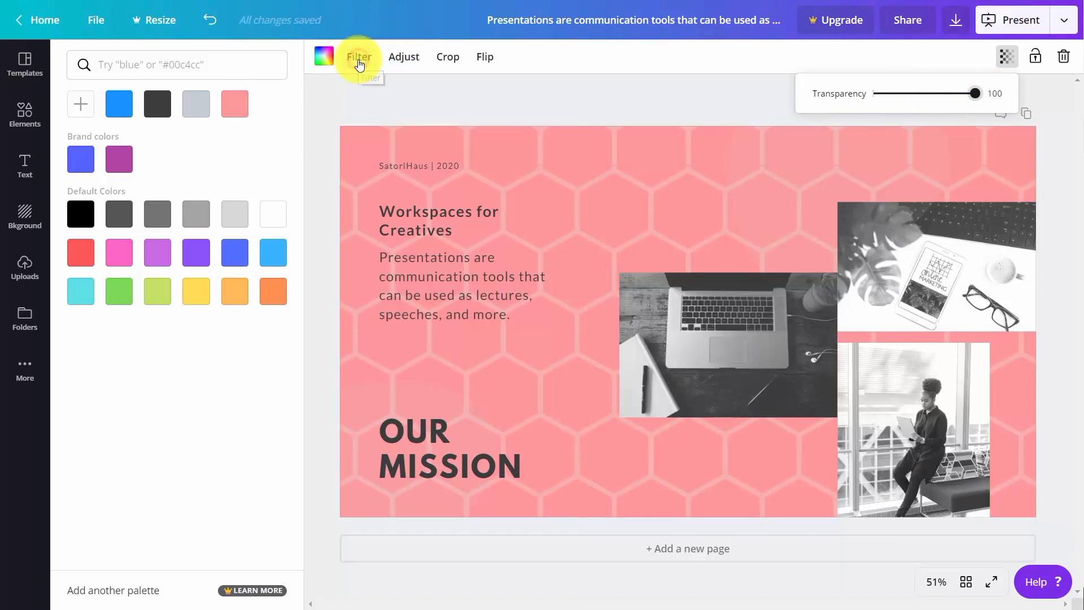
pyautogui.click(359, 62)
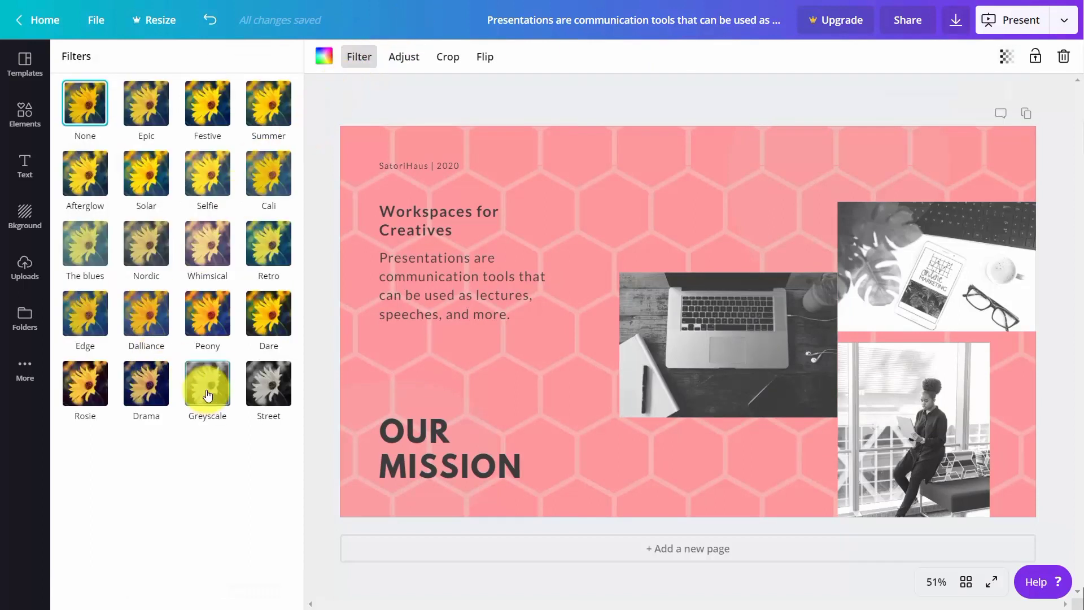
pyautogui.click(207, 393)
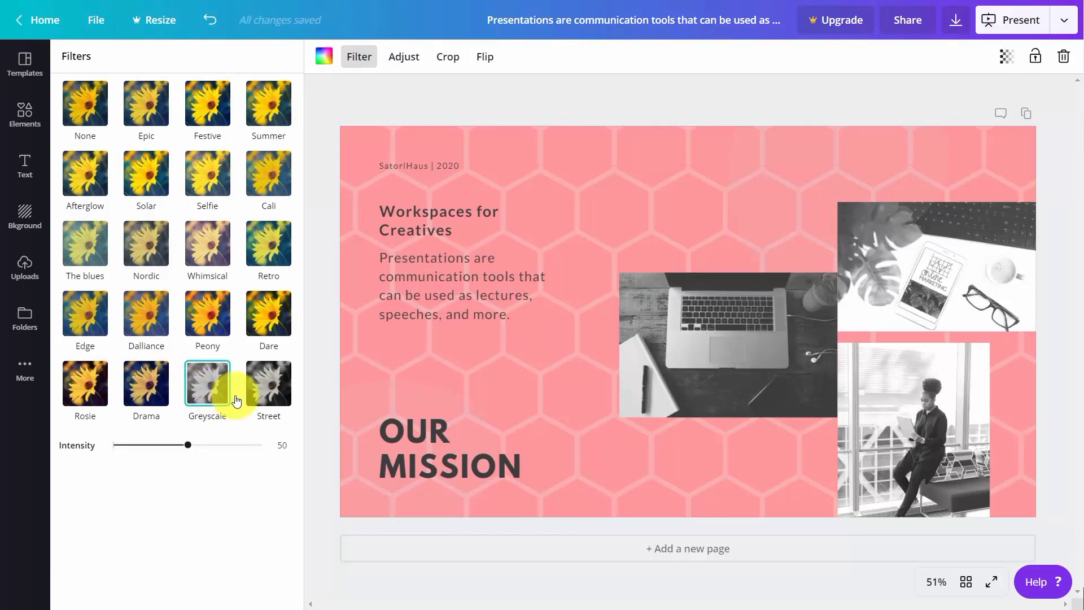
pyautogui.click(258, 397)
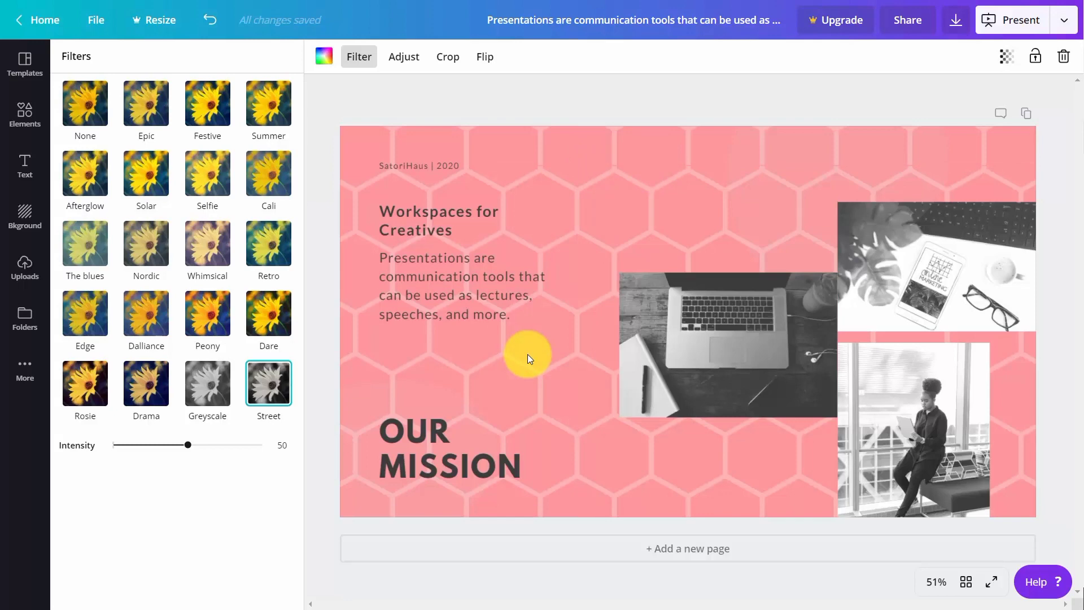
# Choose the deep blue gradient from the background library for the slide.
pyautogui.click(25, 214)
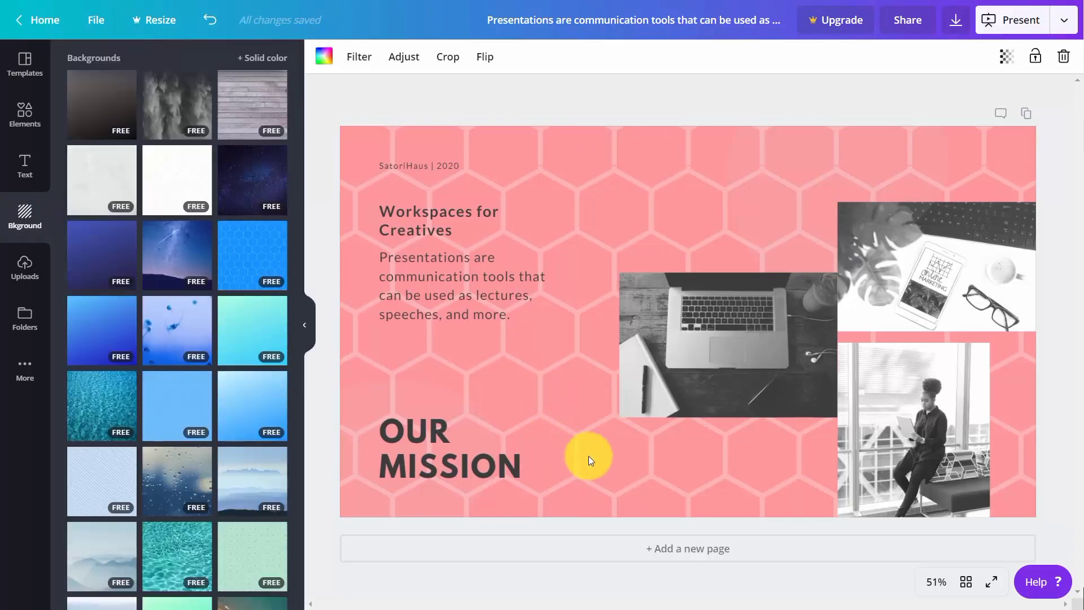
pyautogui.click(123, 335)
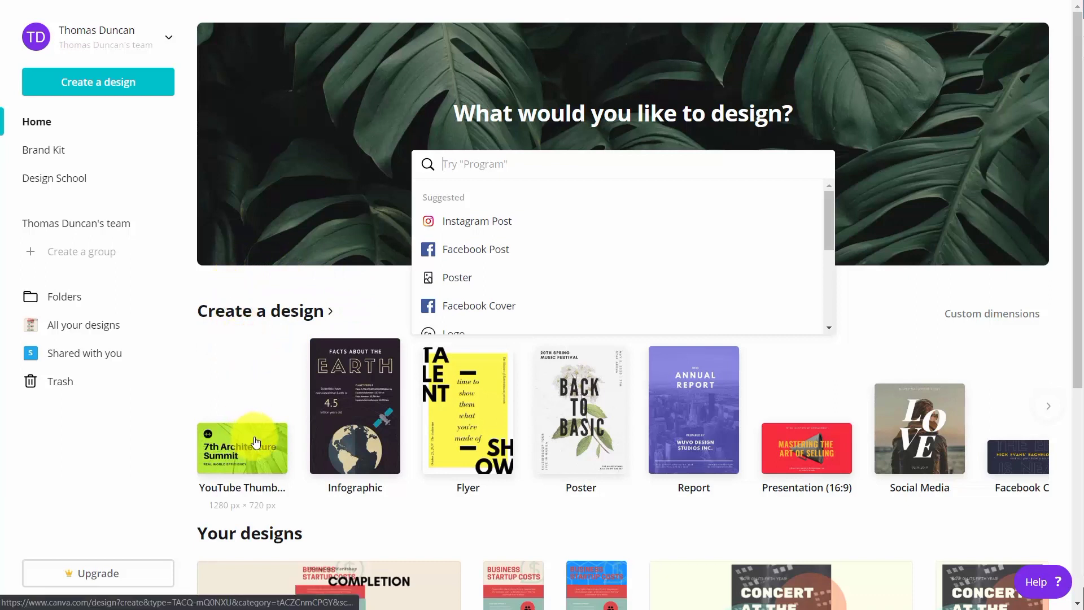
# Browse all the design categories and start a blank Your Story design from the Social Media group.
pyautogui.click(277, 315)
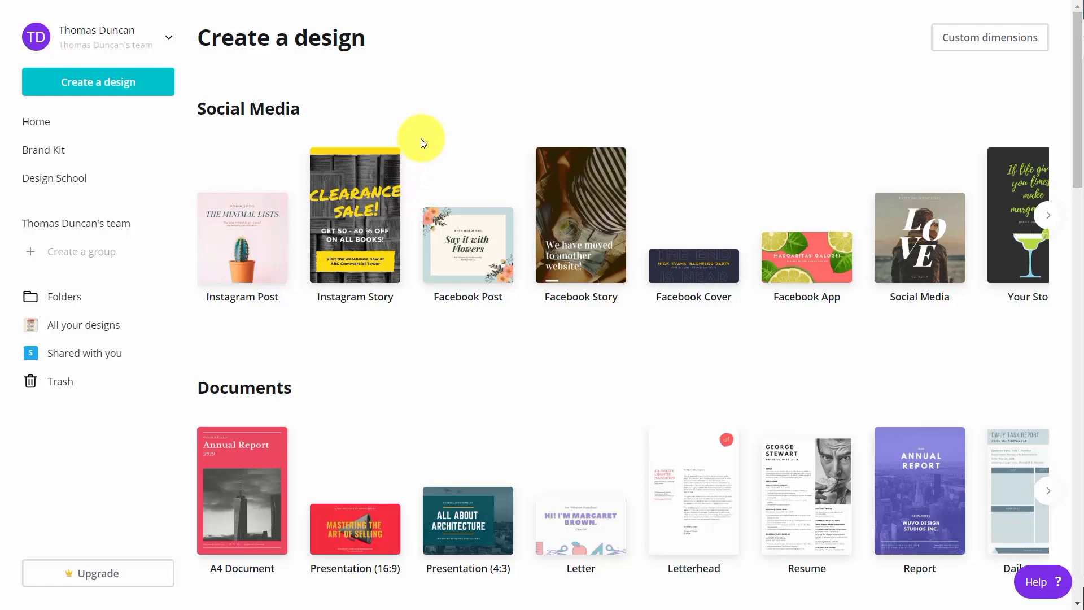
pyautogui.scroll(-9, 421, 139)
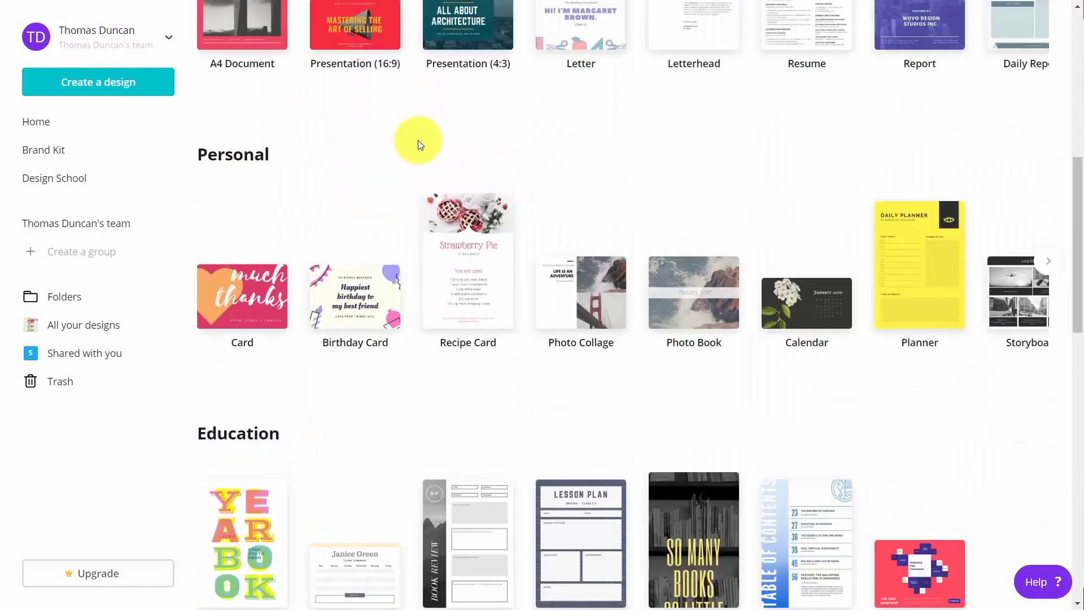
pyautogui.scroll(-11, 418, 140)
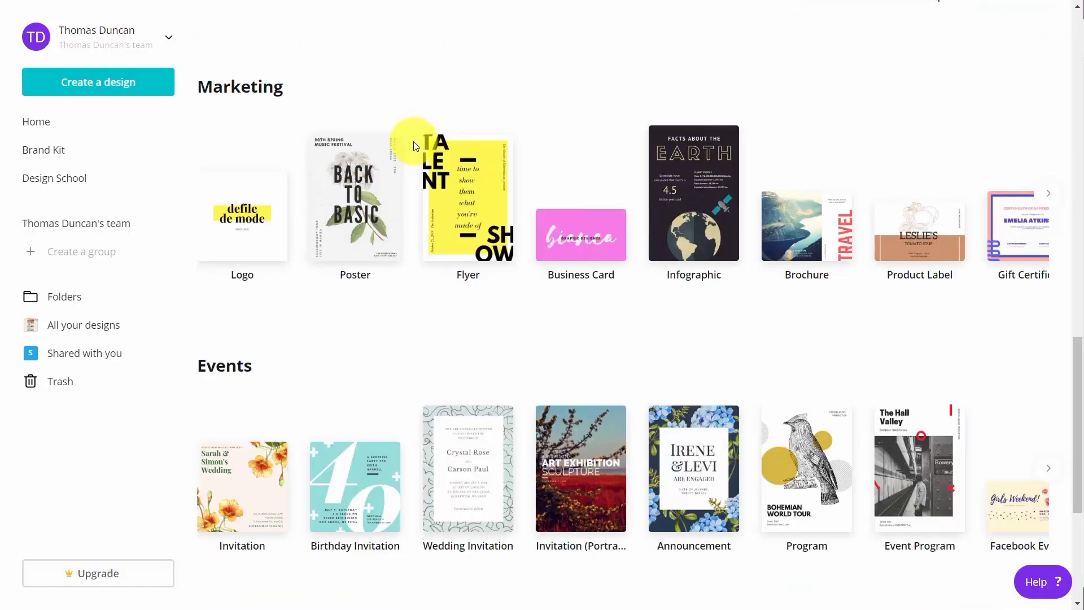
pyautogui.scroll(-5, 413, 142)
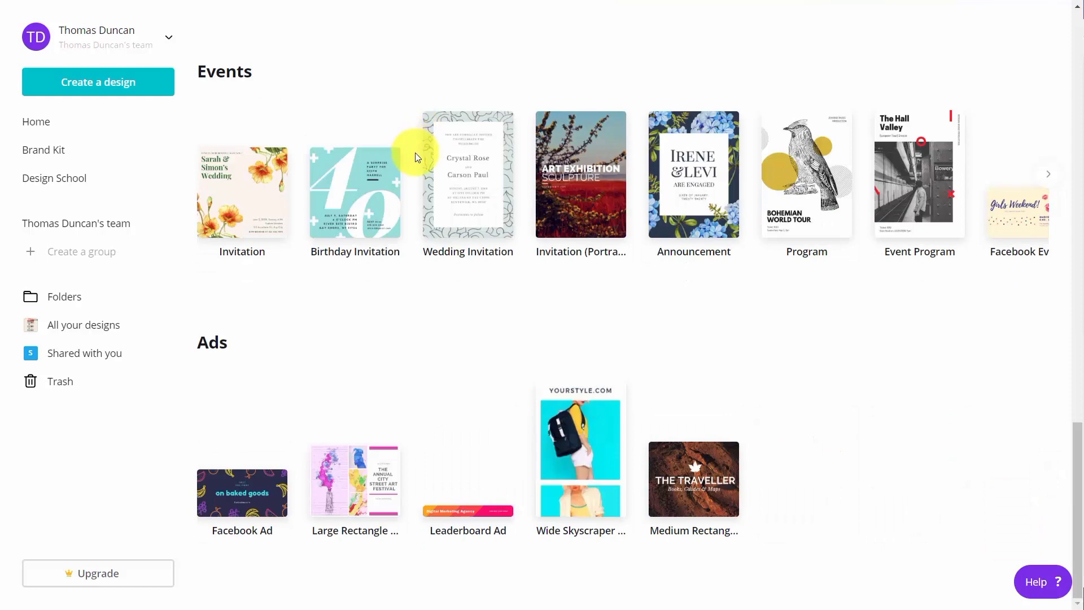
pyautogui.scroll(20, 416, 152)
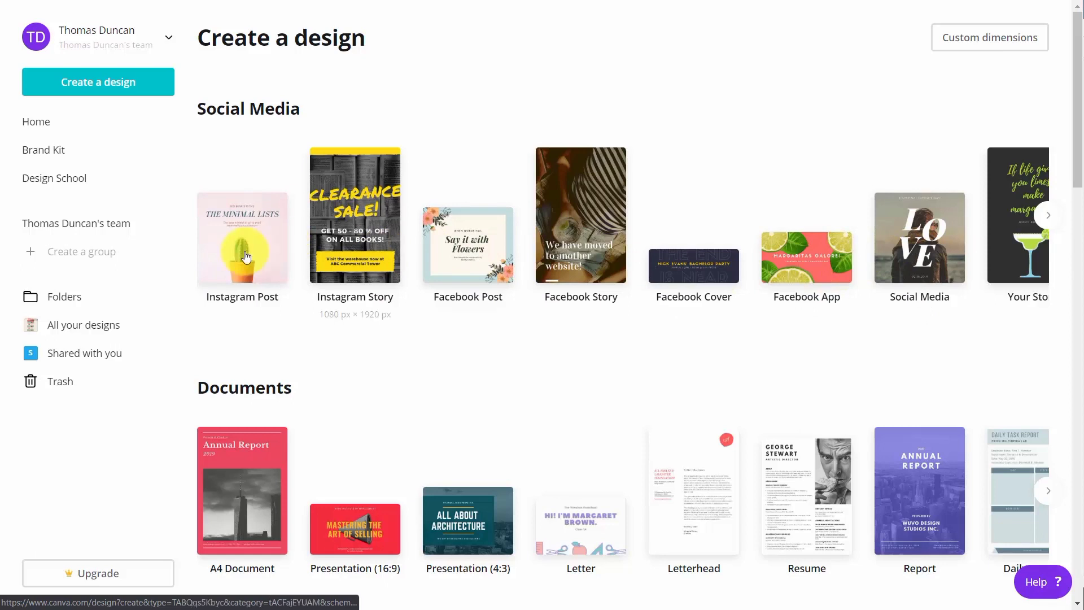
pyautogui.click(1048, 215)
pyautogui.click(1050, 215)
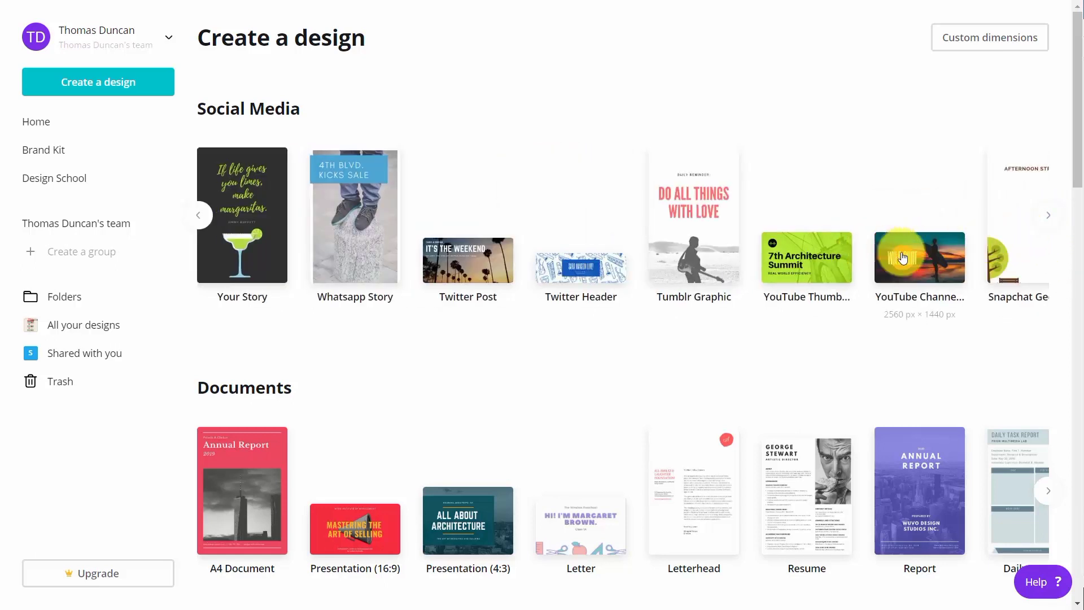
pyautogui.click(838, 260)
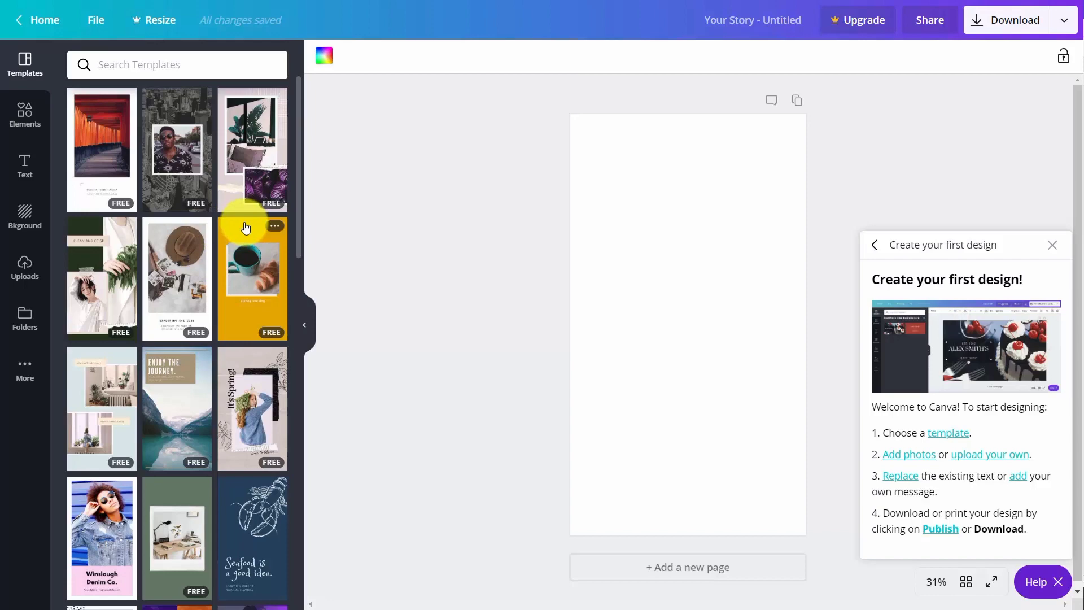
# Look through the templates offered for the Your Story design.
pyautogui.scroll(-4, 246, 227)
pyautogui.scroll(-3, 245, 227)
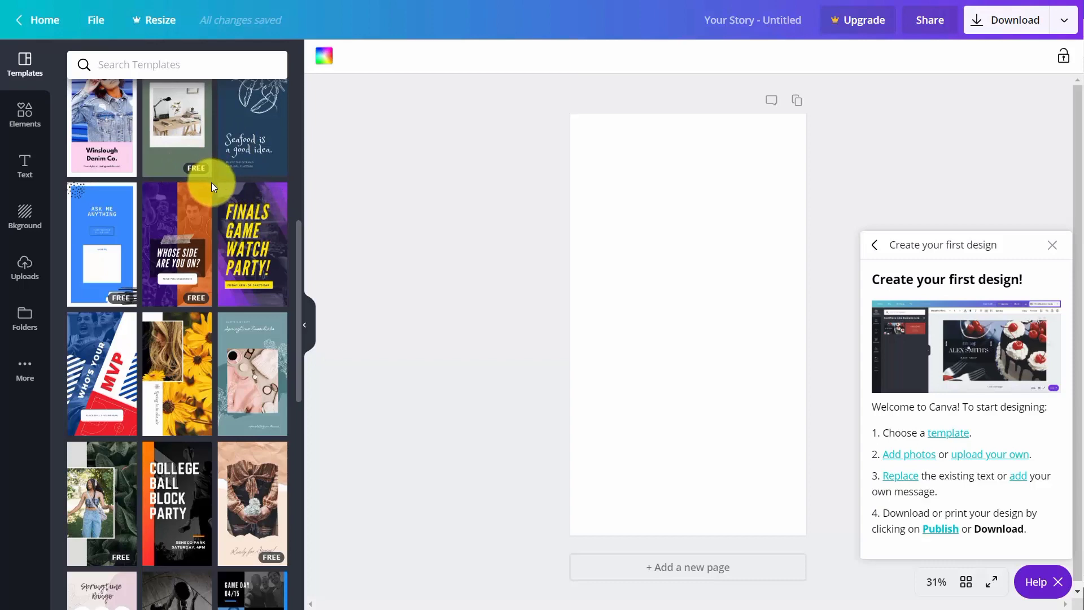
pyautogui.scroll(2, 211, 182)
pyautogui.scroll(1, 219, 197)
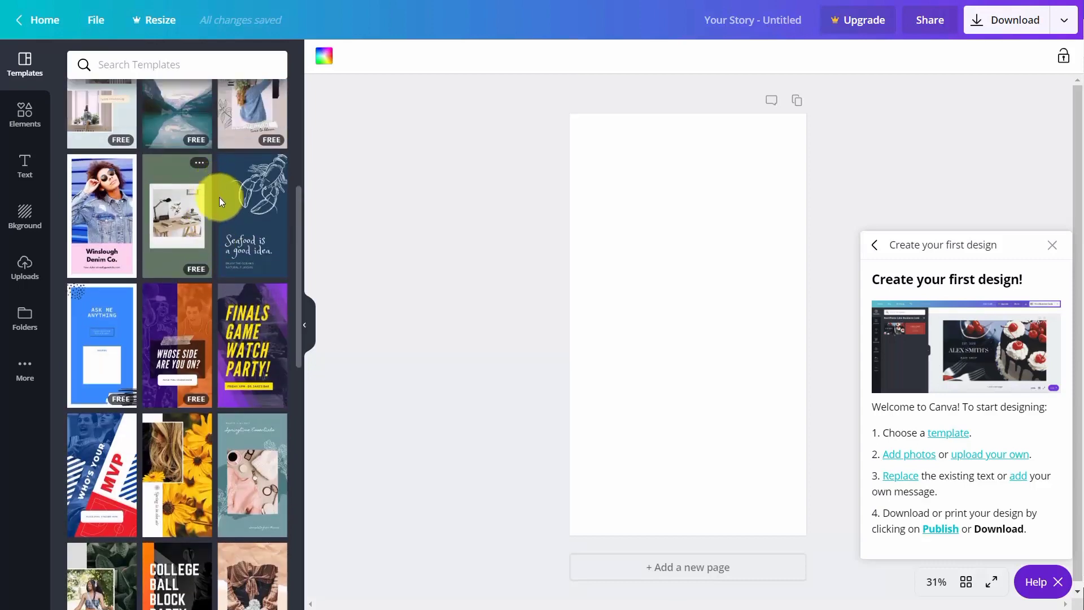
pyautogui.scroll(1, 219, 198)
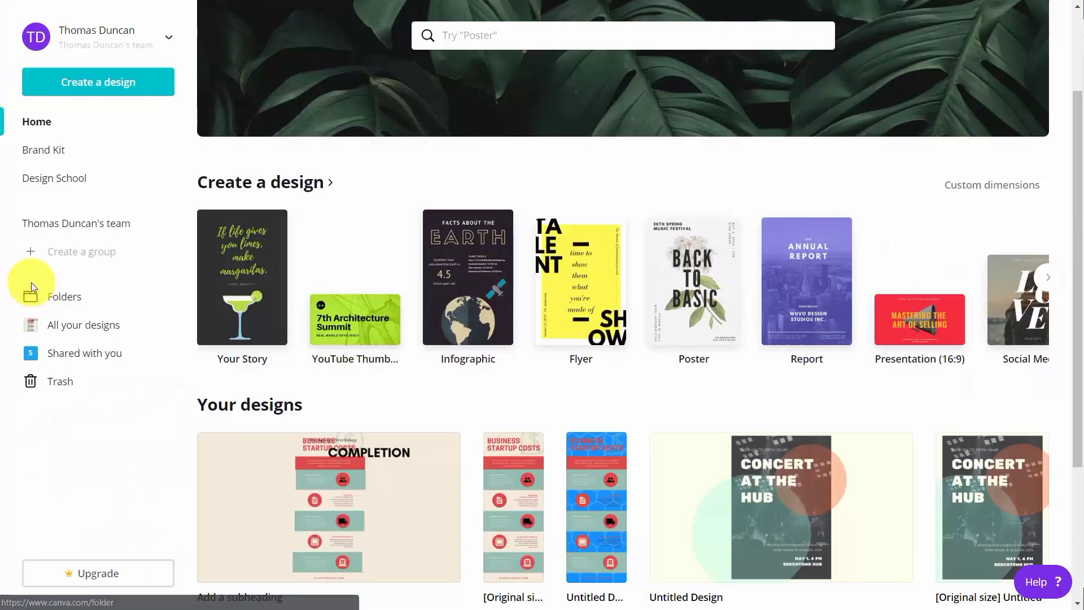
# Search the home page's design types for "facebook" and choose Facebook App.
pyautogui.scroll(-1, 314, 412)
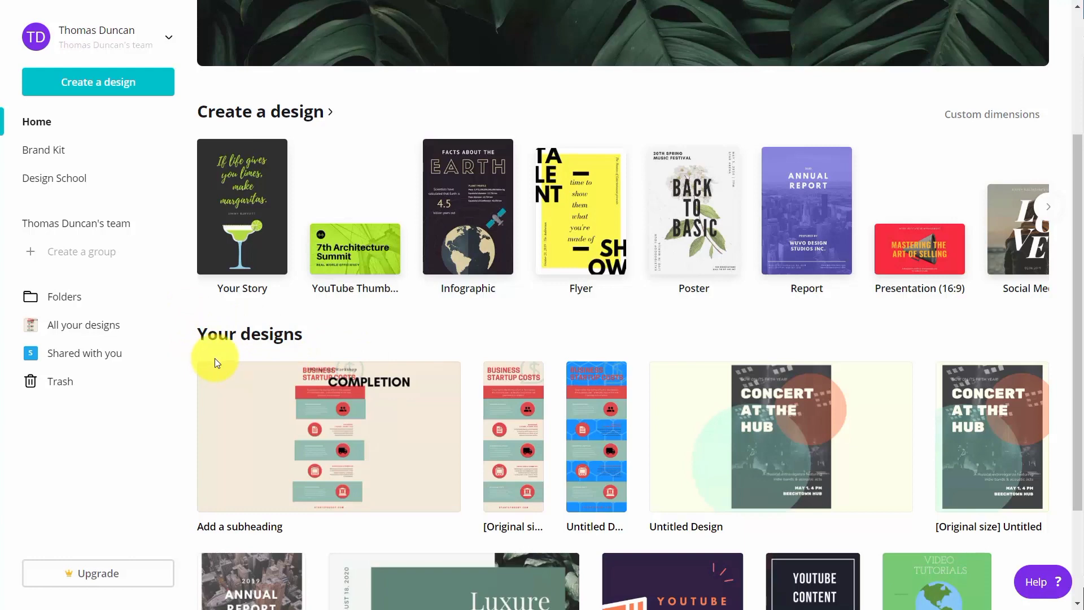
pyautogui.scroll(3, 214, 358)
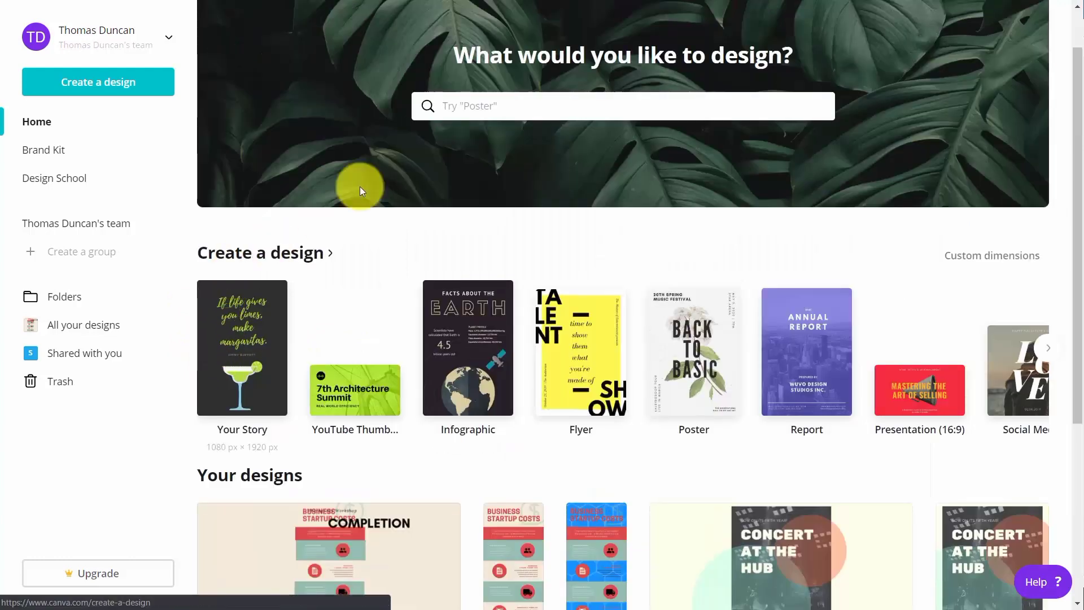
pyautogui.click(462, 106)
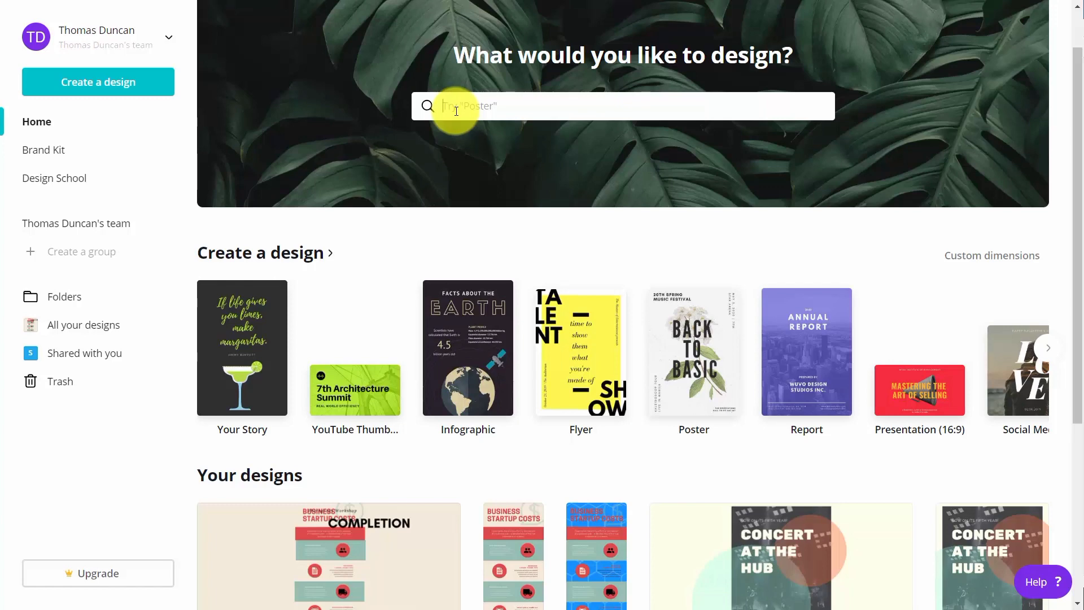
pyautogui.write('facebook')
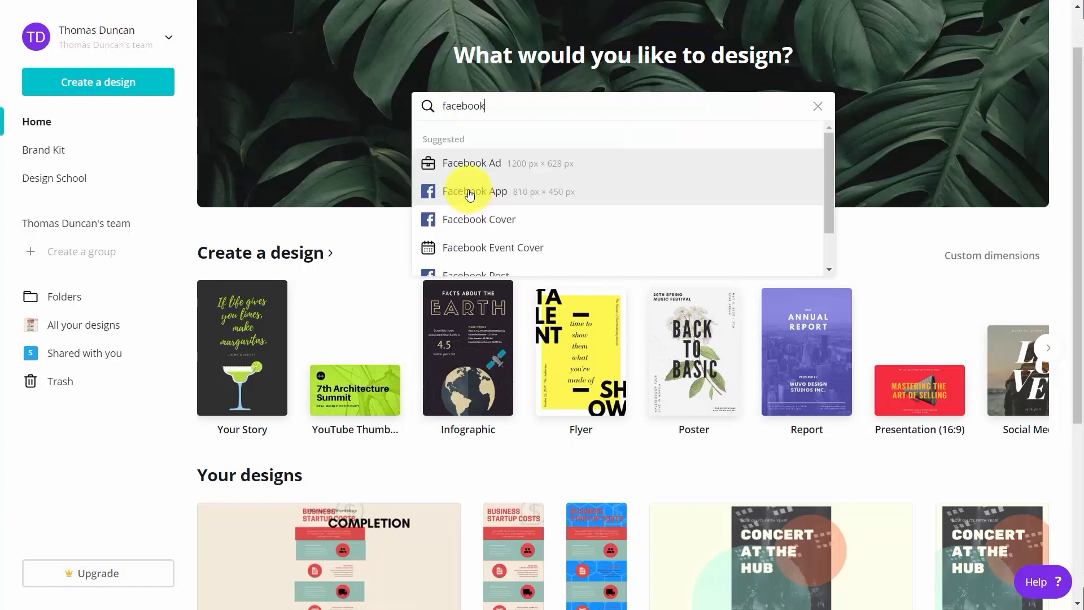
pyautogui.click(469, 193)
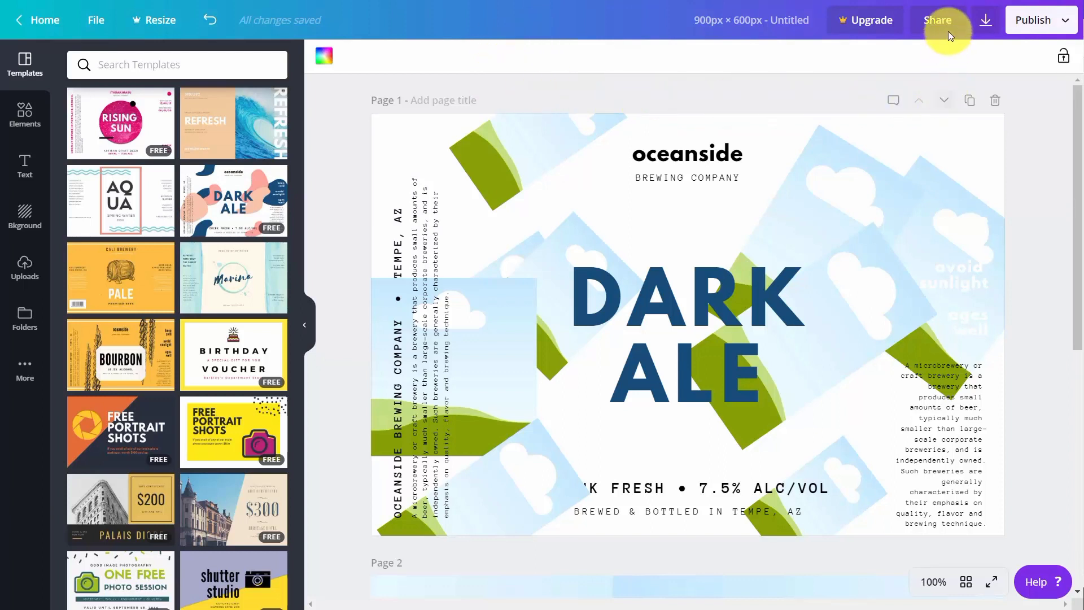
# Share the 900 × 600 px Dark Ale design with a team member with edit permission and send the invitation.
pyautogui.click(938, 20)
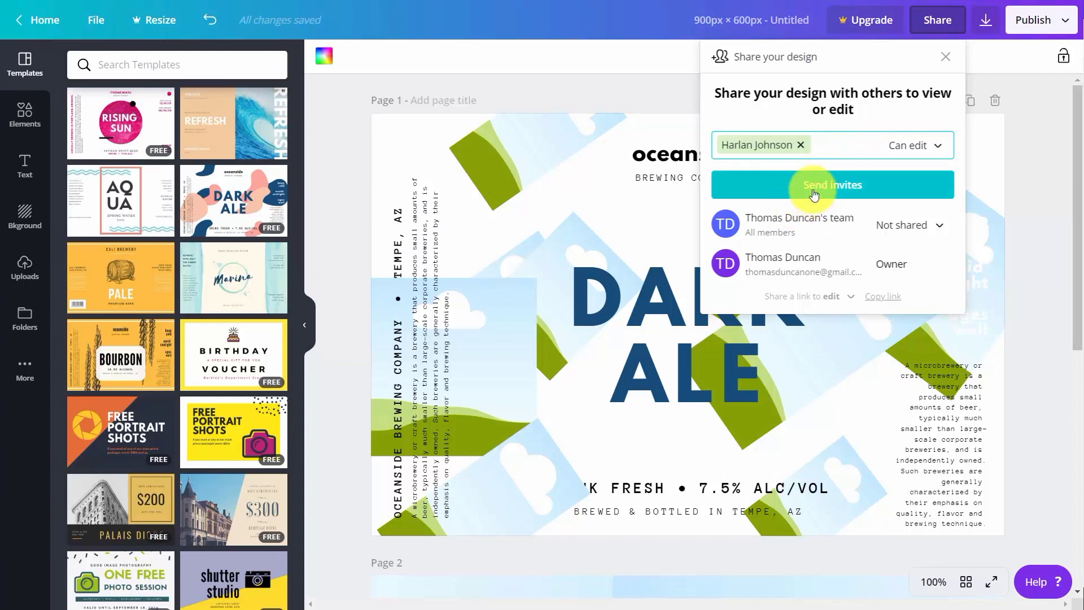
pyautogui.click(926, 147)
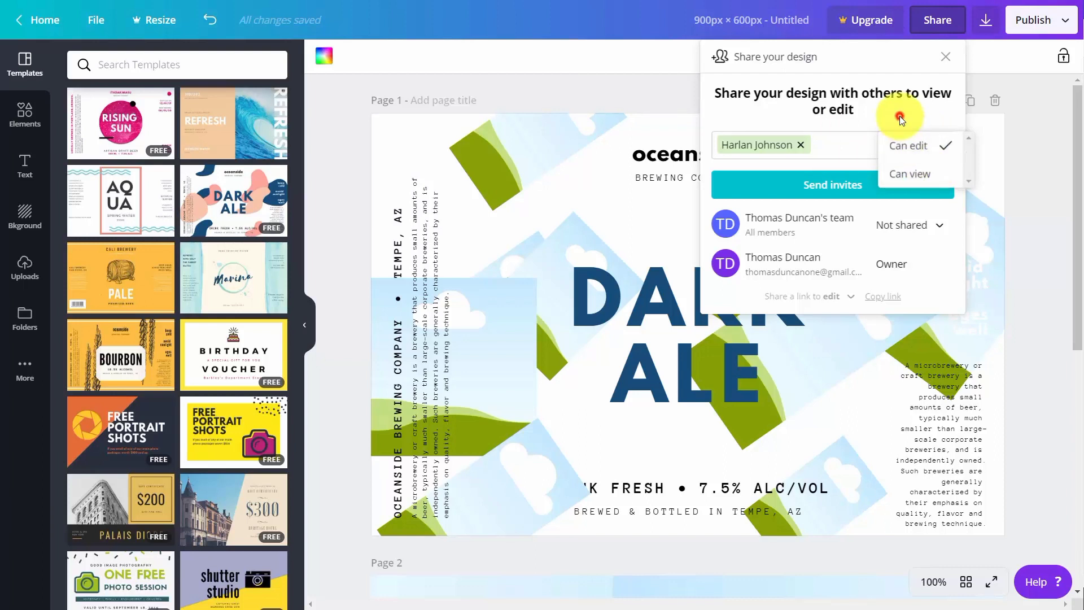
pyautogui.click(903, 145)
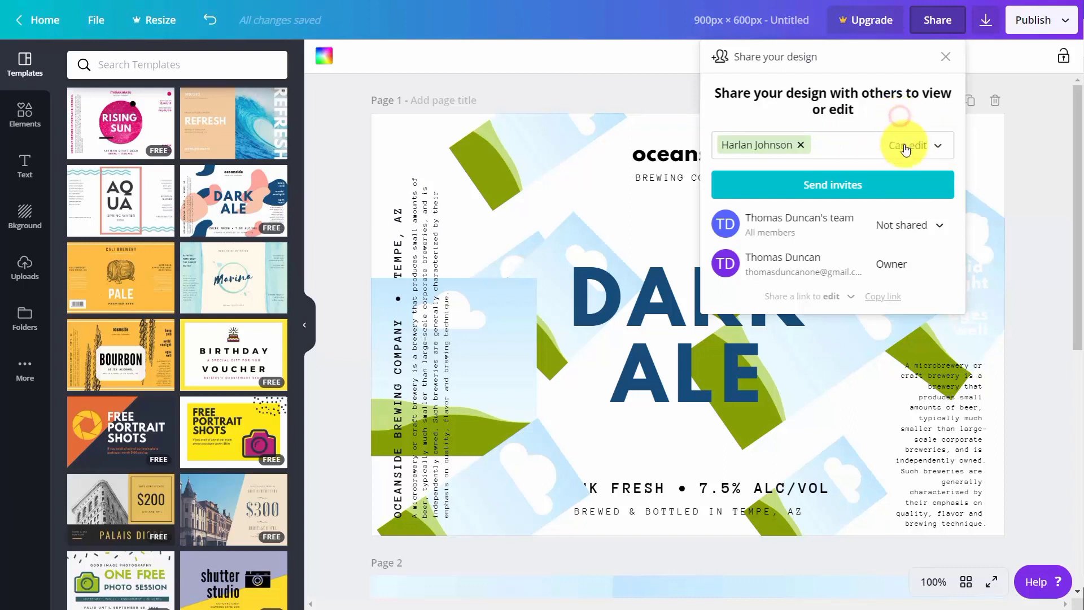
pyautogui.click(941, 224)
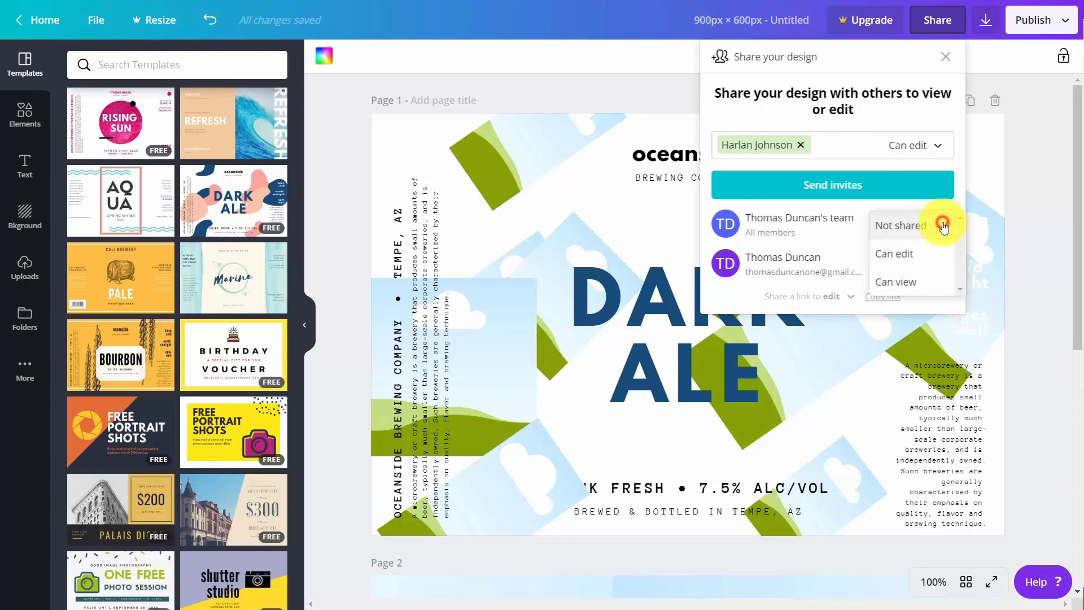
pyautogui.click(943, 226)
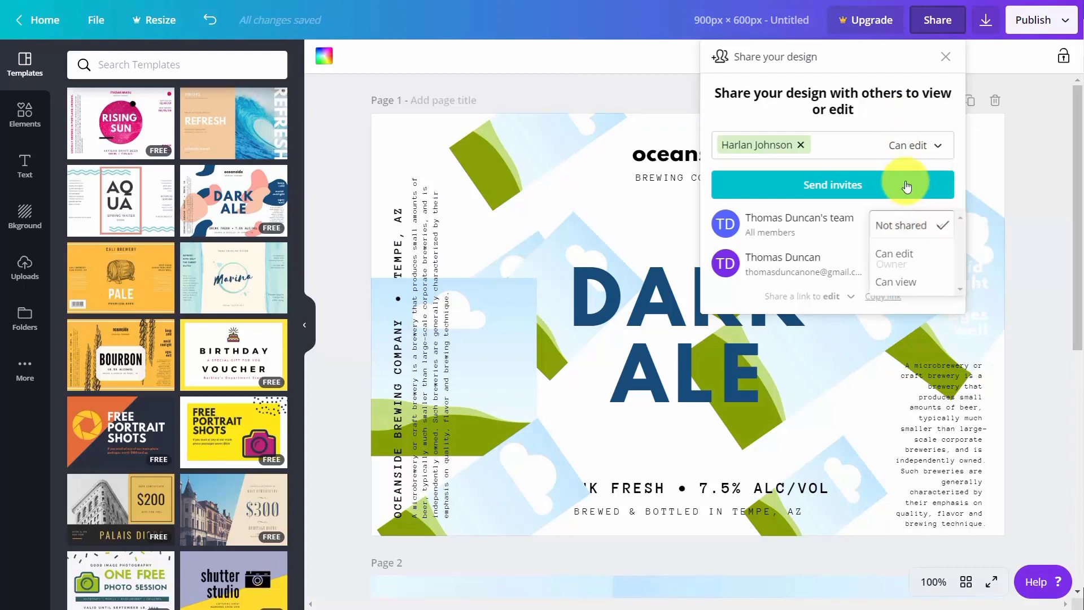
pyautogui.click(829, 186)
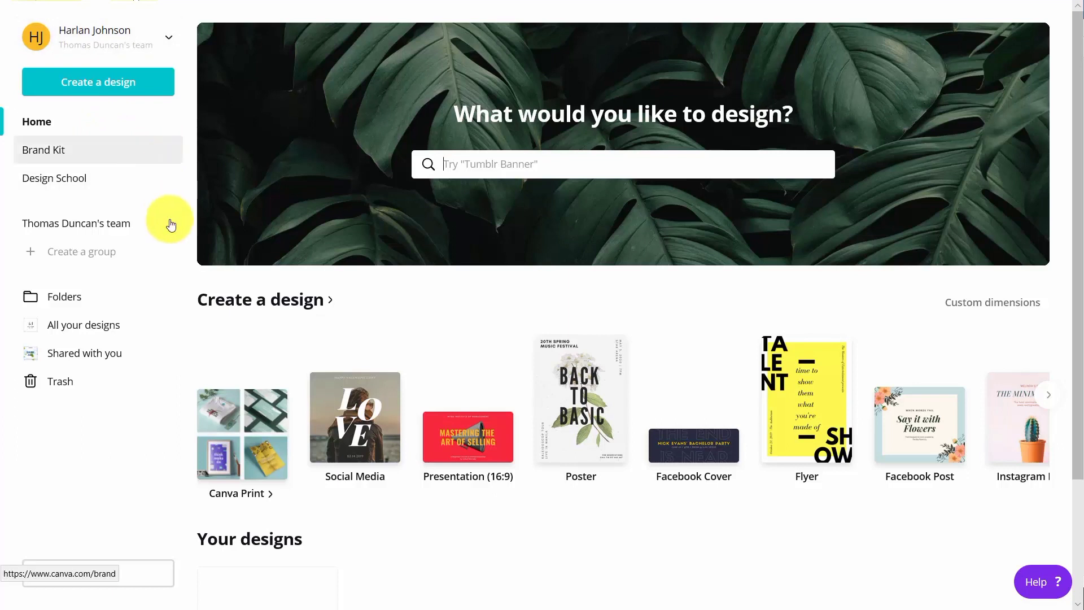
# From the invited member's account, open the Dark Ale design among the designs shared with them for editing.
pyautogui.click(85, 358)
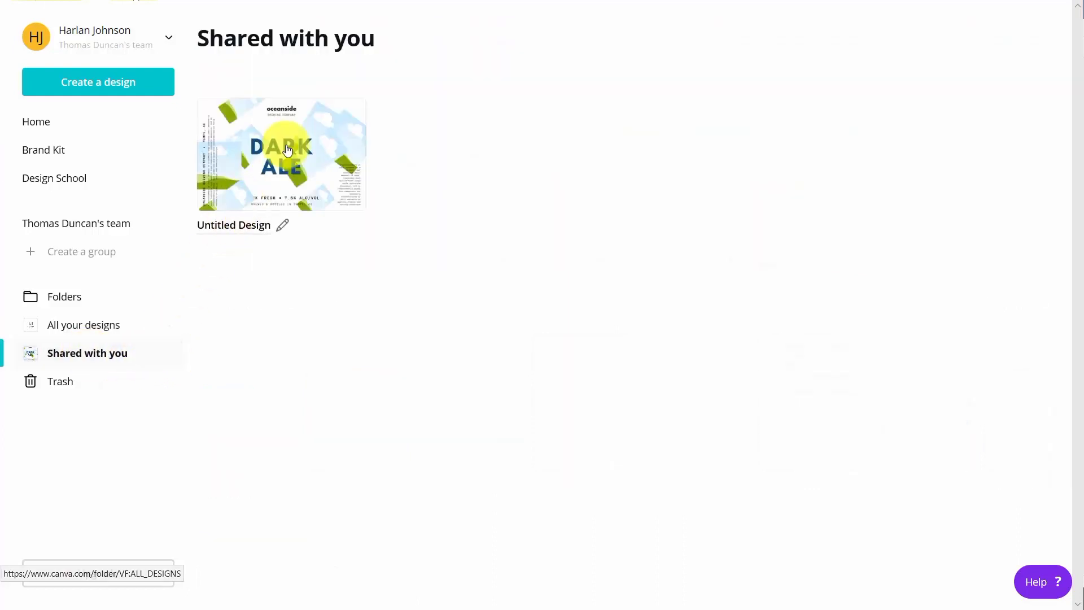
pyautogui.moveTo(288, 149)
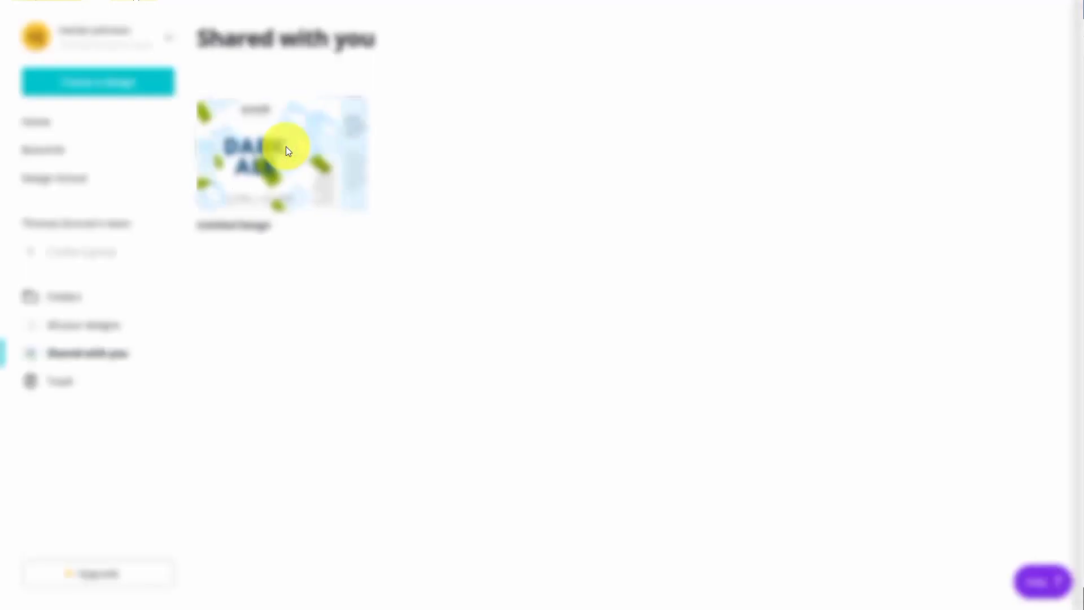
pyautogui.click(287, 151)
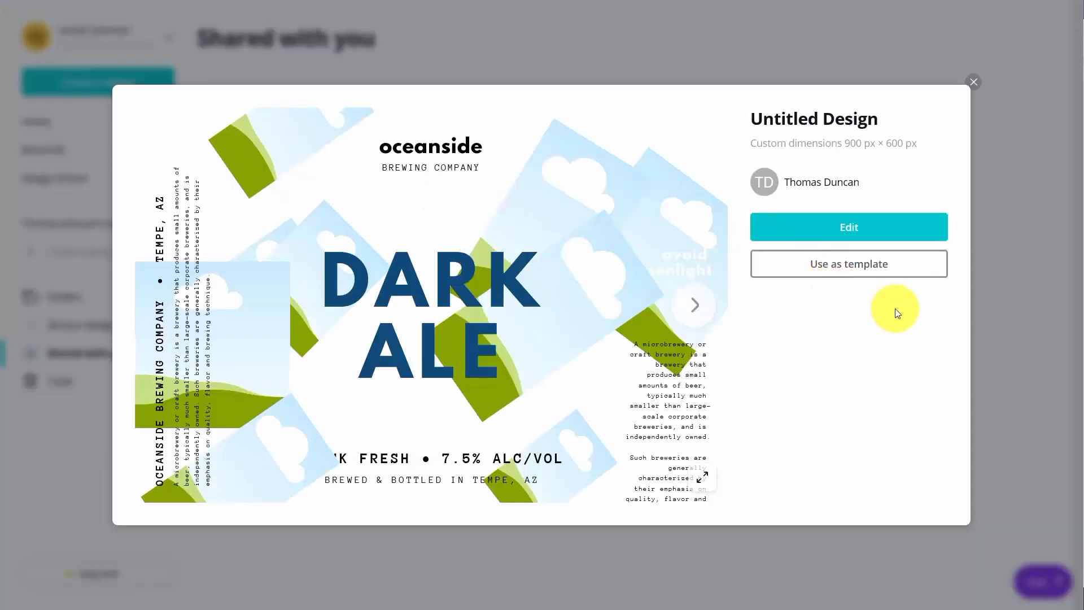
pyautogui.click(846, 227)
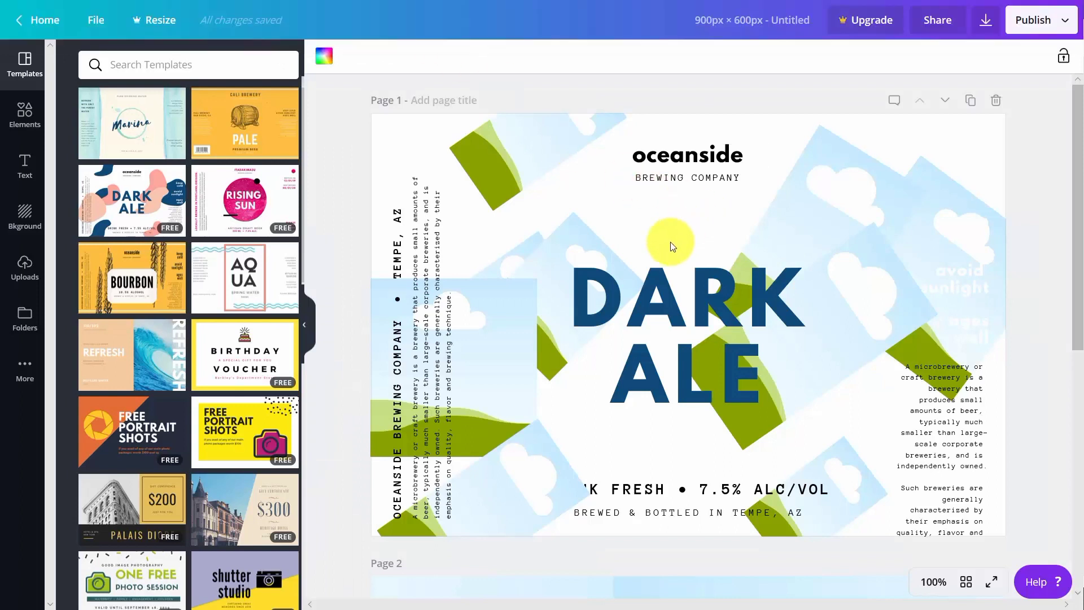
# Replace the DARK ALE heading with "Duke Video" and look through the design's publishing options.
pyautogui.click(666, 311)
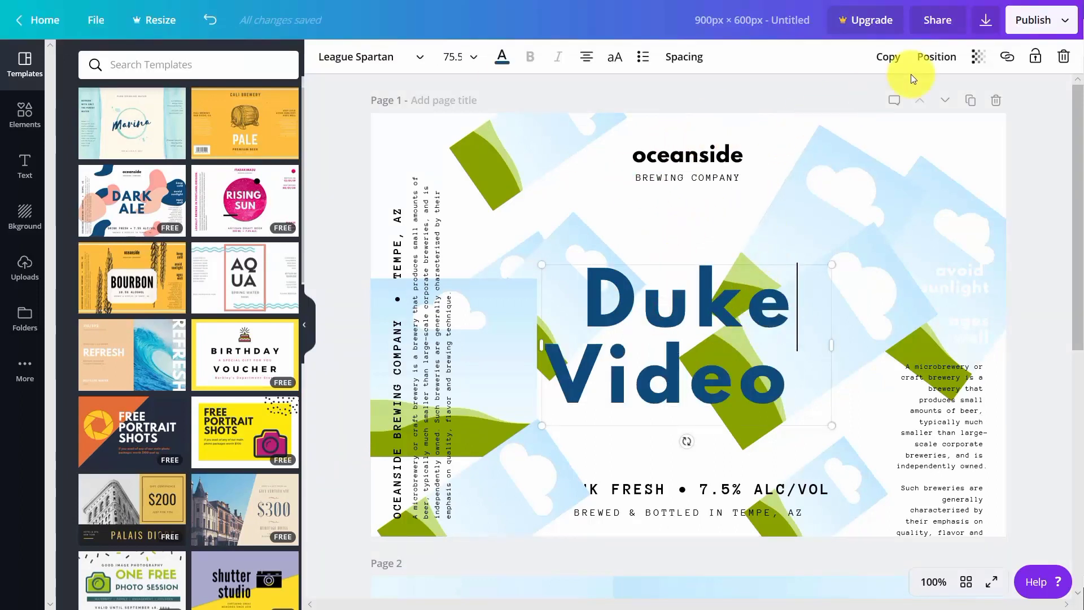
pyautogui.click(1063, 21)
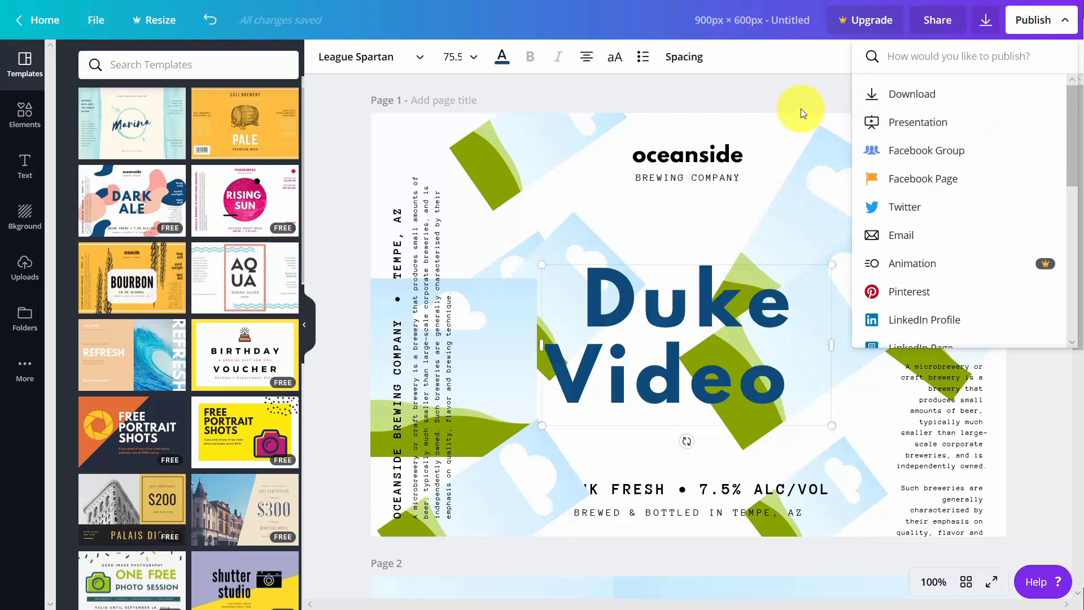
pyautogui.click(805, 87)
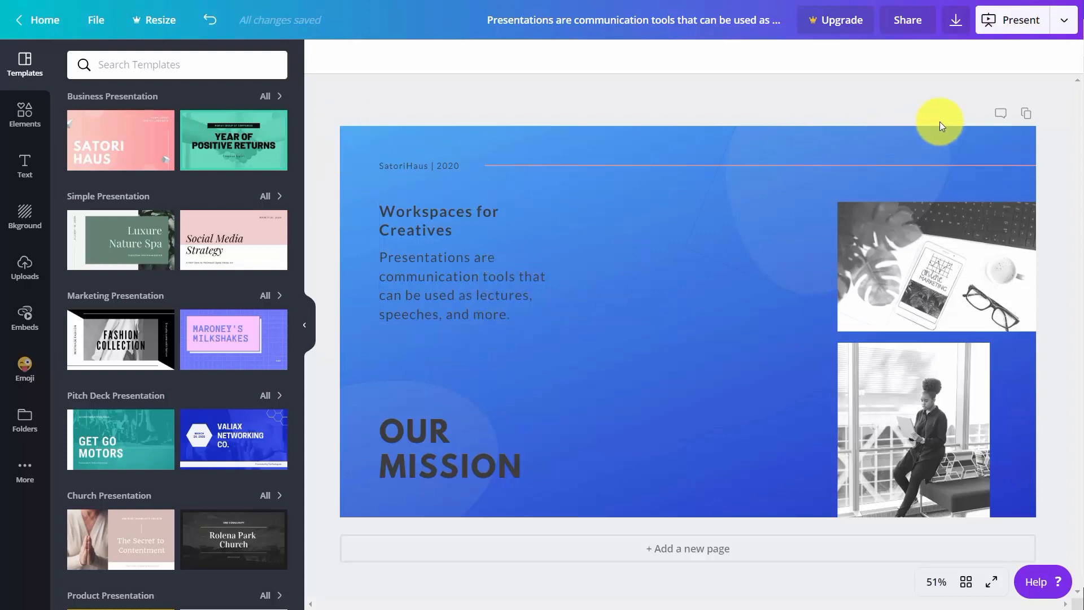
# Download the Our Mission presentation as a PNG, view the saved image and return to the editor.
pyautogui.click(955, 21)
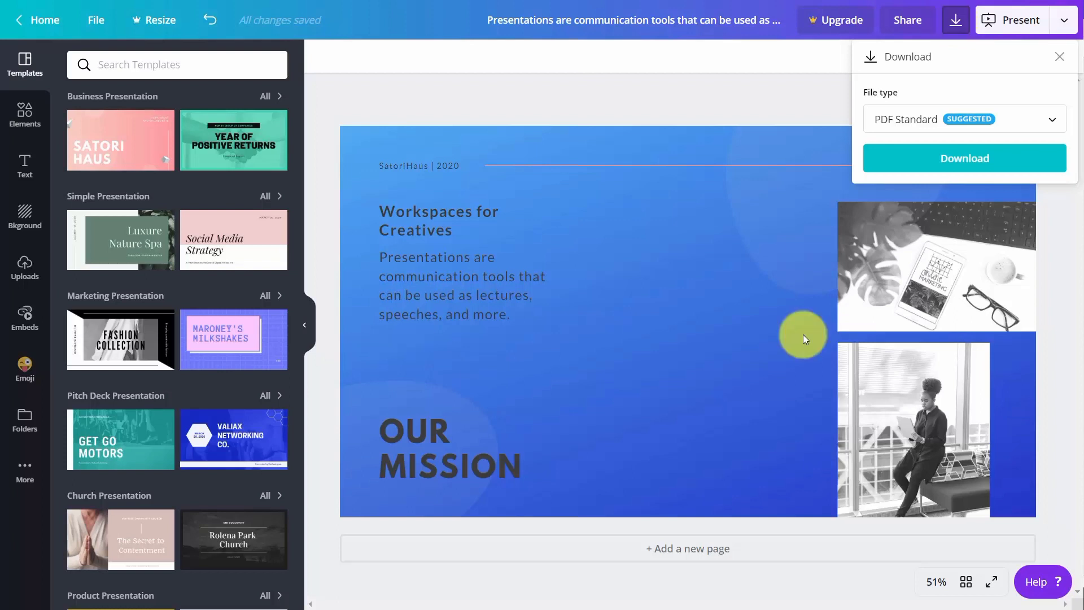
pyautogui.click(1021, 118)
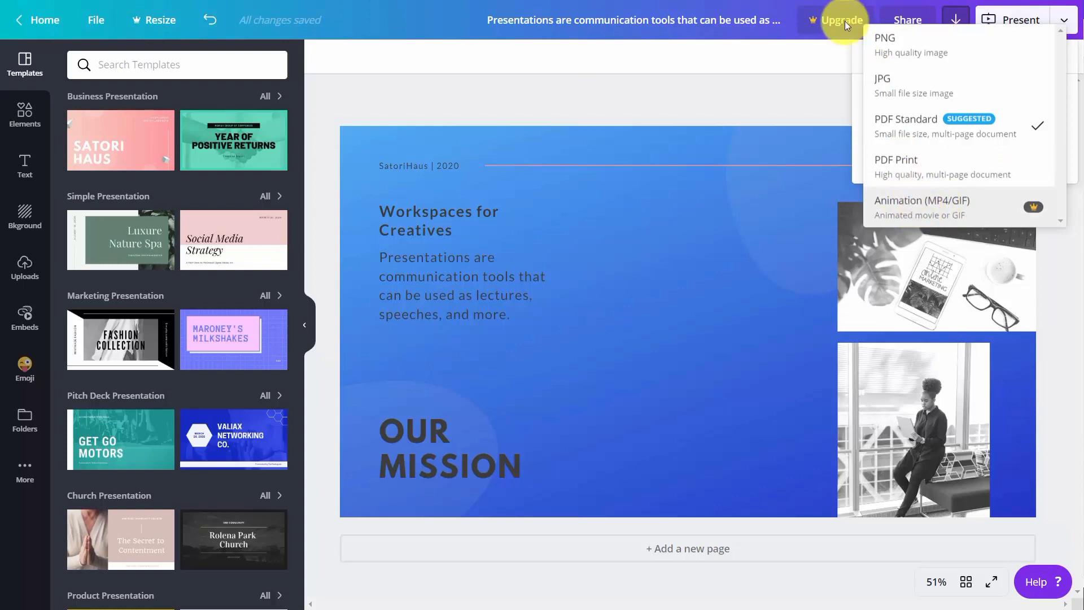
pyautogui.click(890, 48)
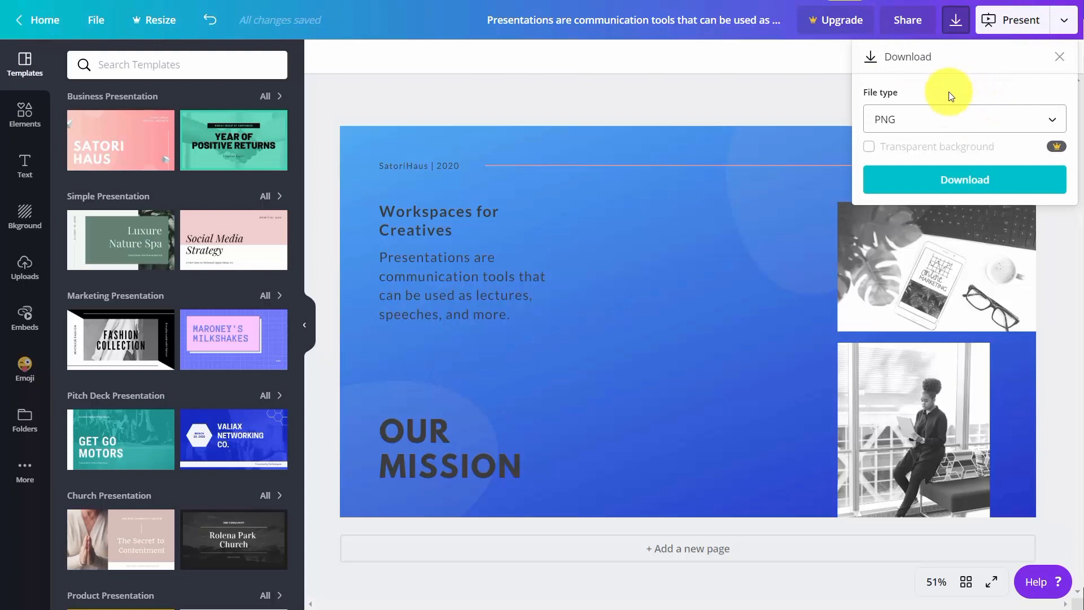
pyautogui.click(950, 184)
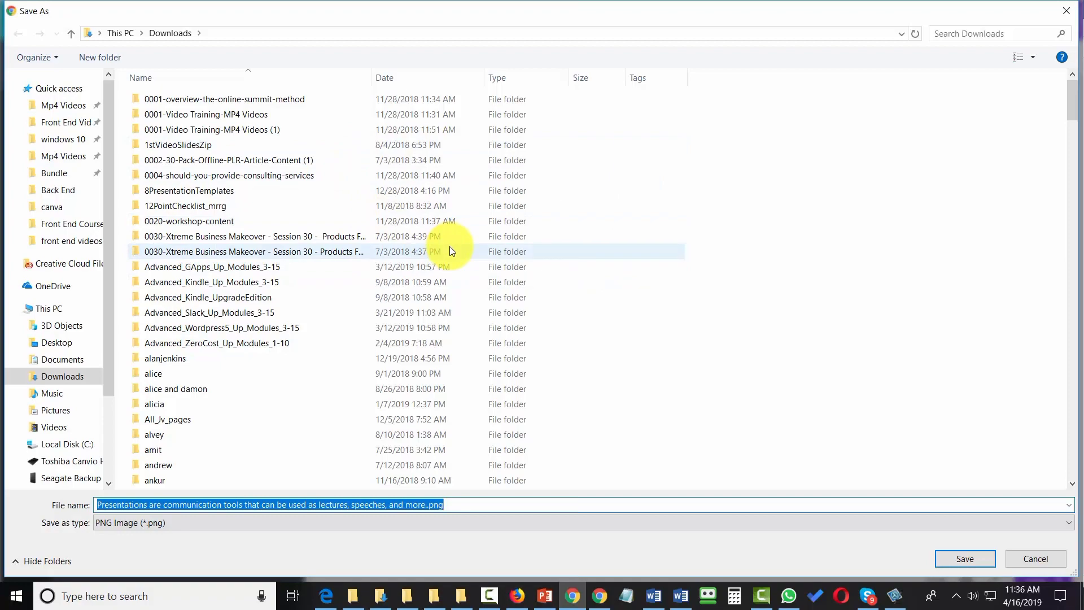
pyautogui.press('Return')
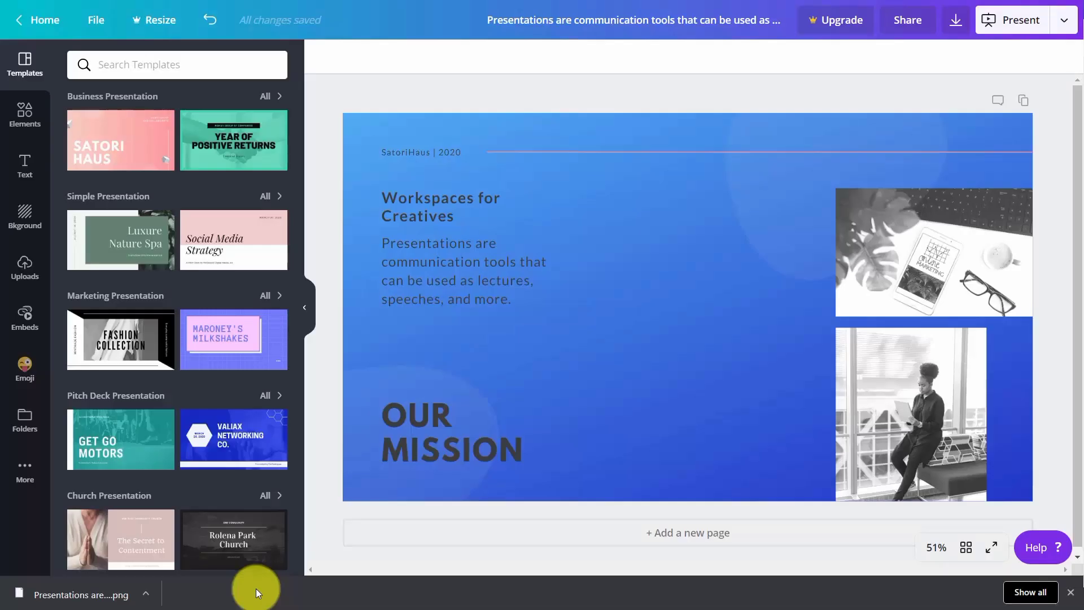
pyautogui.click(73, 597)
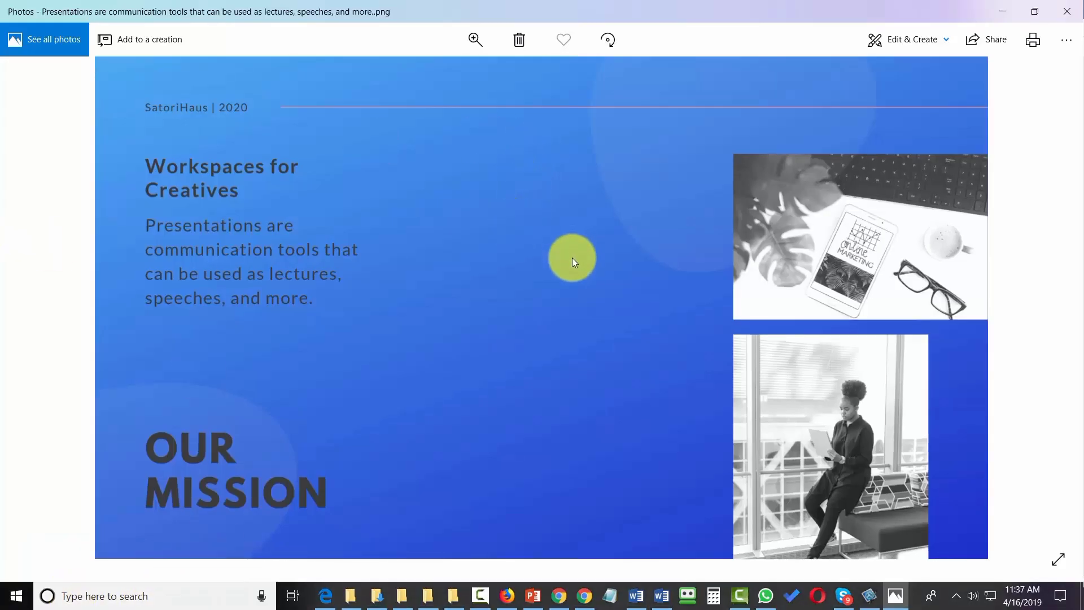
pyautogui.hotkey('alt', 'Tab')
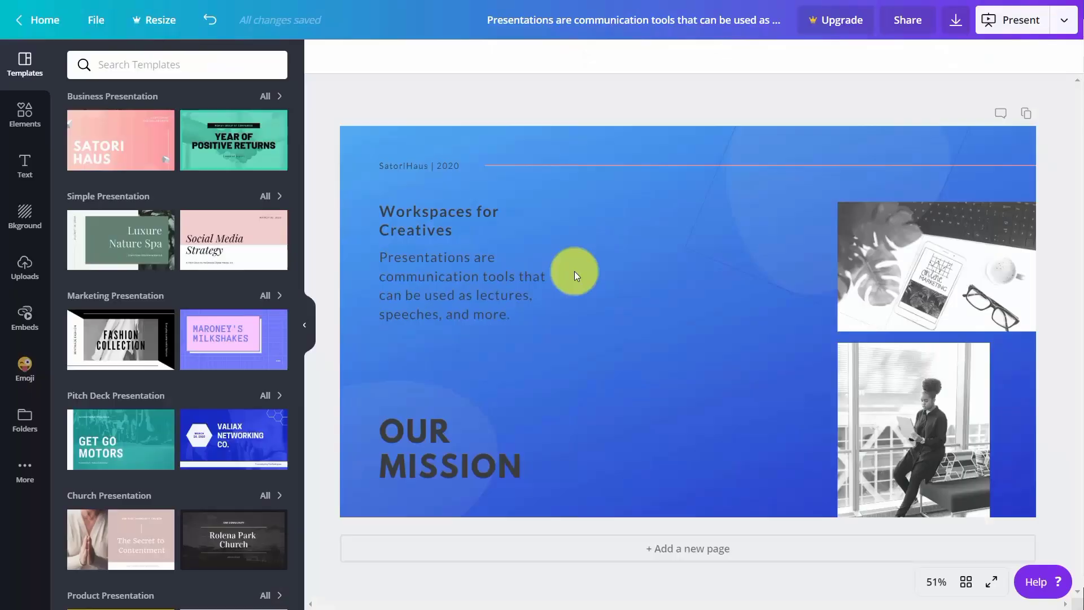
# Download the presentation as PDF Standard into the "images downloaded" folder and view the saved file.
pyautogui.click(954, 23)
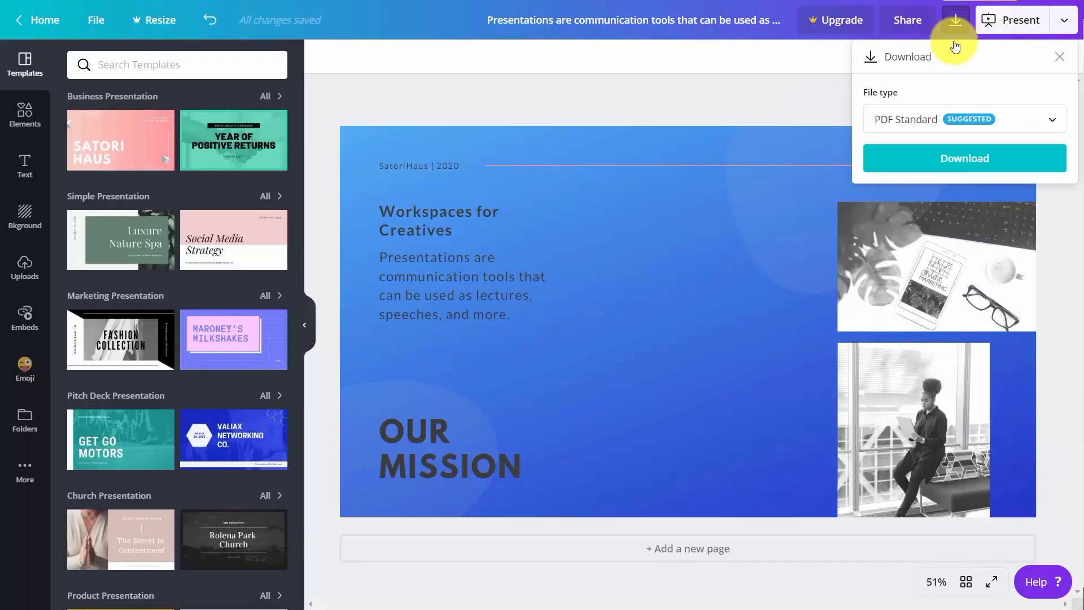
pyautogui.click(964, 163)
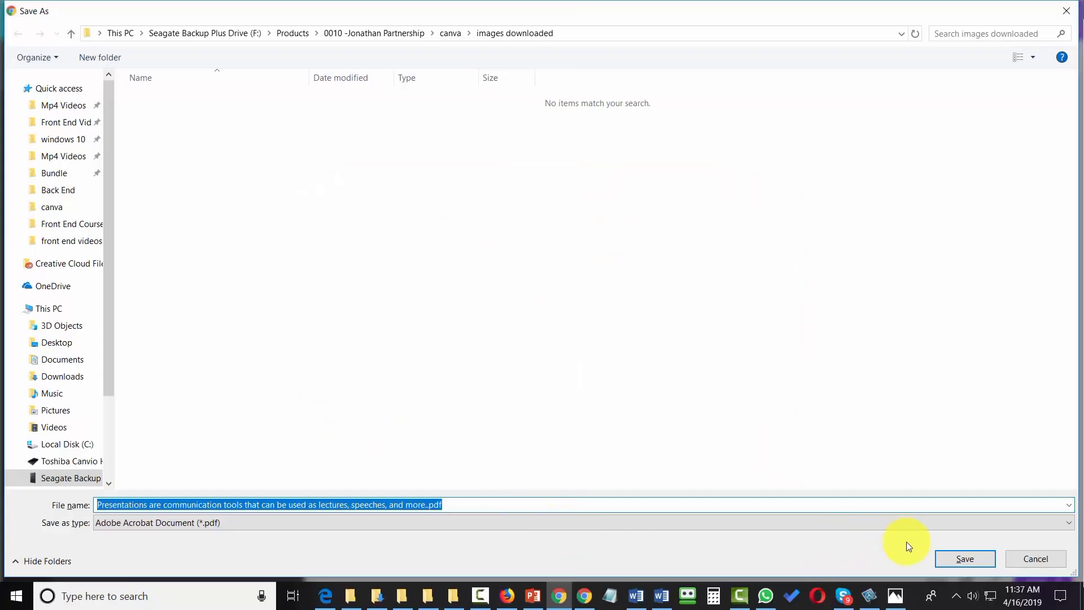
pyautogui.click(944, 553)
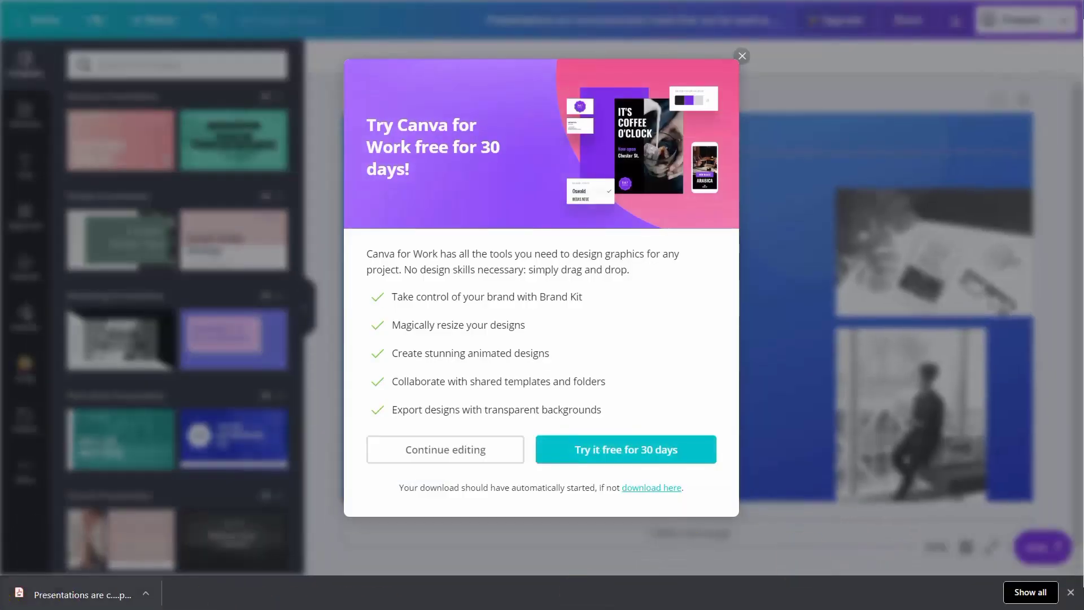
pyautogui.click(102, 603)
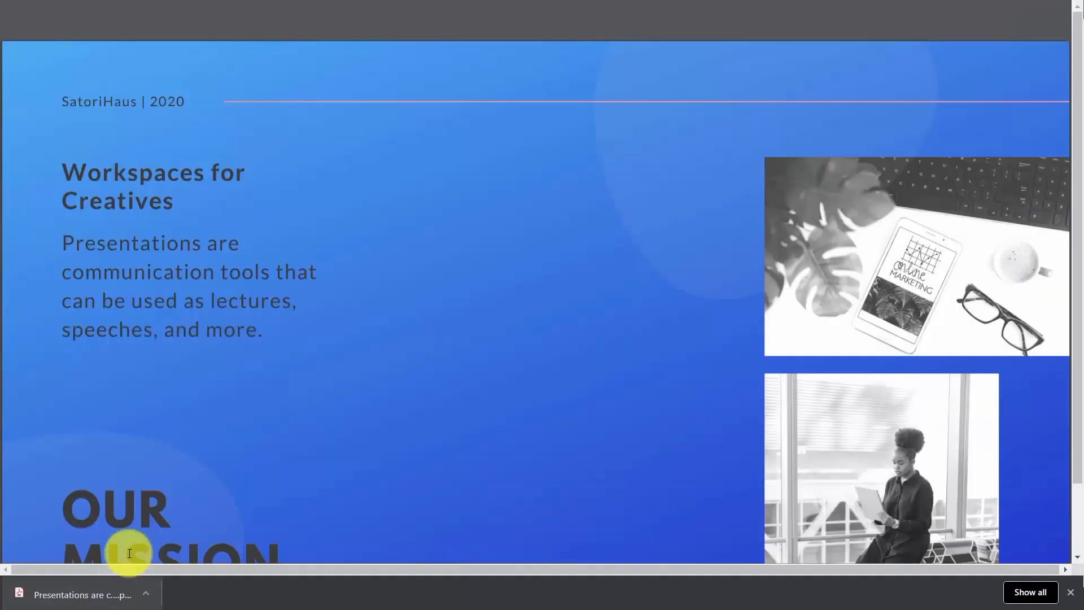
pyautogui.moveTo(430, 19)
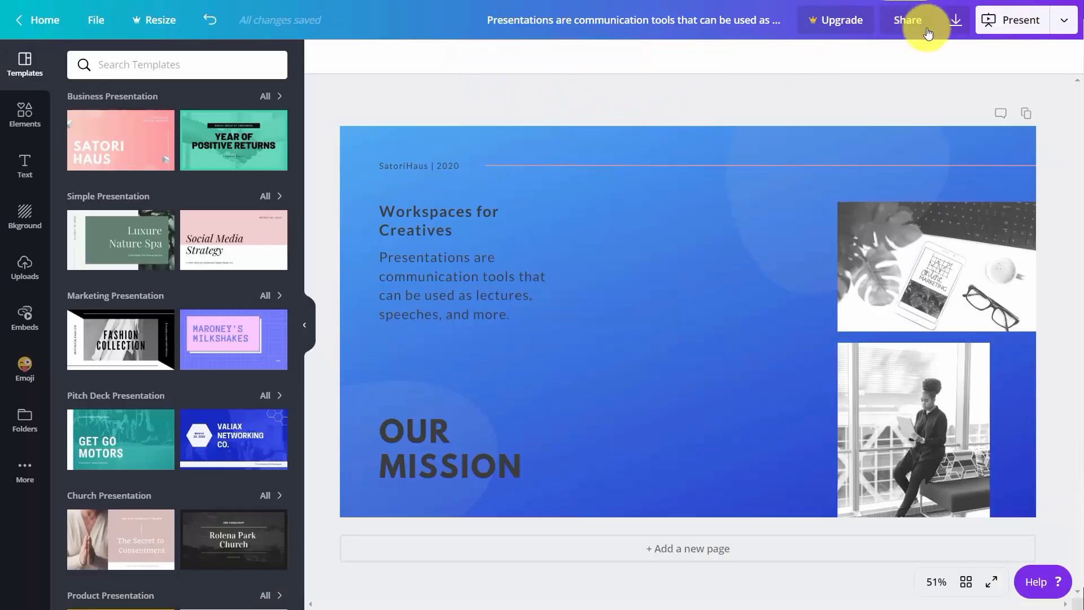
# Download the presentation as PDF Print without crop marks and bleed, and open the downloaded file.
pyautogui.click(952, 22)
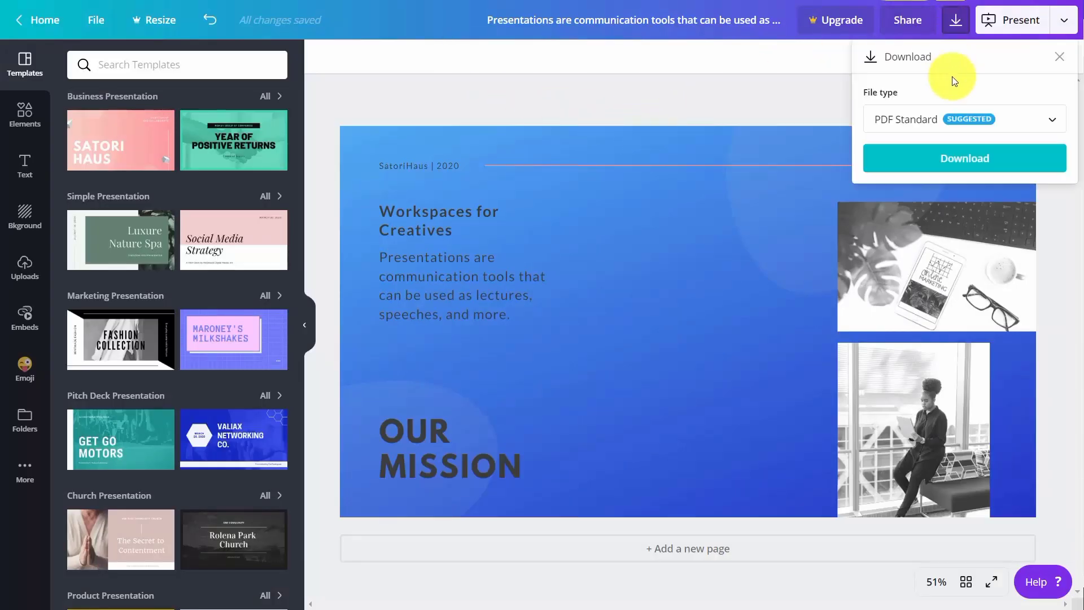
pyautogui.click(955, 116)
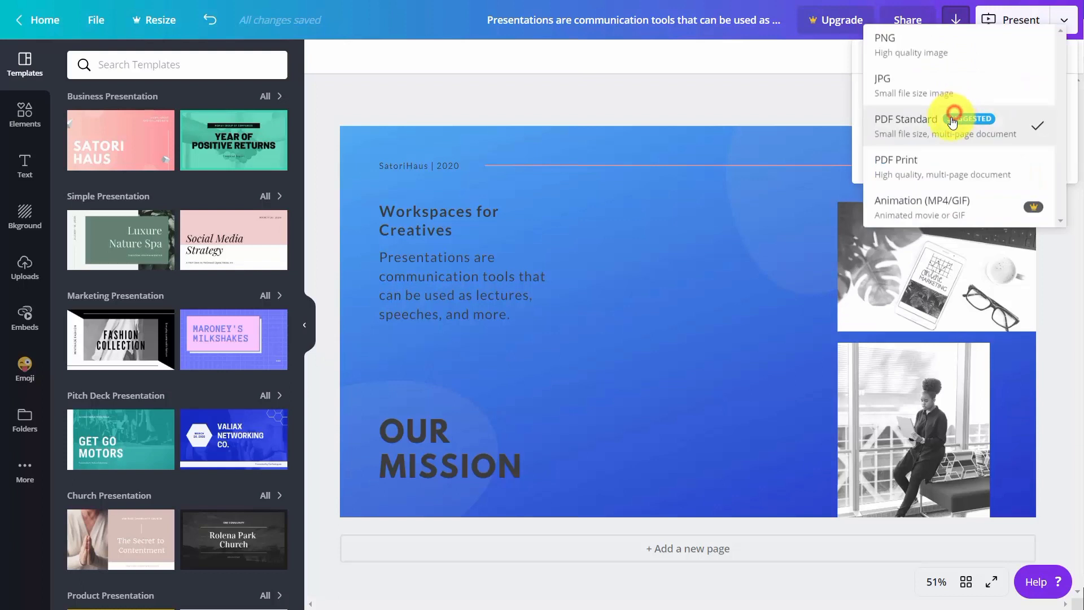
pyautogui.click(929, 165)
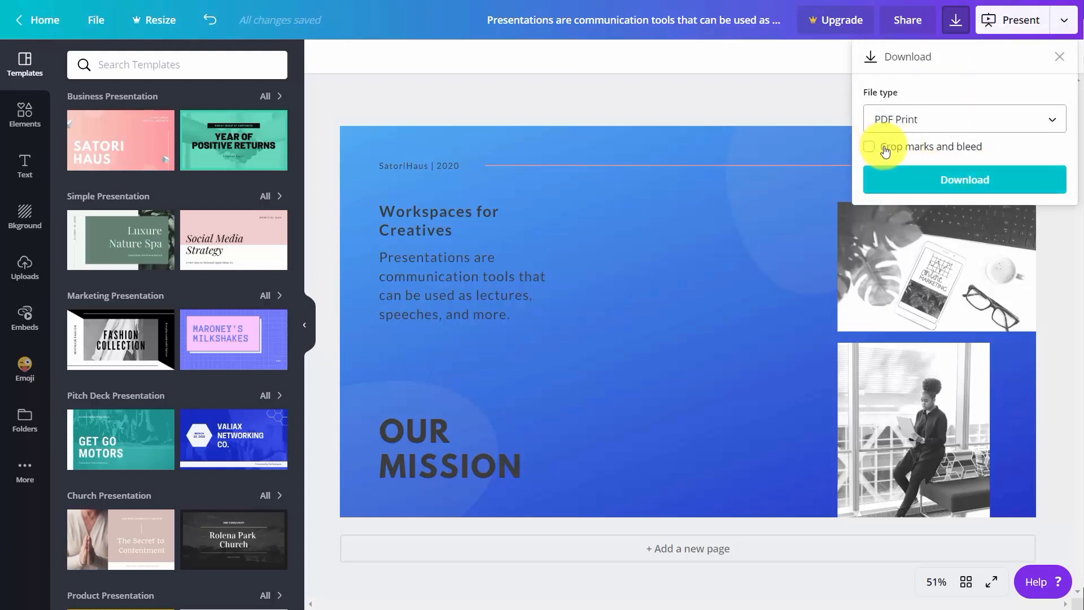
pyautogui.click(946, 182)
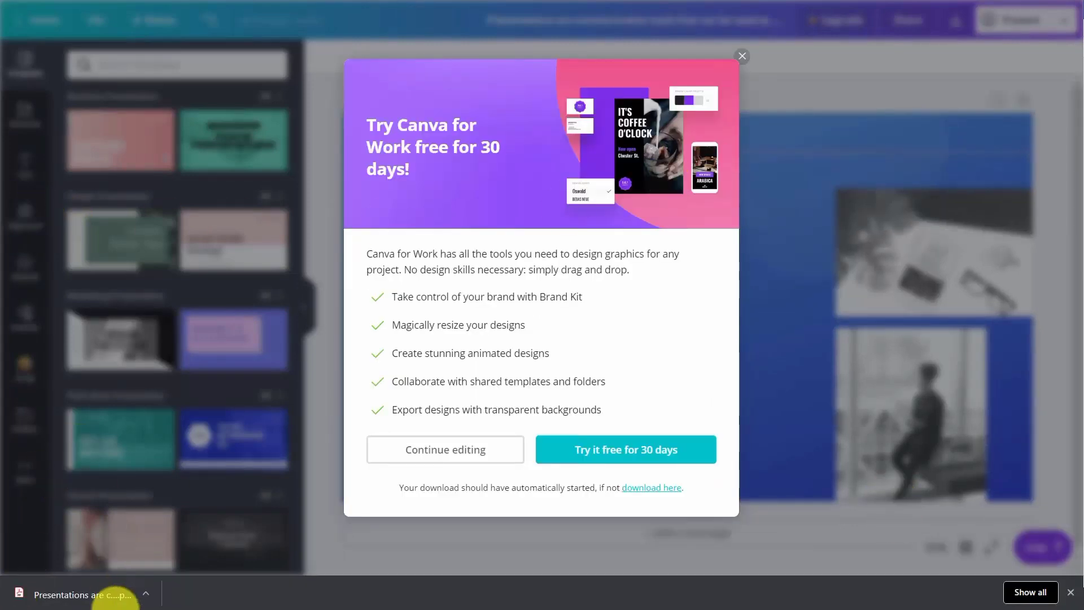
pyautogui.click(106, 598)
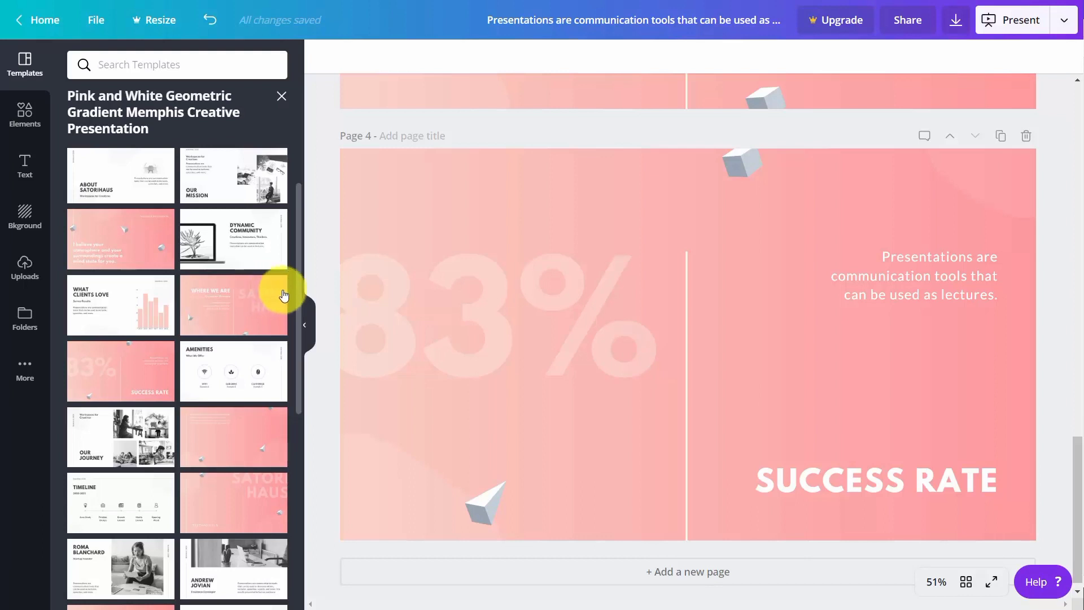
# Preview the Scrolling and Classic navigation web styles for publishing the presentation as a website, then open it in the Standard style.
pyautogui.click(1062, 21)
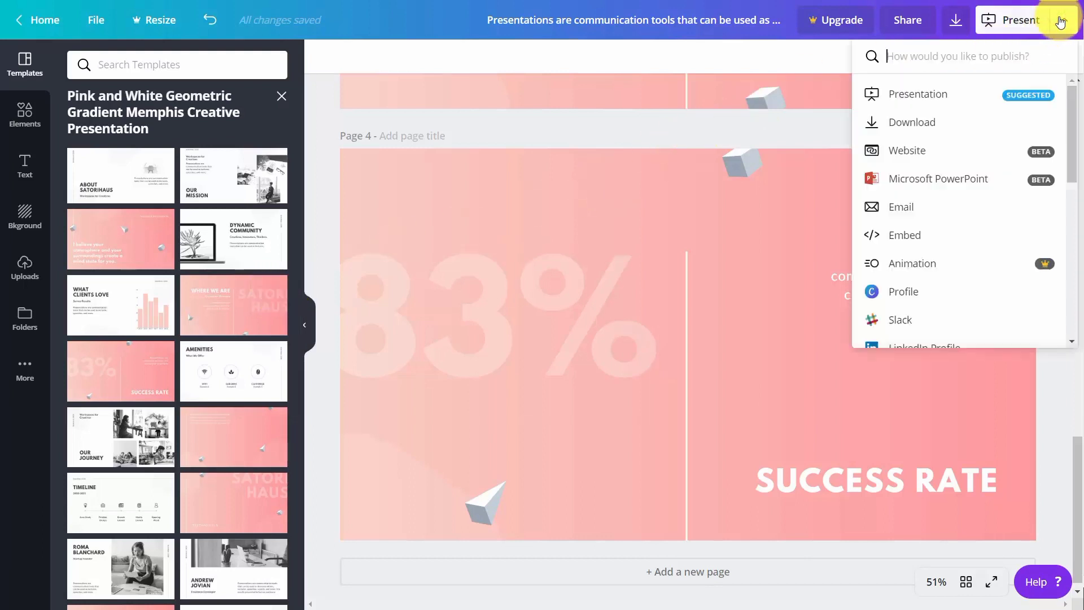
pyautogui.click(913, 159)
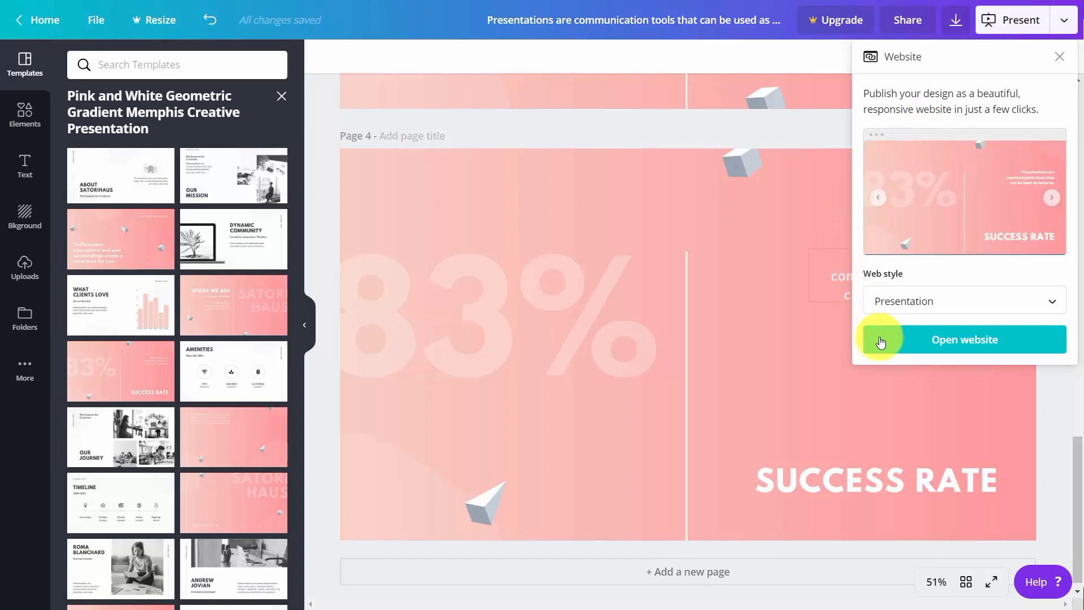
pyautogui.click(907, 295)
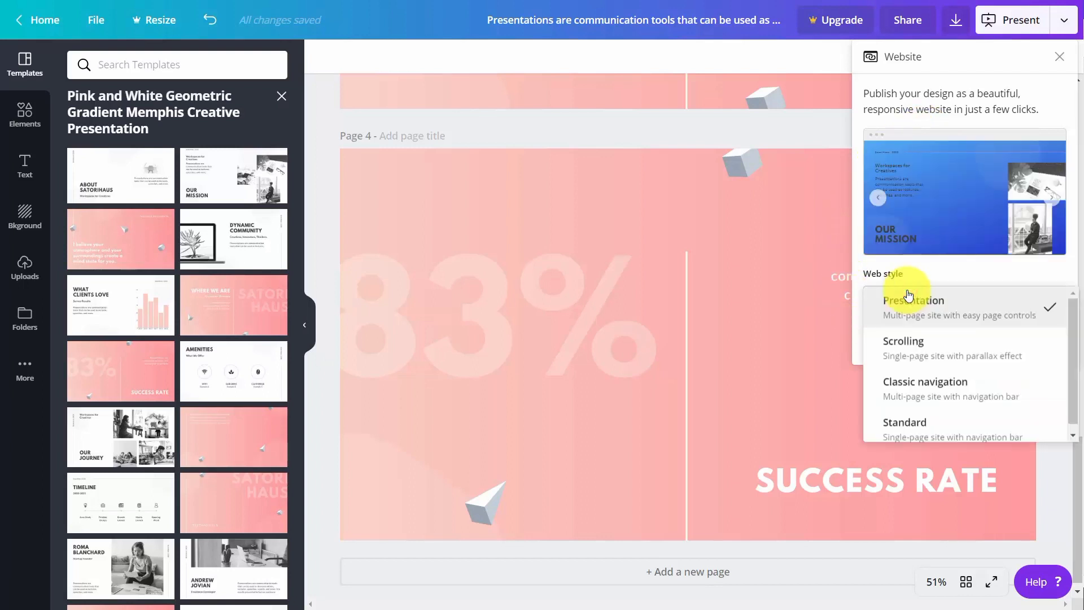
pyautogui.click(923, 342)
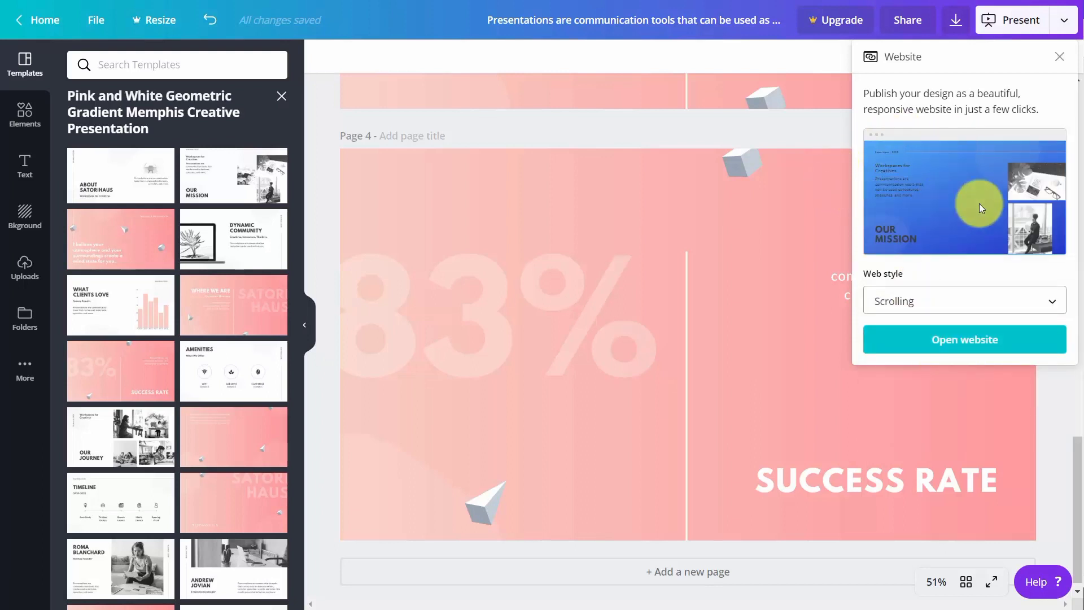
pyautogui.click(967, 298)
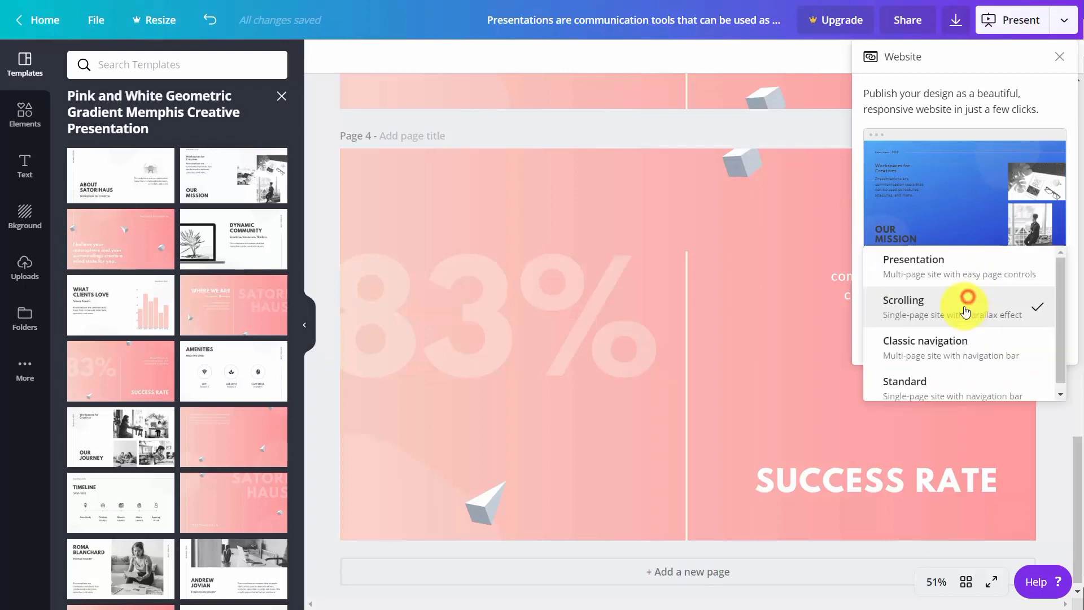
pyautogui.click(963, 343)
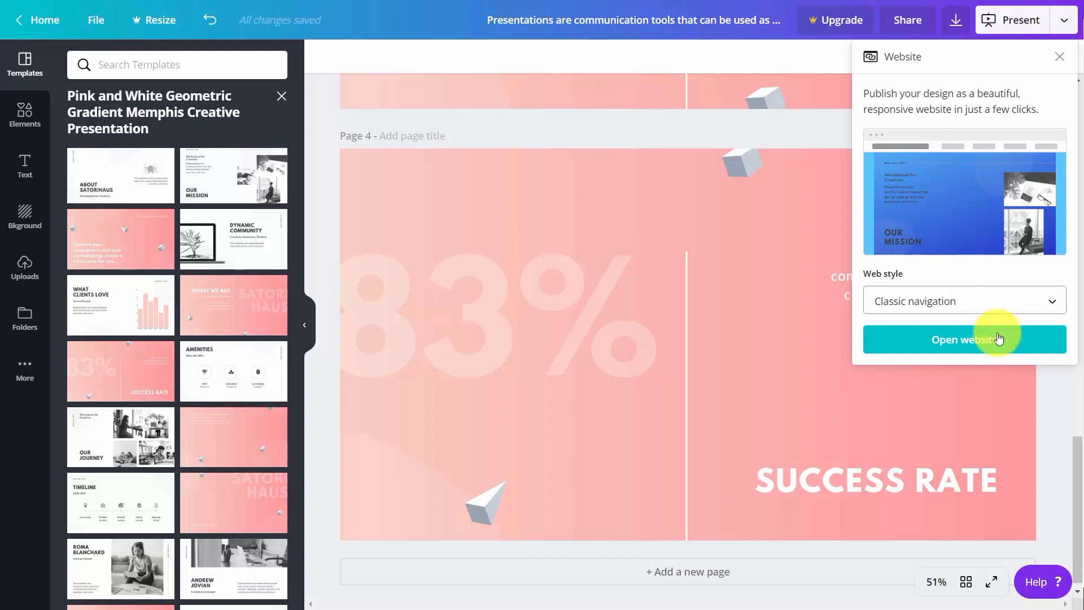
pyautogui.click(987, 311)
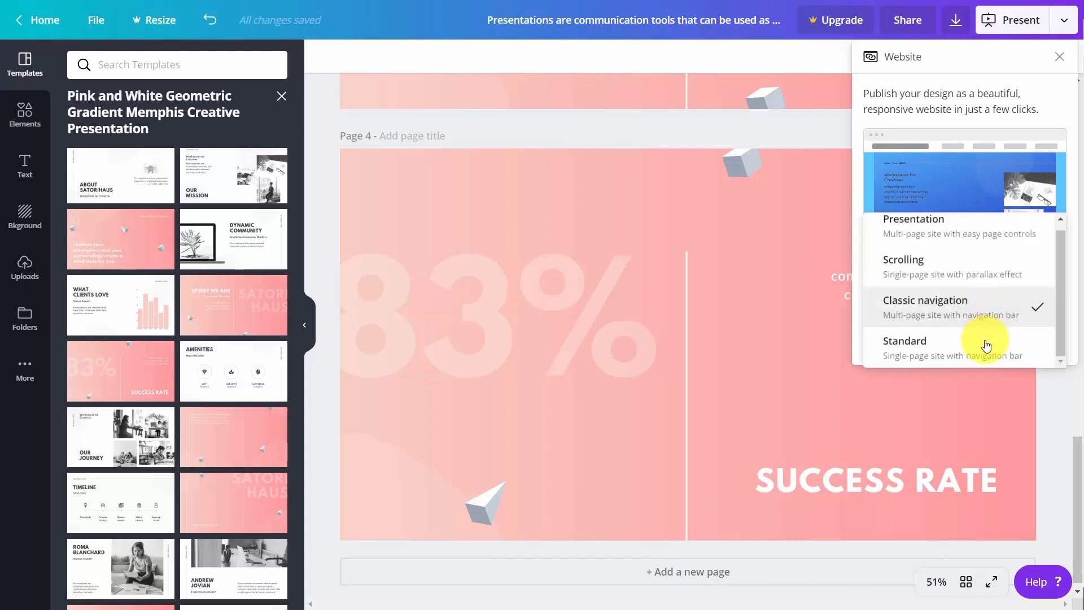
pyautogui.click(985, 344)
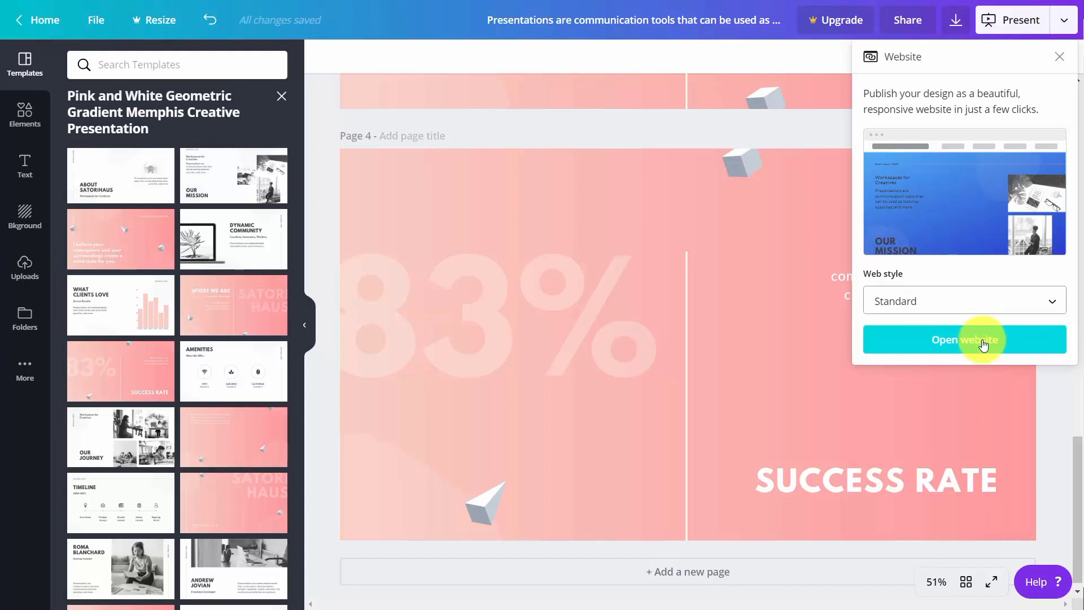
pyautogui.click(953, 344)
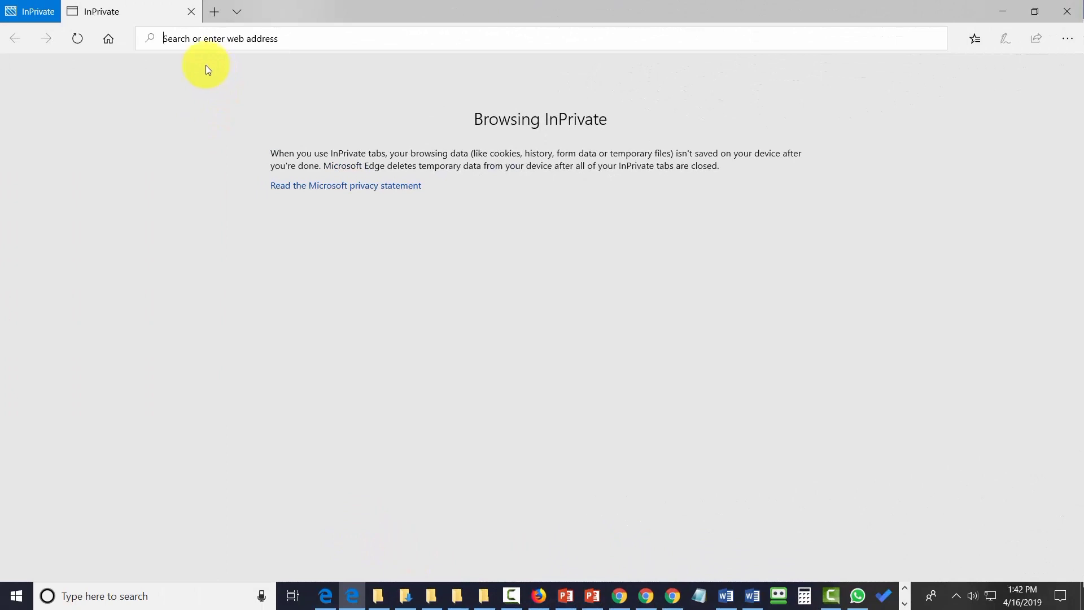
# Load the published website's link in a Microsoft Edge InPrivate window to view it without being signed in.
pyautogui.click(193, 40)
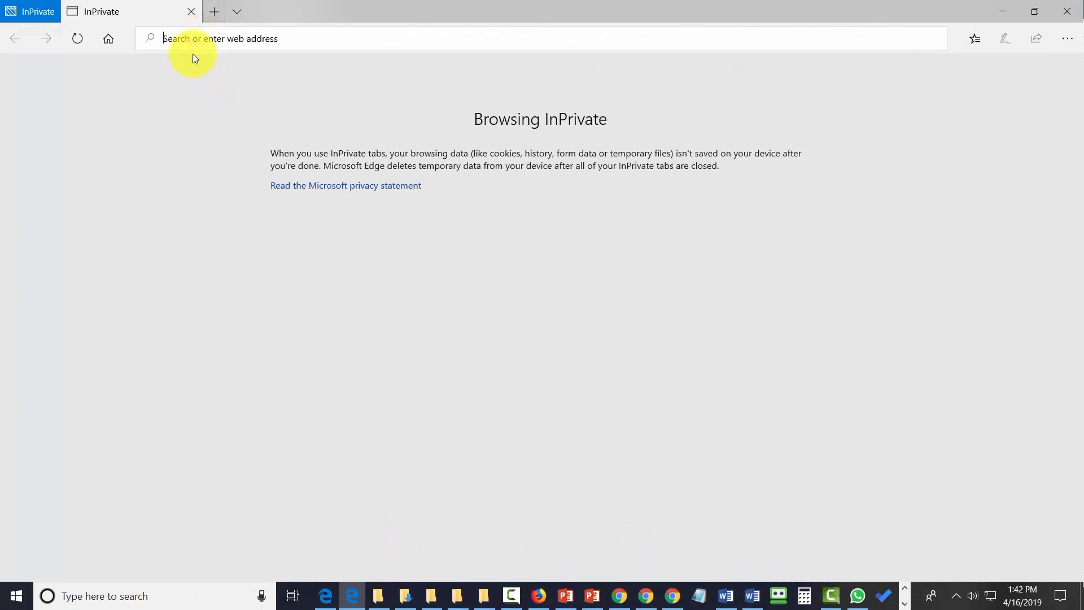
pyautogui.write('https://www.canva.com/design/DADXTdP3Xes/W0hUv48yNFbHdbFqHLbvIw/view?website#4')
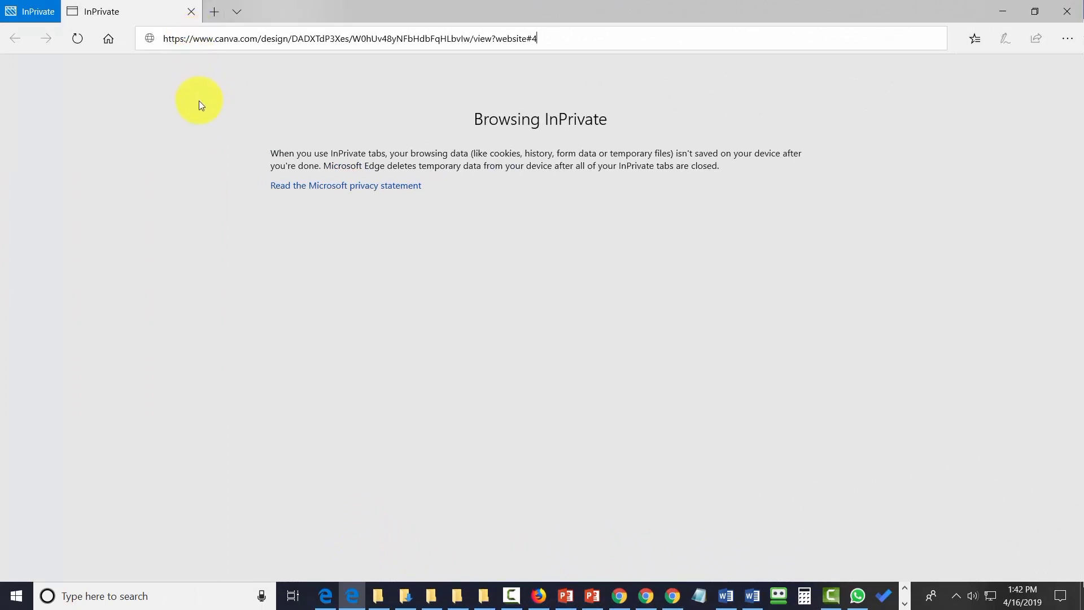
pyautogui.press('Return')
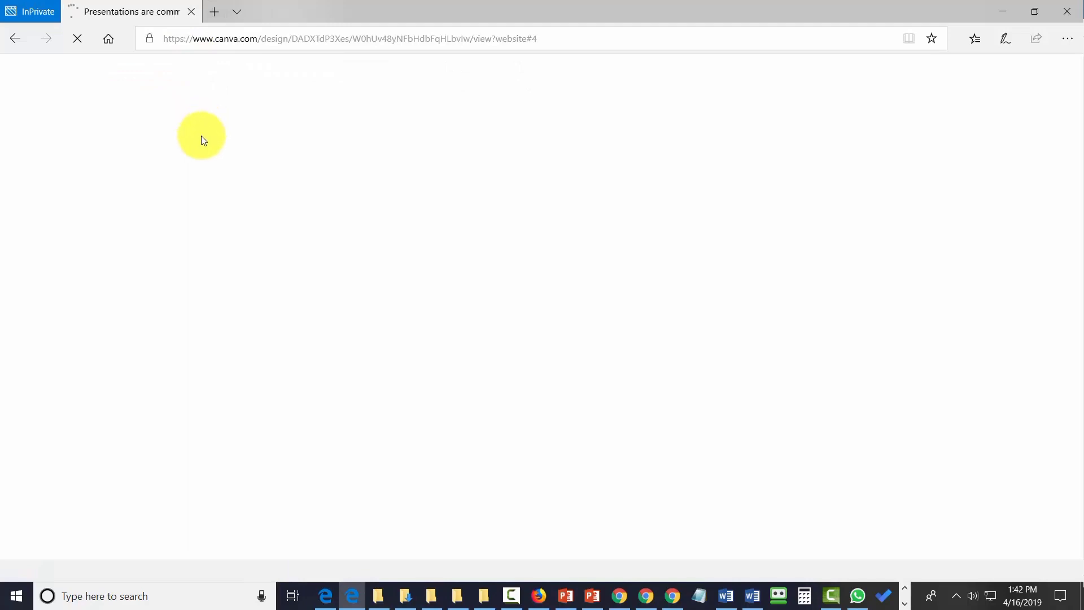
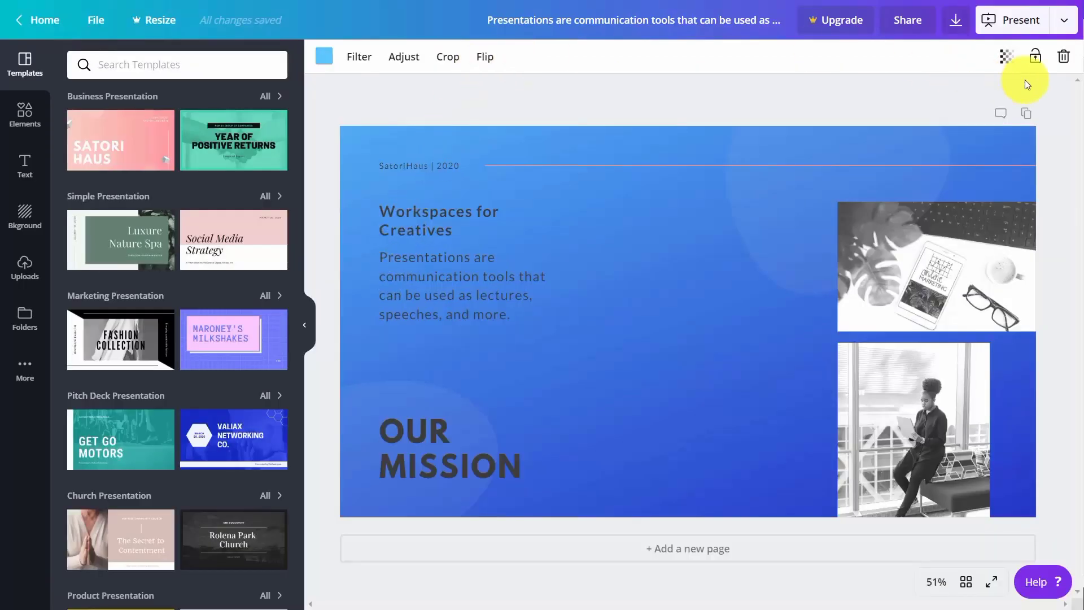
# Choose Pinterest as the publishing destination for the Our Mission presentation and authorize the account connection.
pyautogui.click(1066, 21)
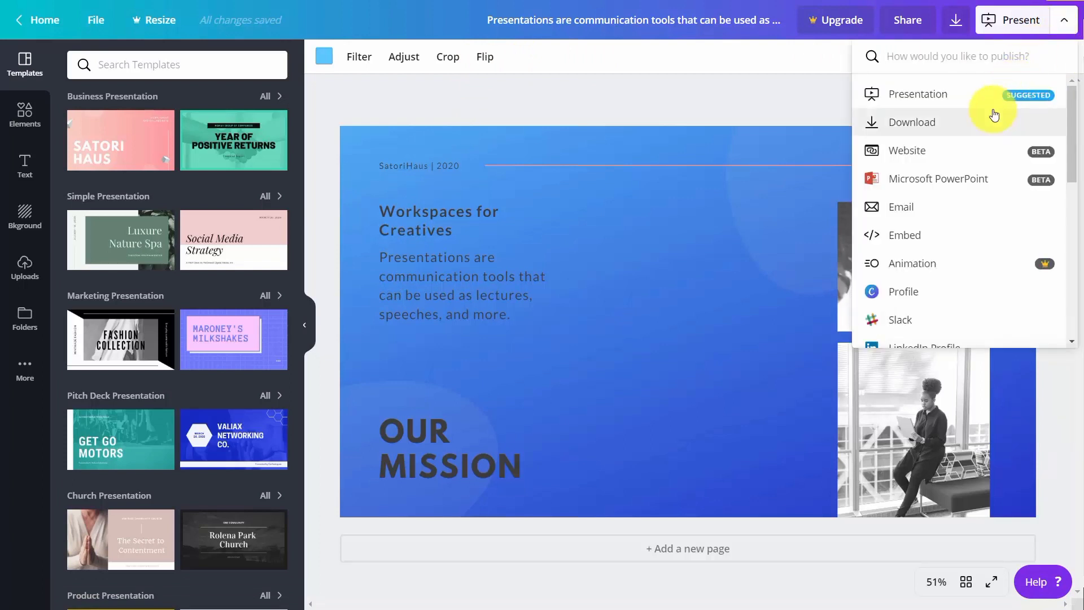
pyautogui.scroll(-4, 994, 115)
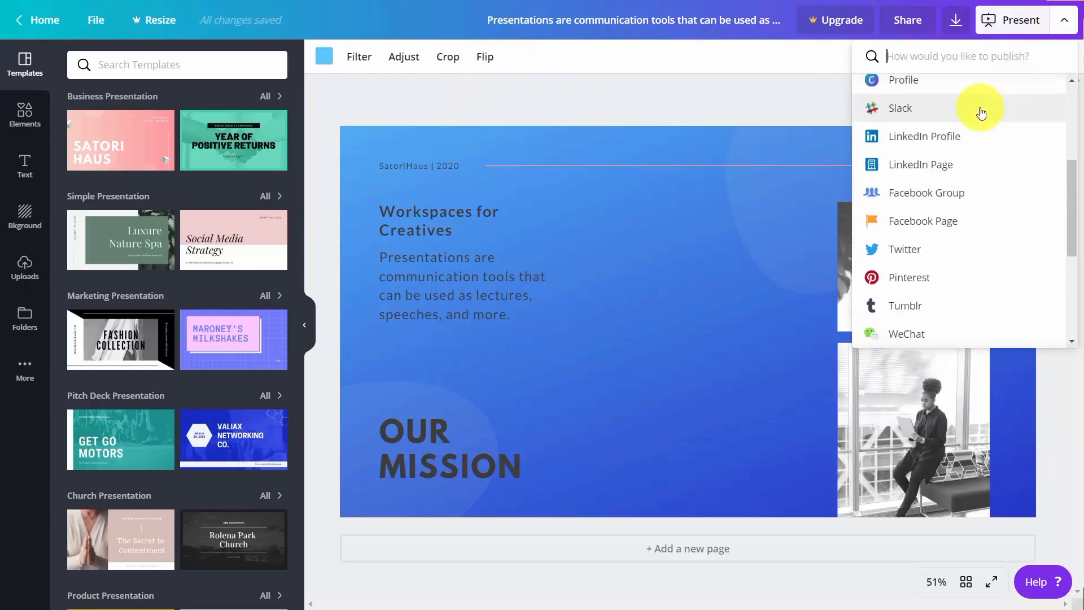
pyautogui.click(898, 279)
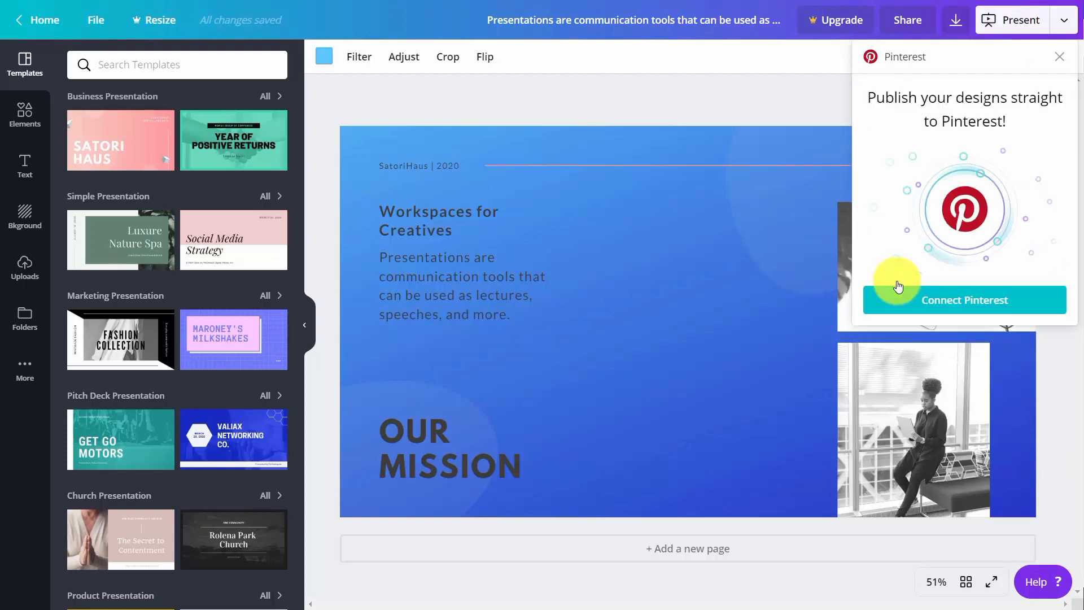
pyautogui.click(945, 305)
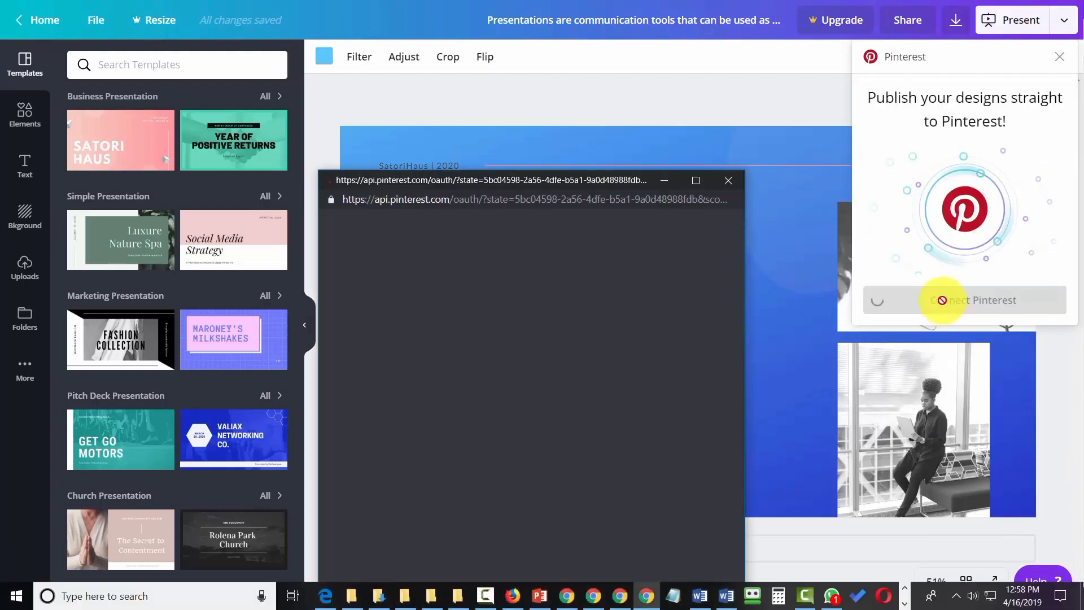
pyautogui.click(525, 456)
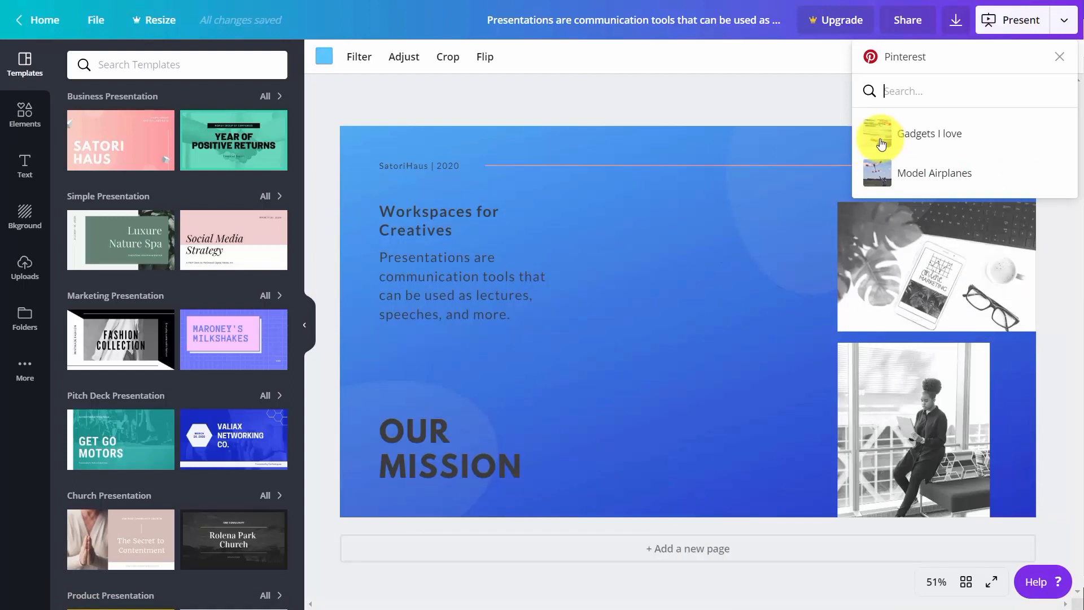
# Publish the design to the Model Airplanes board with the description "Workplace for Creatives" and open the resulting pin.
pyautogui.click(879, 177)
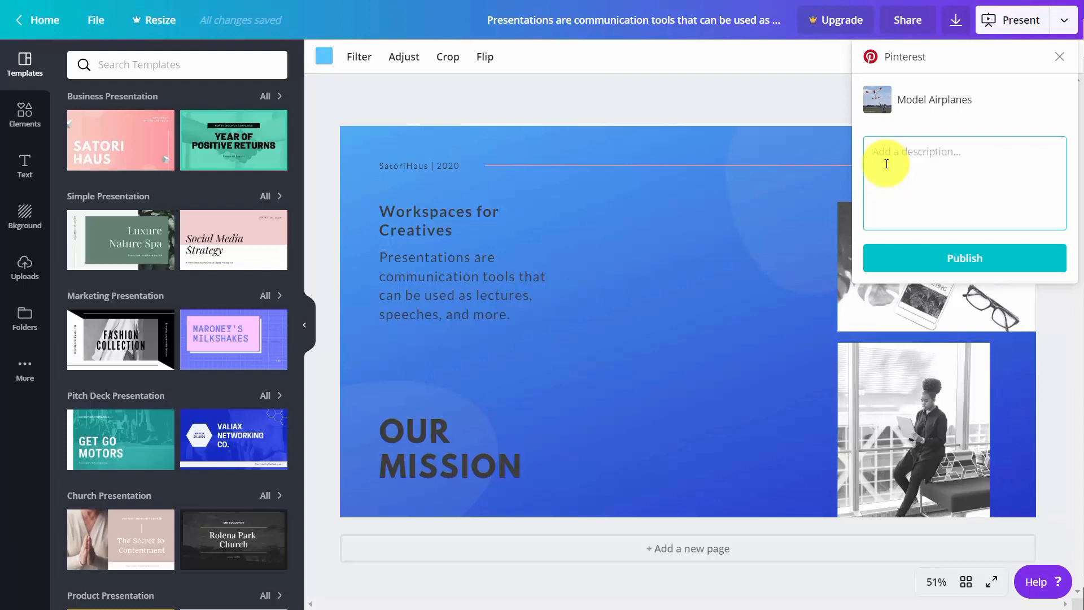
pyautogui.write('Workplace for Creatives')
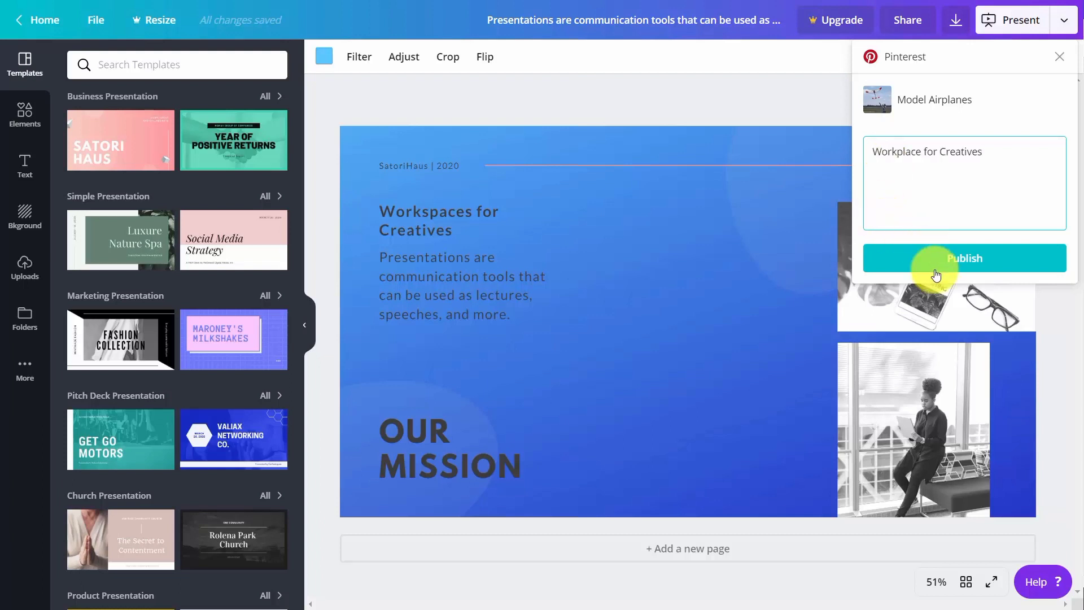
pyautogui.click(962, 261)
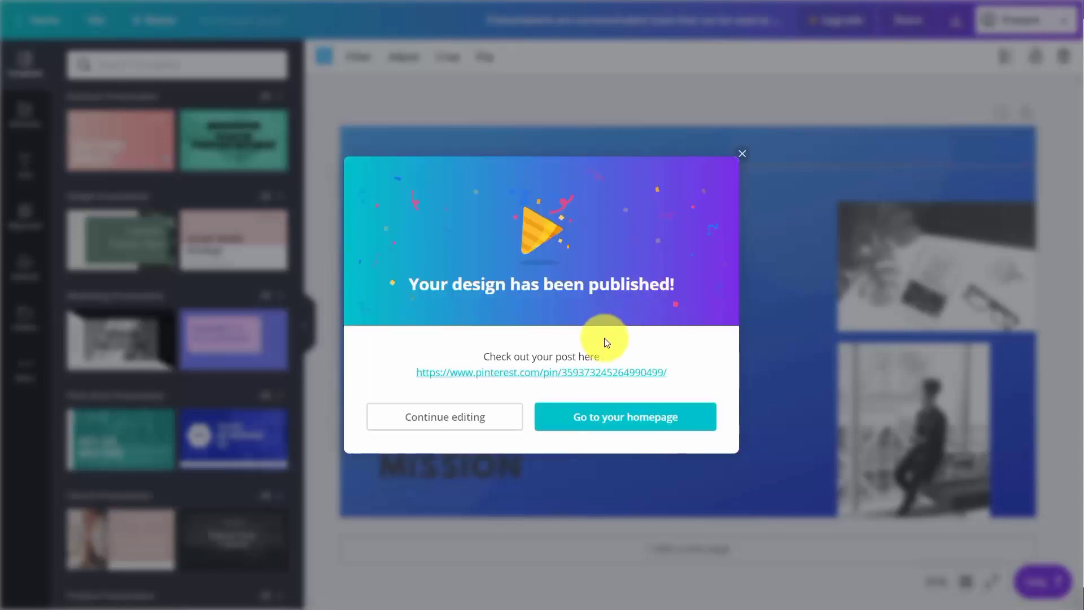
pyautogui.click(602, 371)
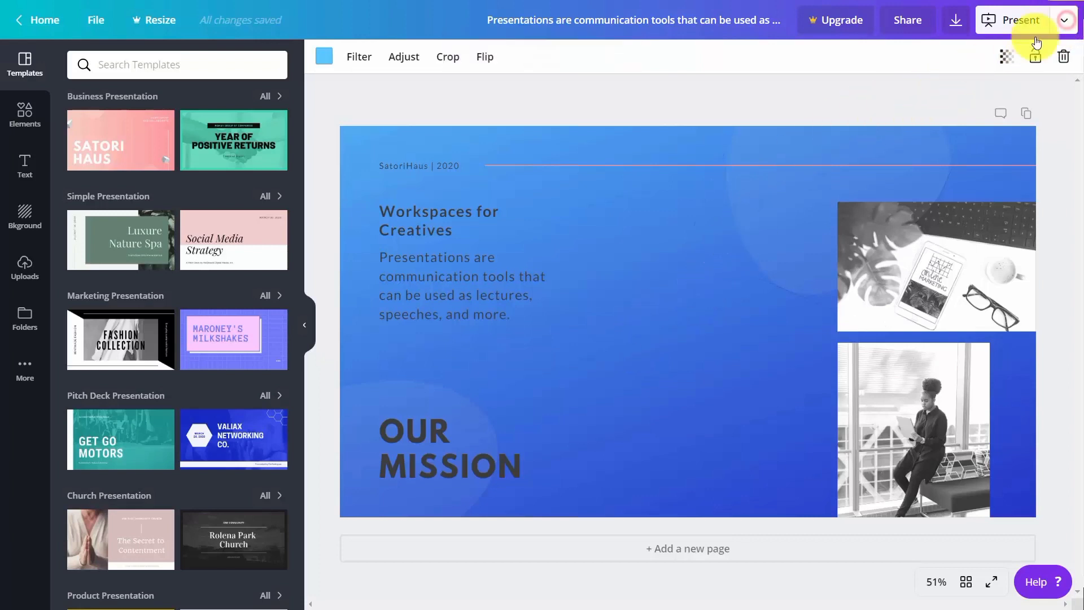
# Connect Facebook for Facebook Group publishing, allow Canva to post in groups, and choose the How to Use Marketing Strategy group.
pyautogui.click(1064, 19)
pyautogui.scroll(-5, 892, 179)
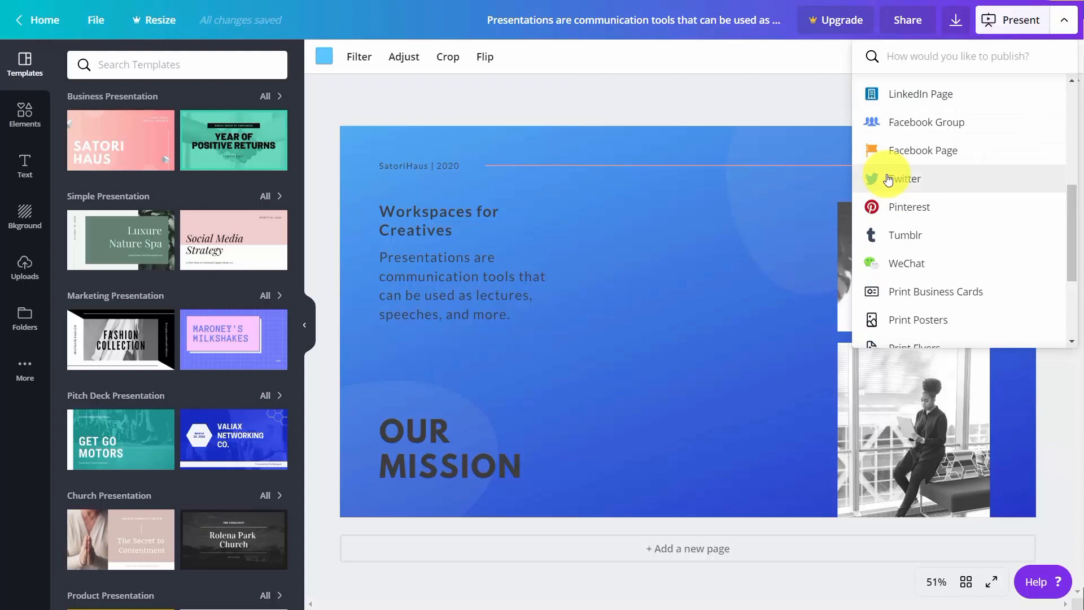
pyautogui.scroll(2, 888, 179)
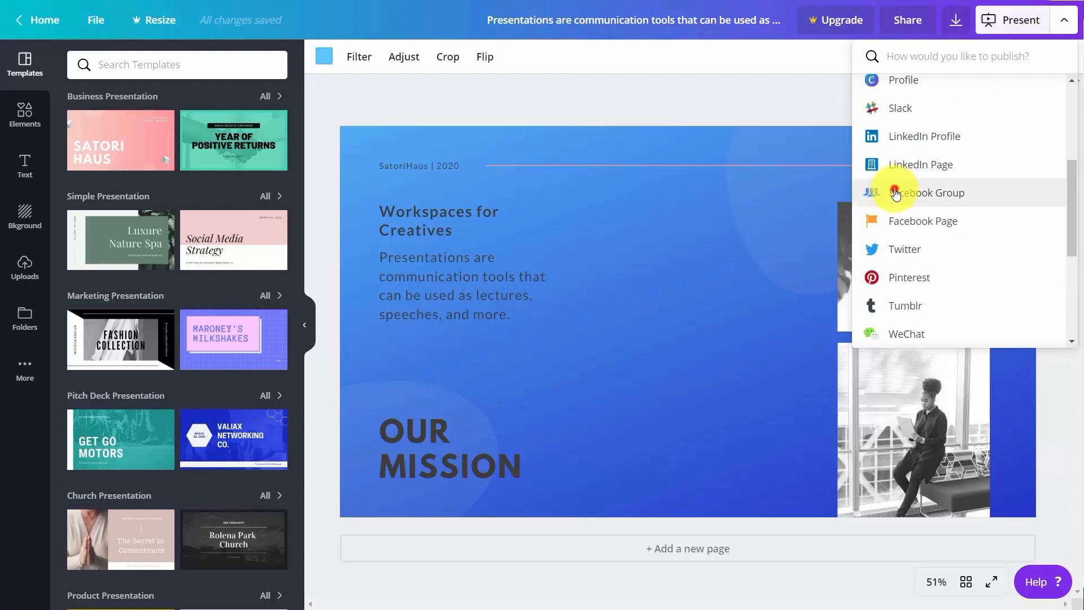
pyautogui.click(896, 192)
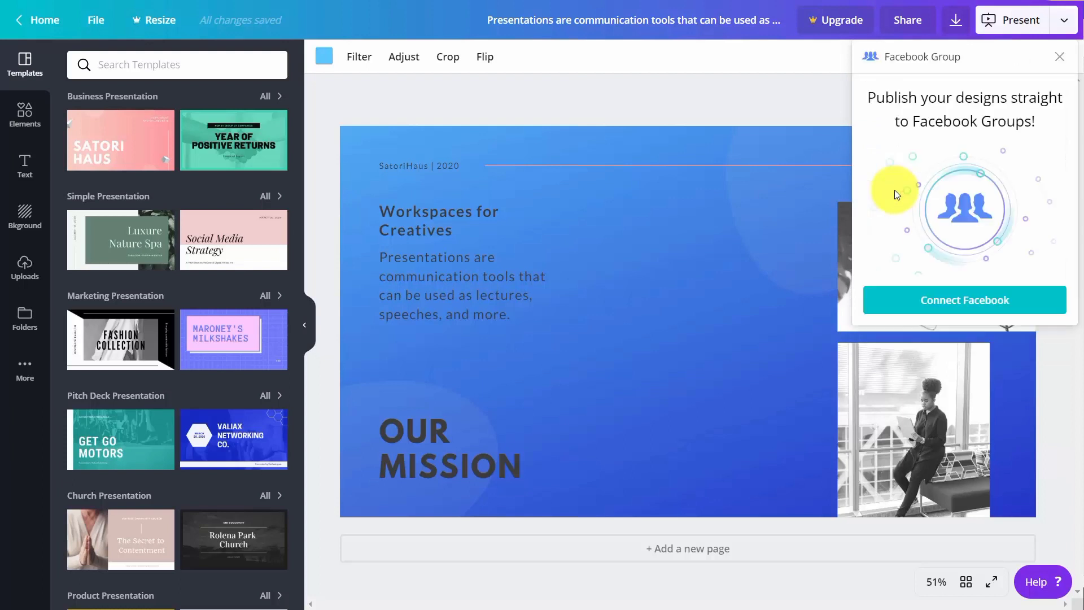
pyautogui.click(969, 308)
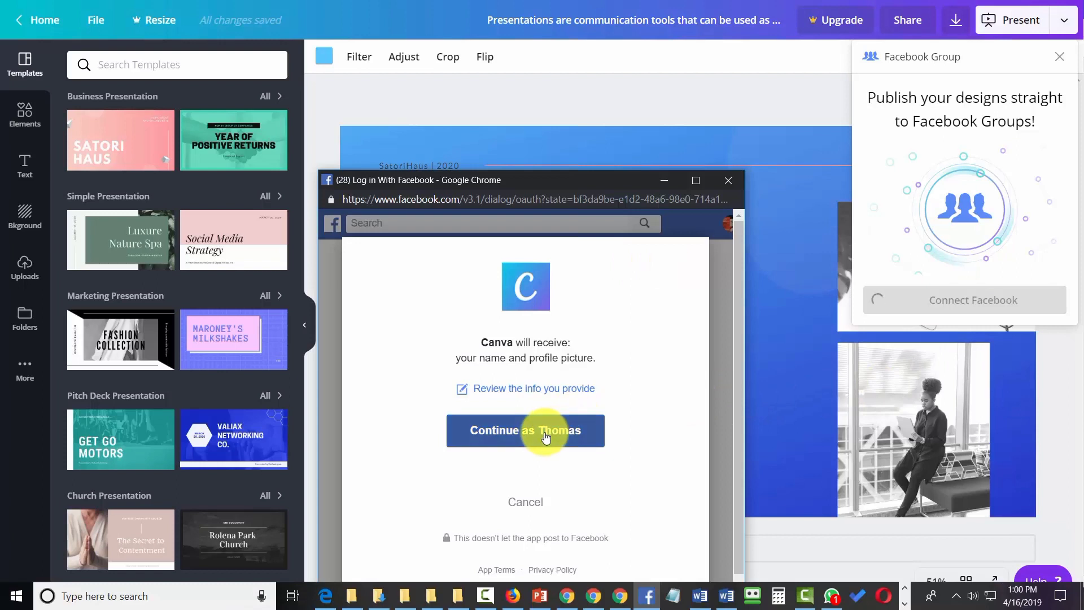
pyautogui.click(555, 434)
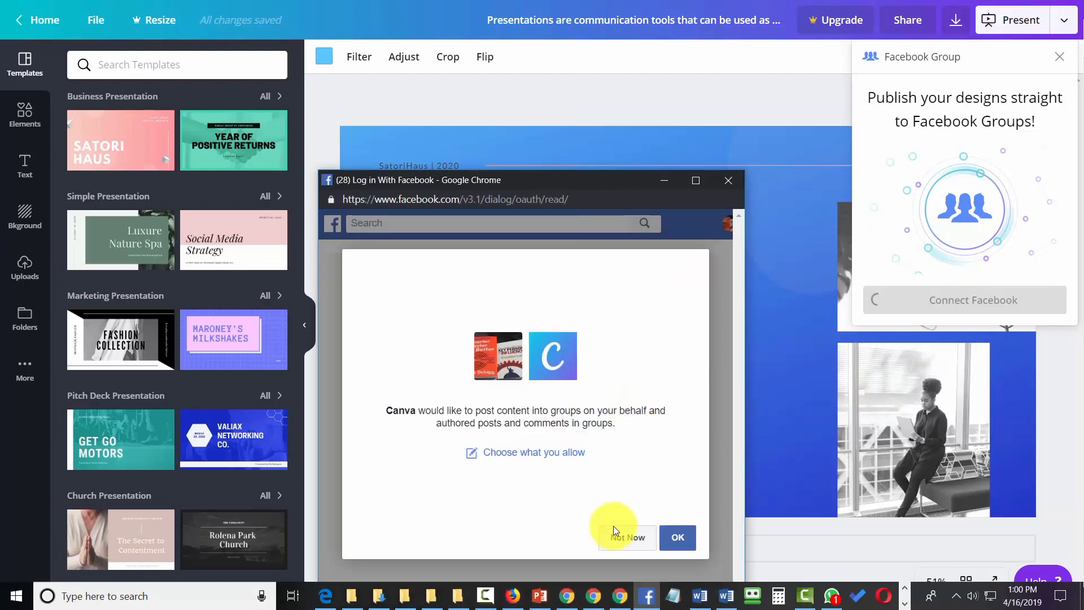
pyautogui.click(677, 536)
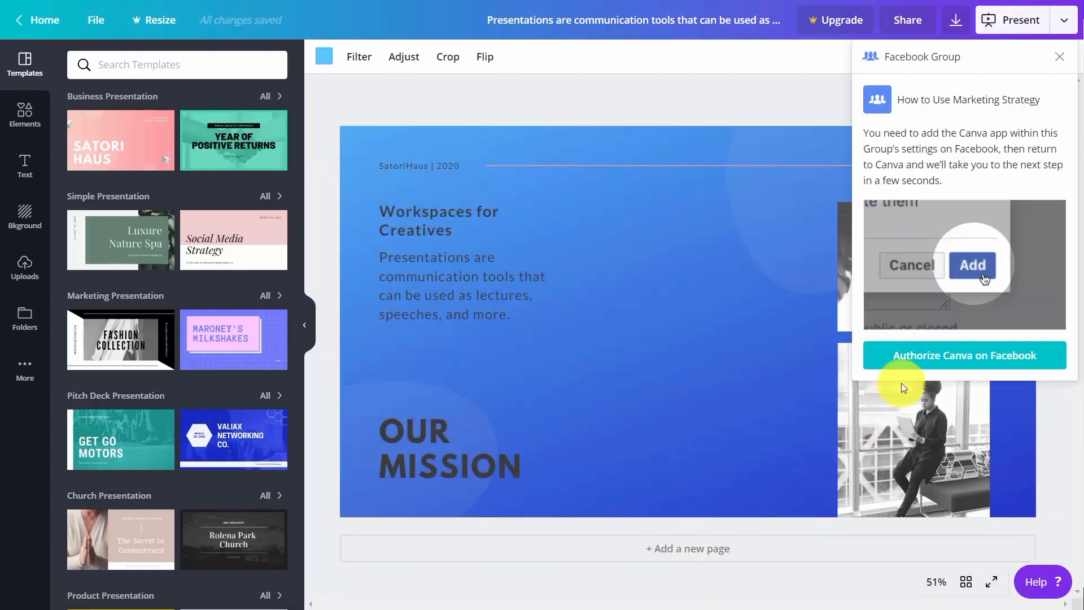
# Authorize Canva for the Facebook group, publish the design there with the text "Workplace for creatives", and open the post.
pyautogui.click(928, 360)
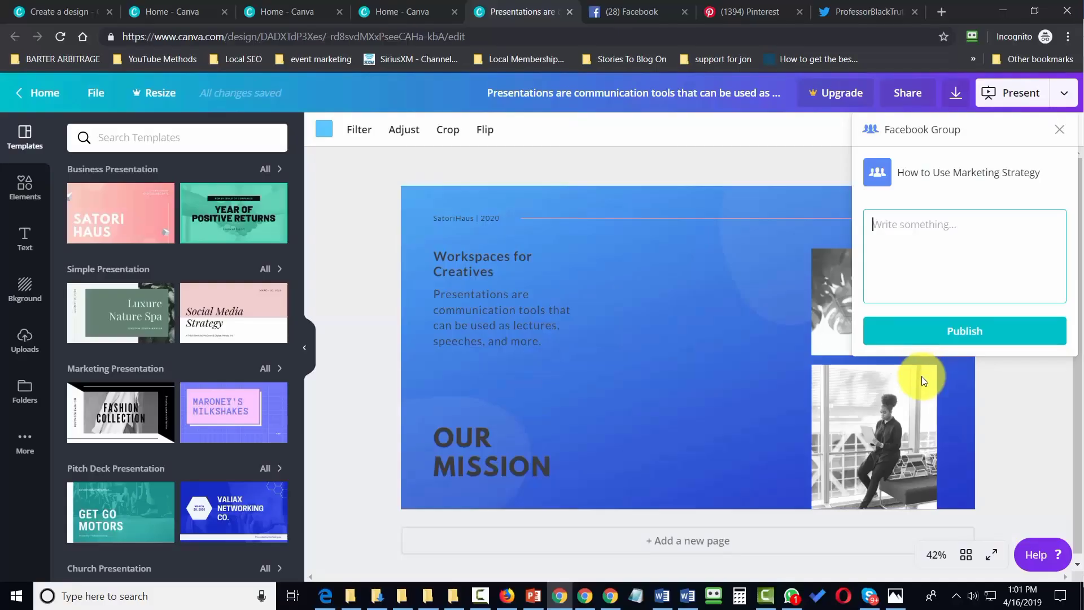
pyautogui.write('Workplace for creatives')
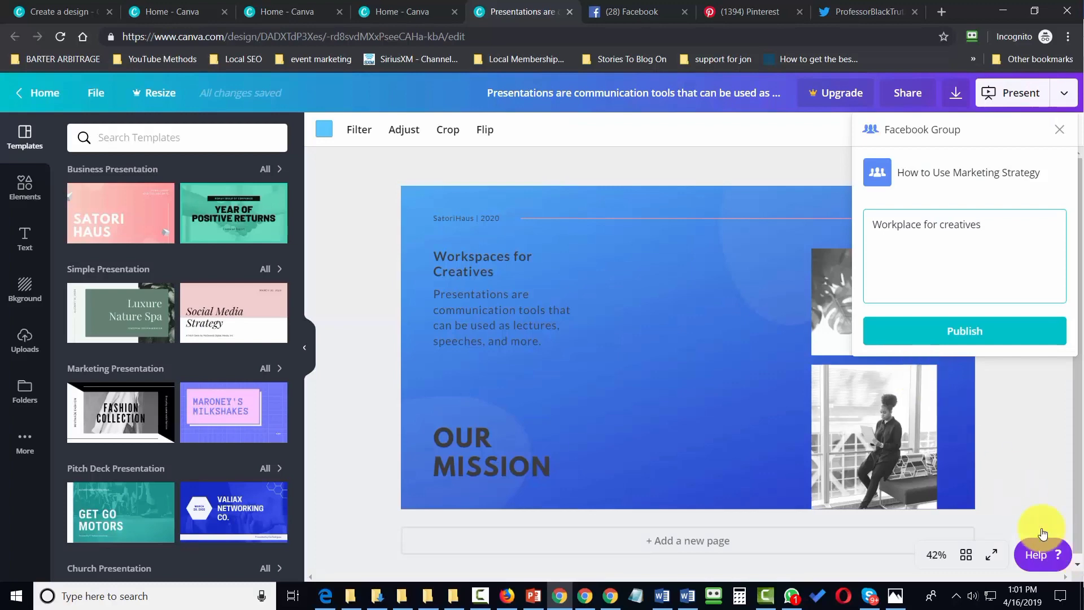
pyautogui.click(964, 330)
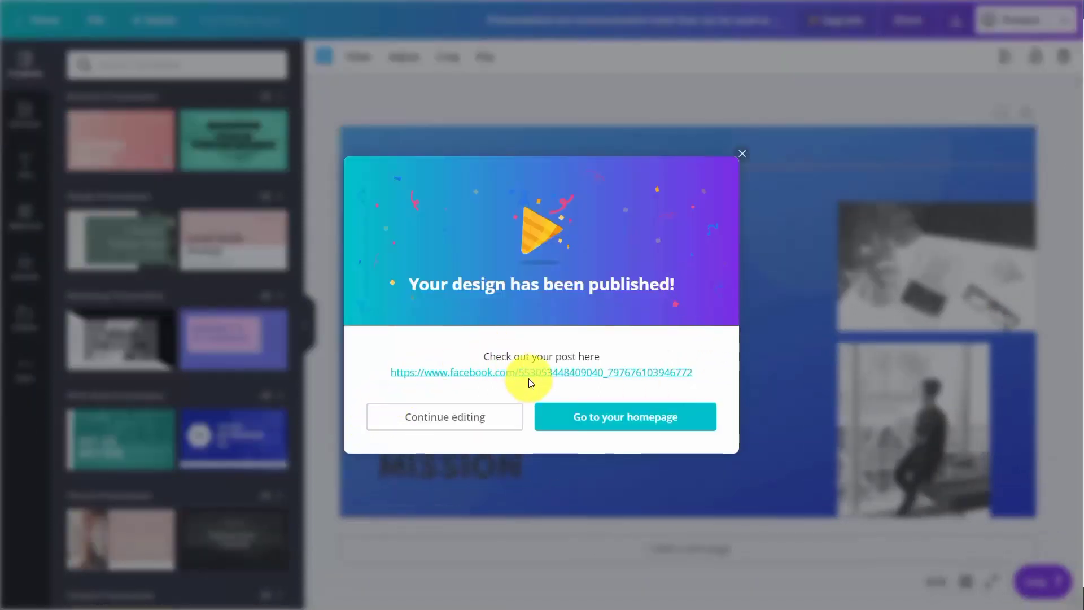
pyautogui.click(528, 376)
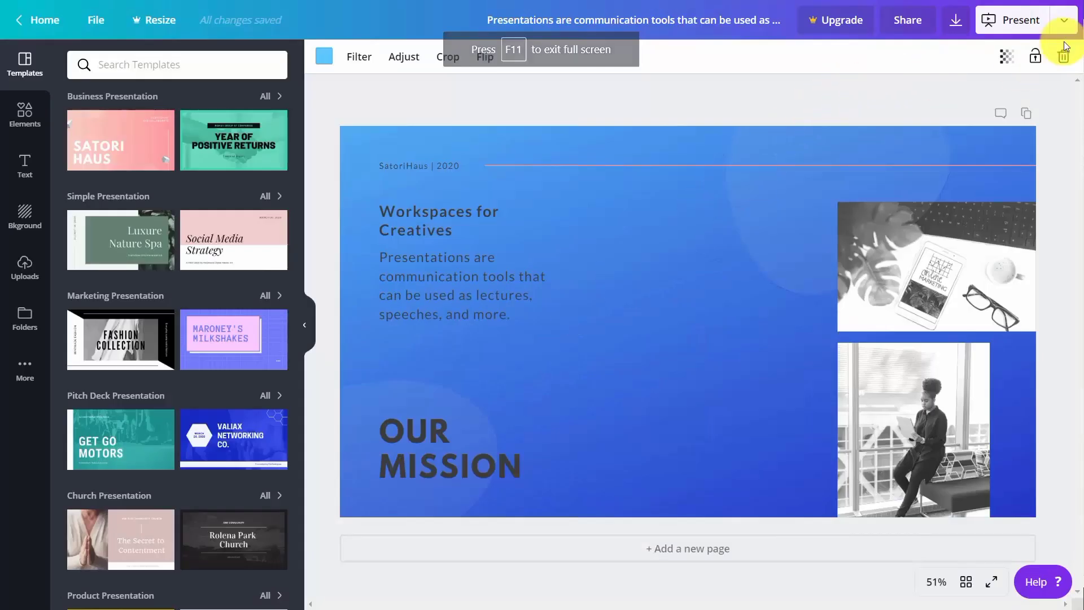
# Choose Twitter as the publishing destination for the Our Mission presentation and authorize Canva to use the Twitter account.
pyautogui.click(1067, 20)
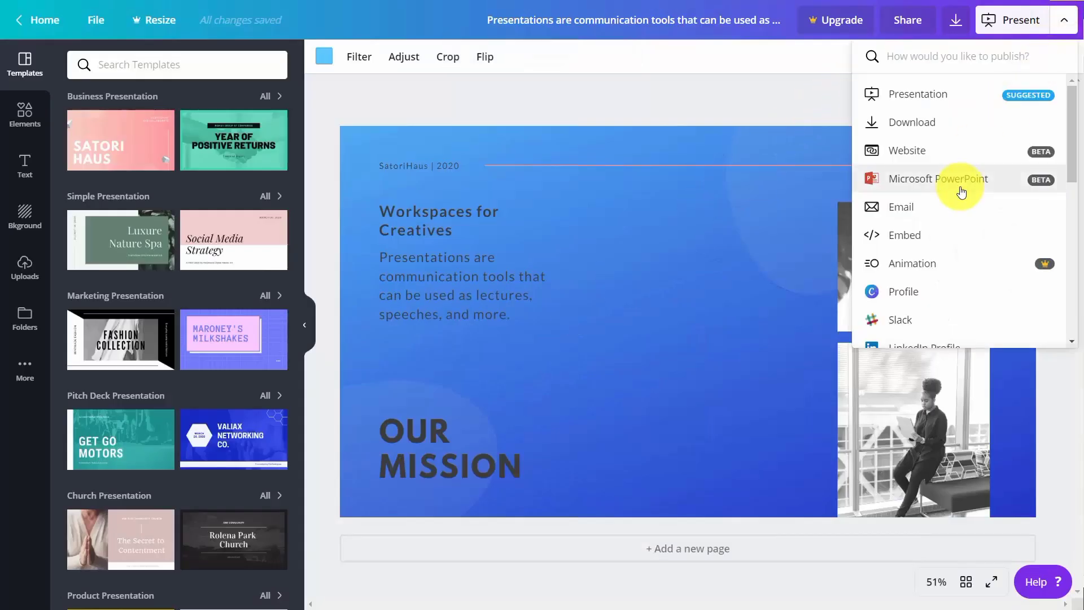
pyautogui.scroll(-2, 958, 202)
pyautogui.scroll(-3, 956, 205)
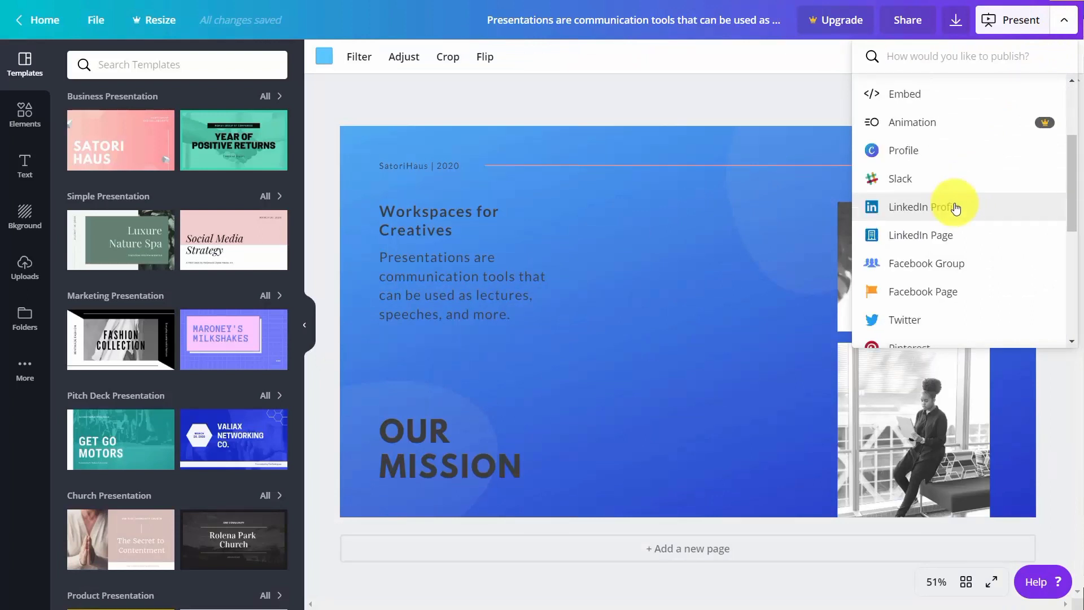
pyautogui.scroll(-3, 938, 250)
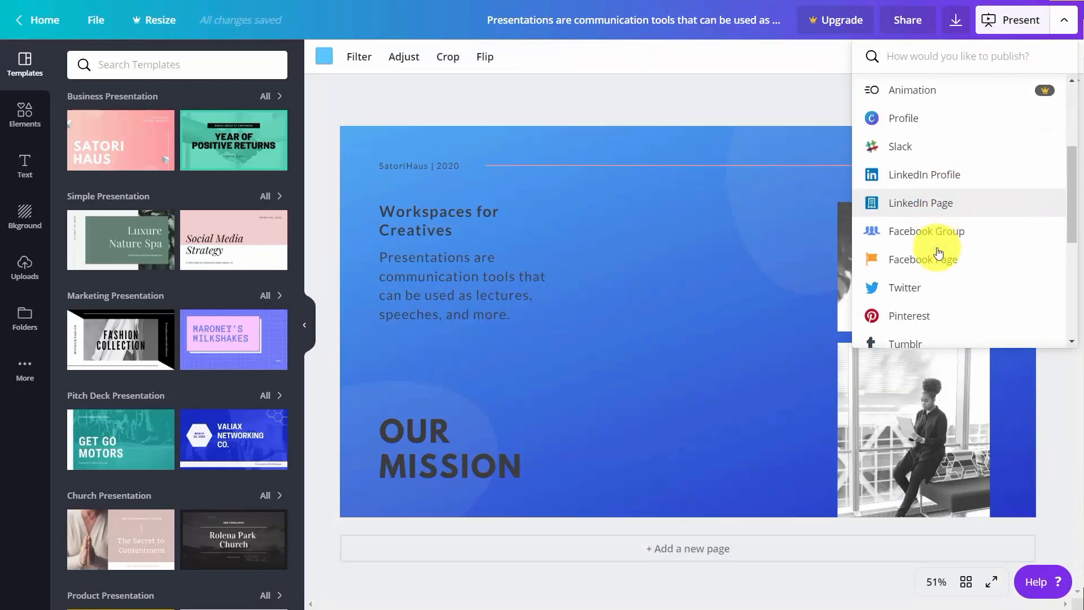
pyautogui.scroll(-1, 939, 252)
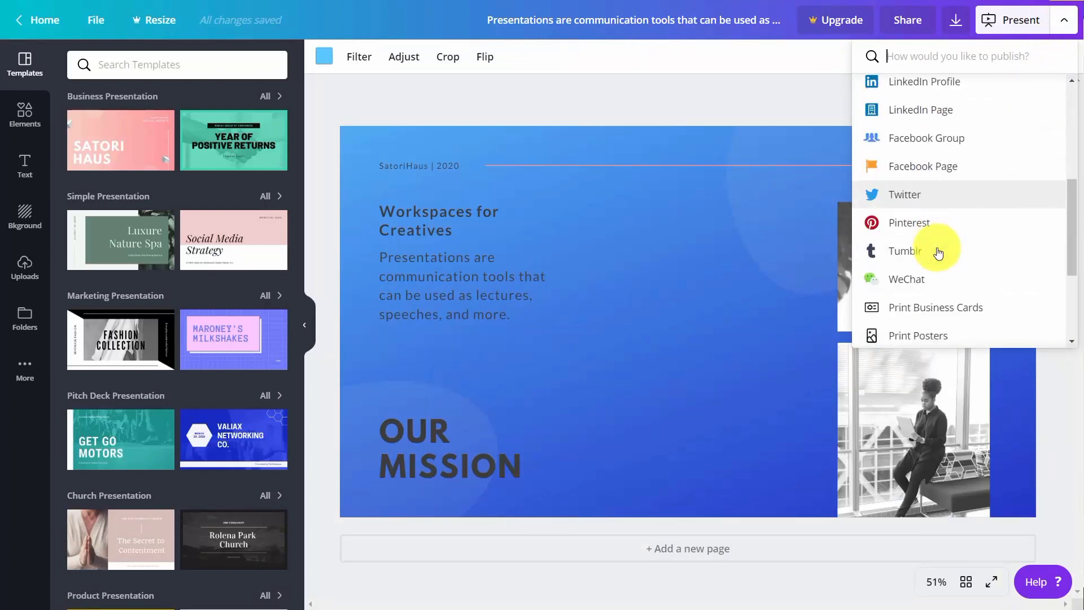
pyautogui.scroll(2, 938, 257)
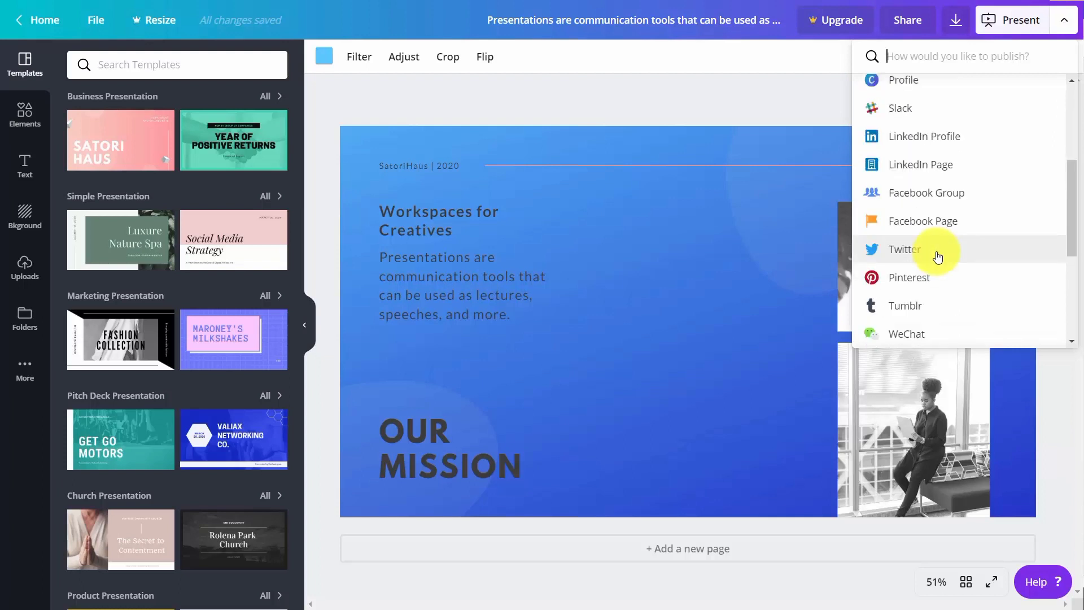
pyautogui.click(897, 253)
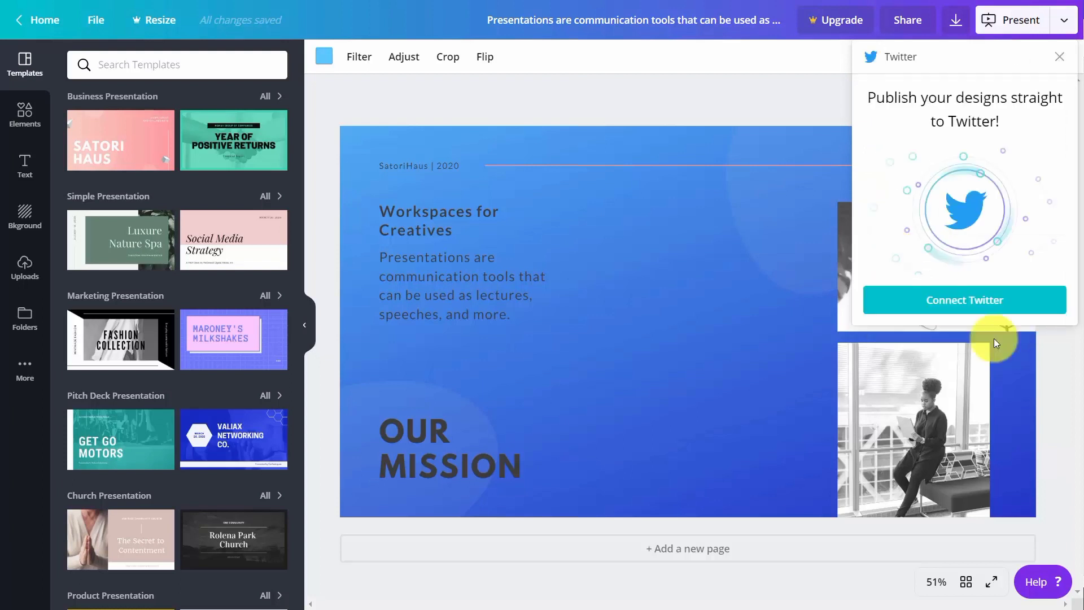
pyautogui.click(964, 310)
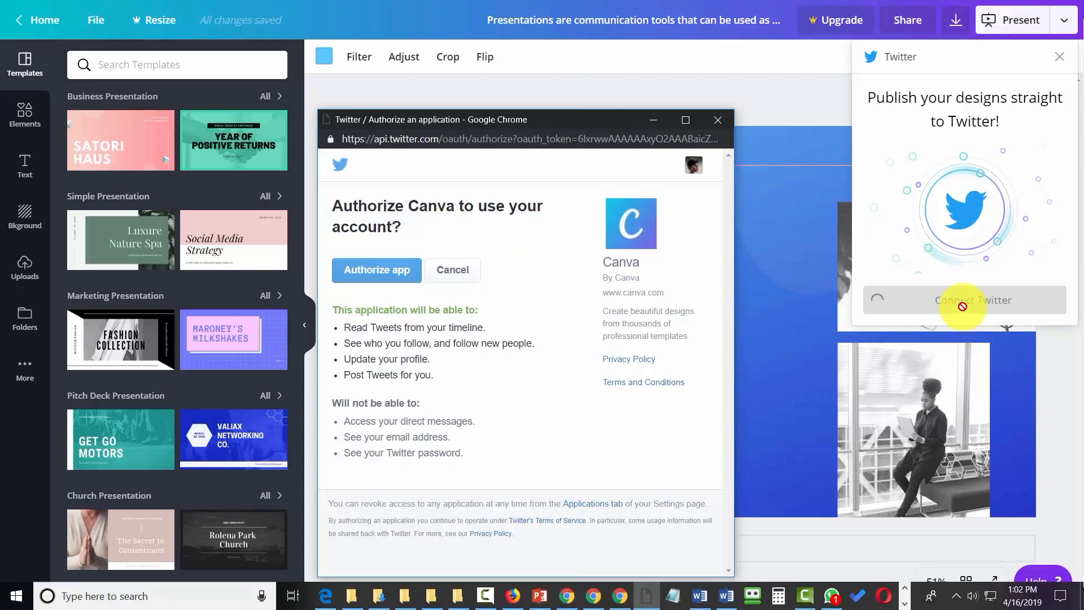
pyautogui.click(384, 273)
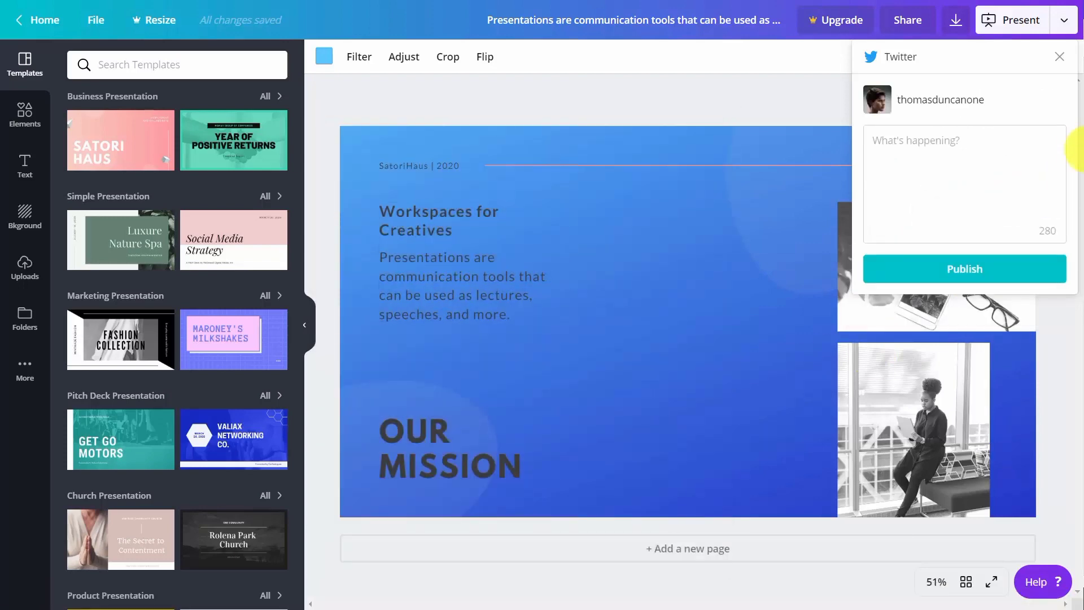
# Publish the design to Twitter with the text "Workspaces for creatives" and open the published post.
pyautogui.click(972, 152)
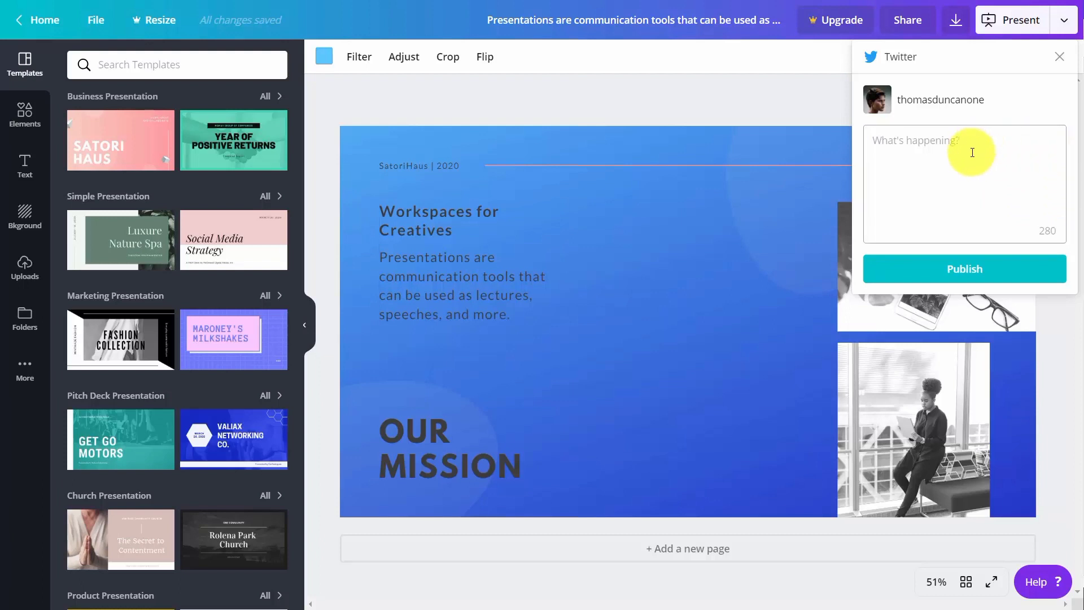
pyautogui.write('Workspaces for creatives')
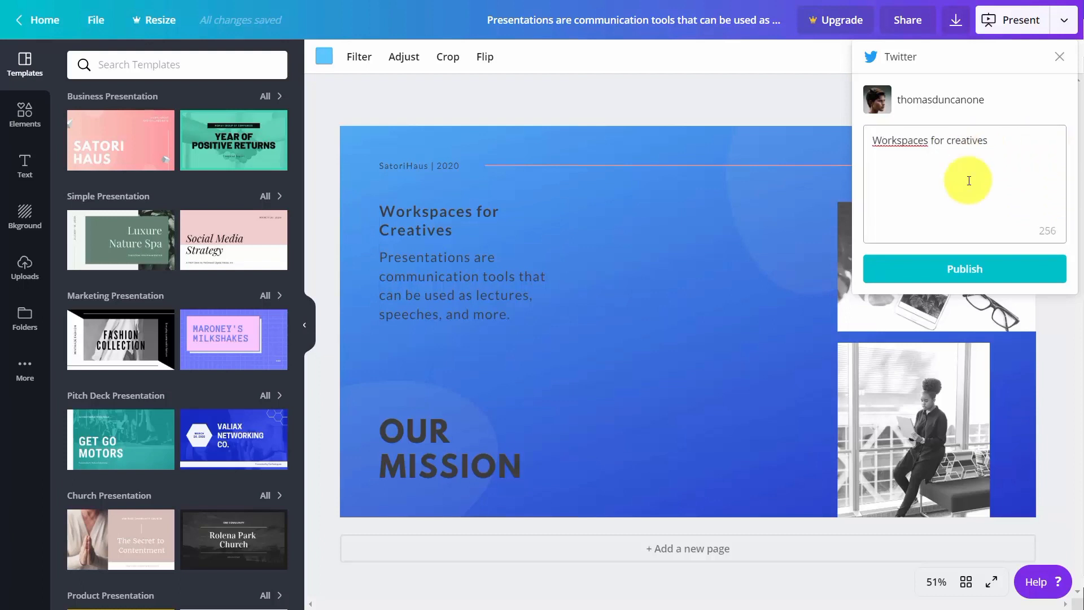
pyautogui.click(955, 270)
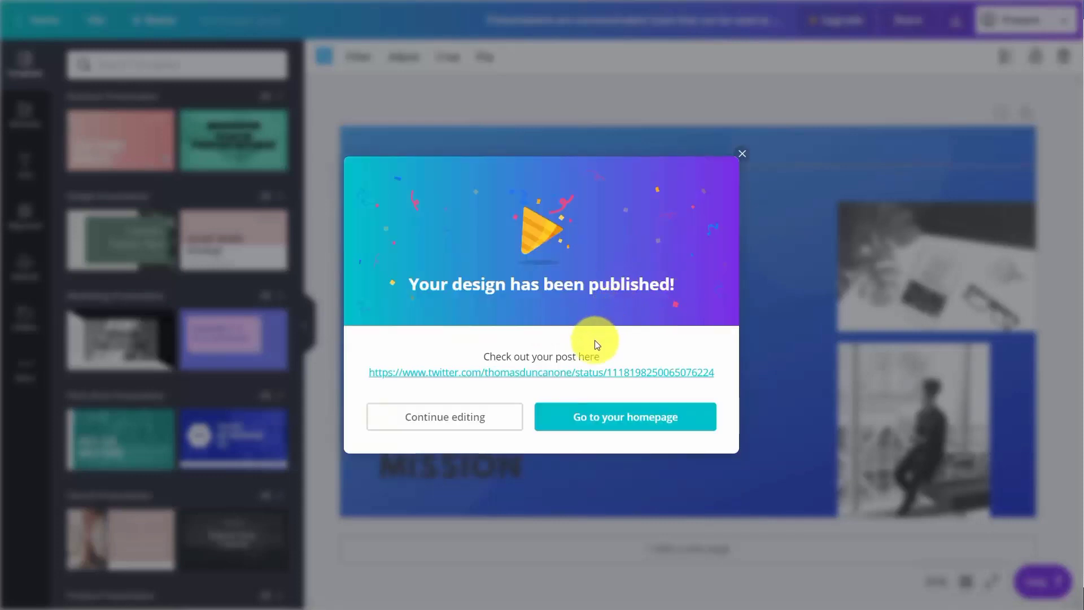
pyautogui.click(588, 372)
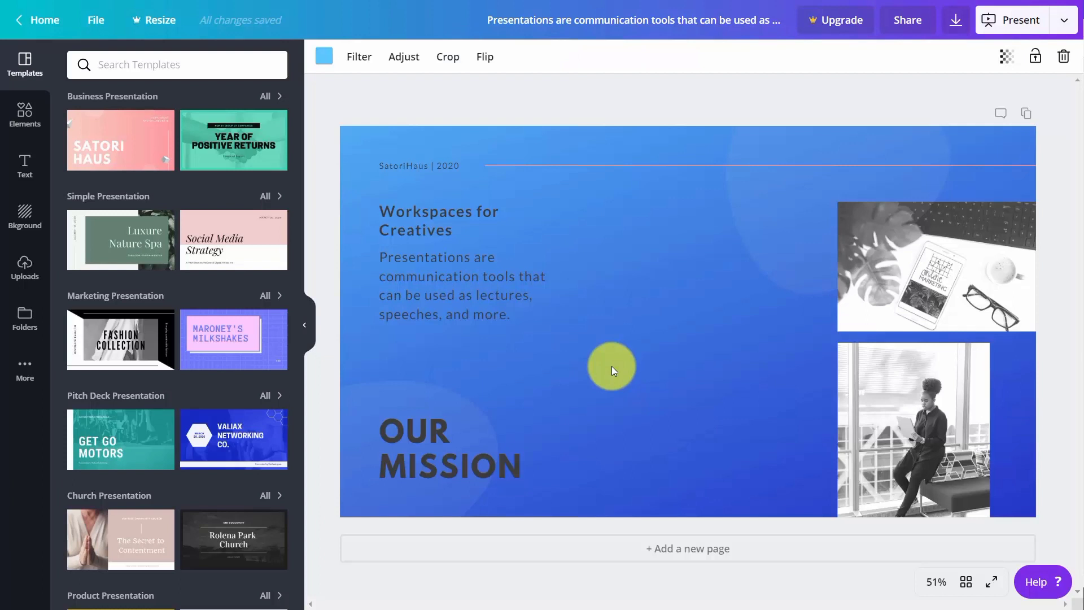
# Add pages 2 and 3 using the Year of Positive Returns and 150% layouts from the Black and Green History Finance Presentation template.
pyautogui.click(717, 99)
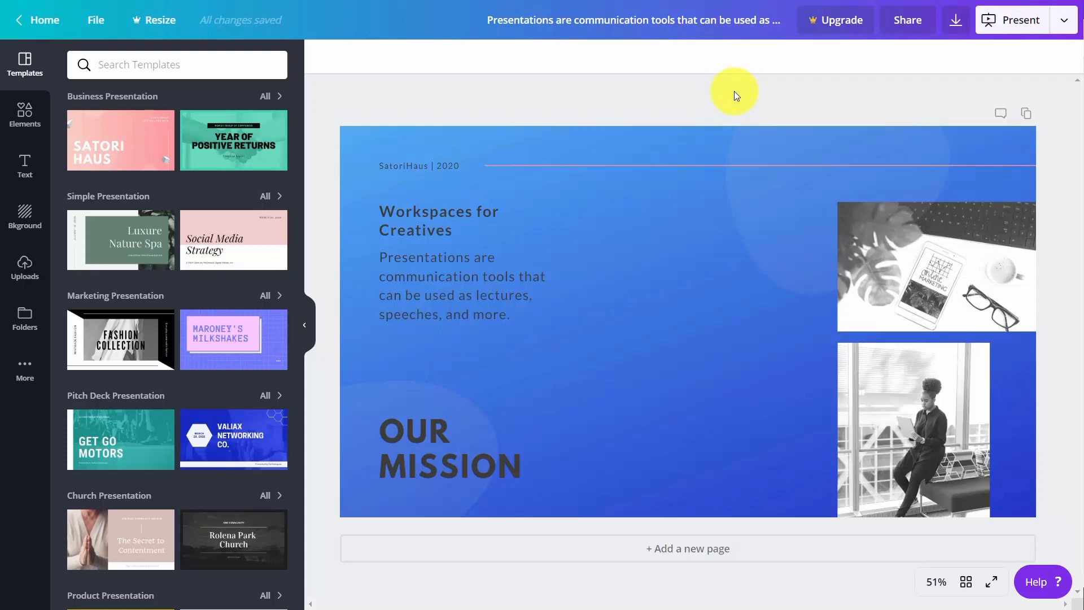
pyautogui.click(221, 136)
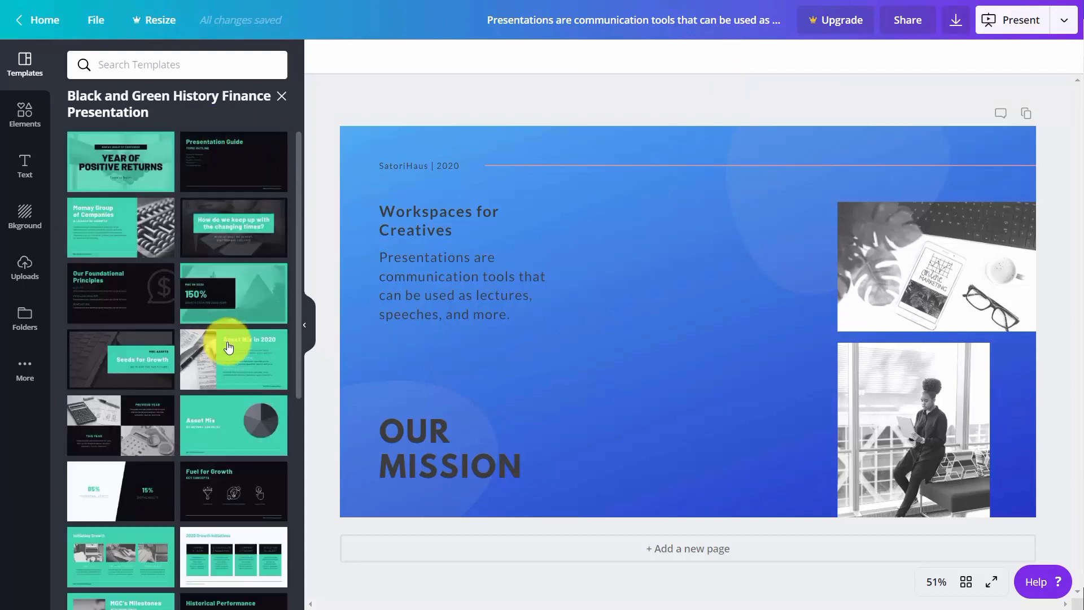
pyautogui.click(658, 546)
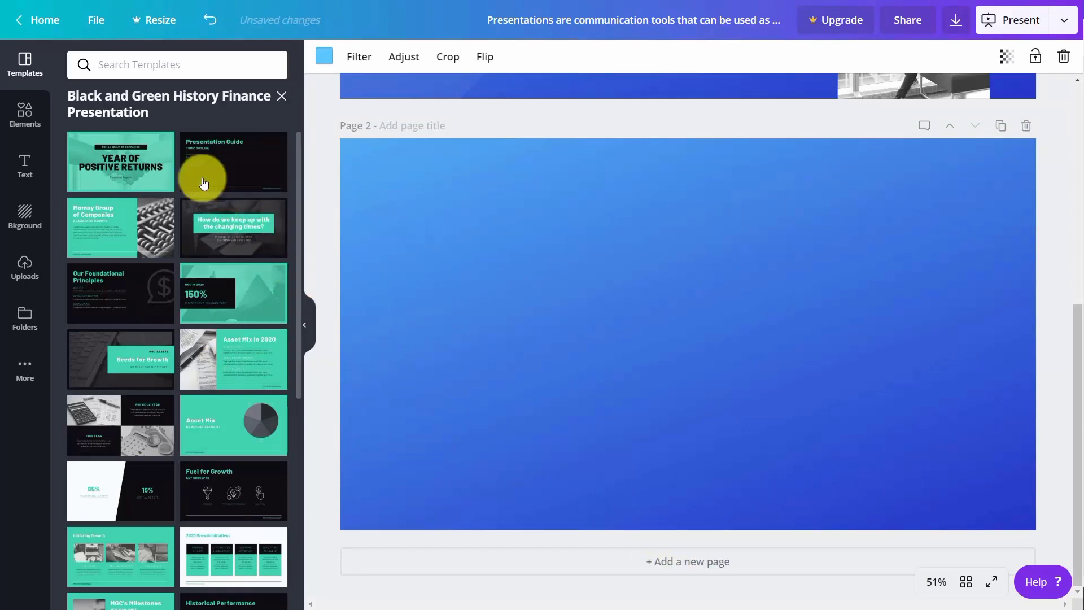
pyautogui.click(125, 151)
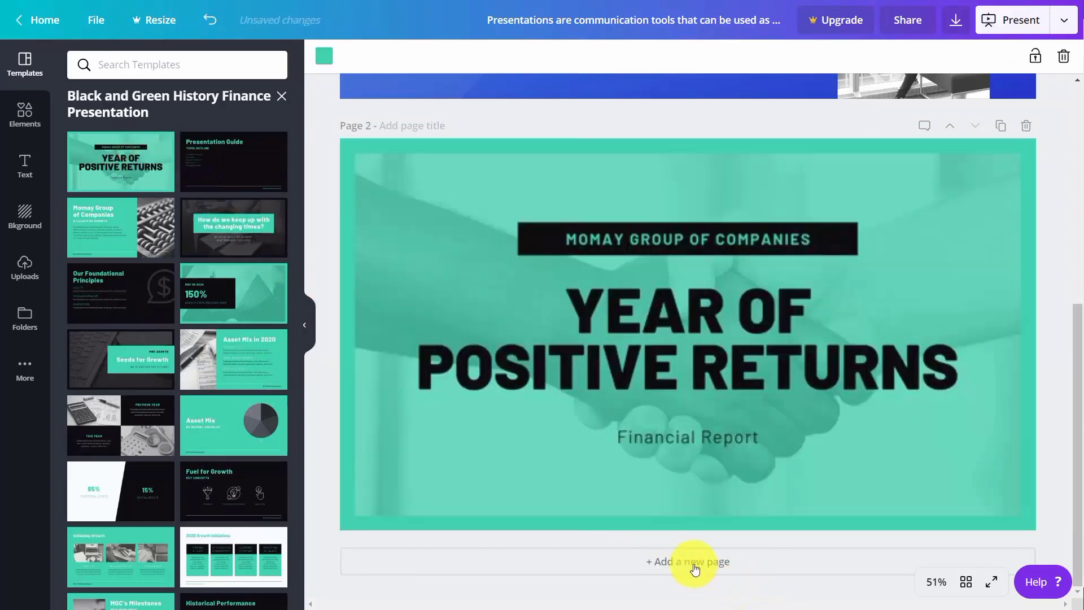
pyautogui.click(694, 566)
pyautogui.click(249, 290)
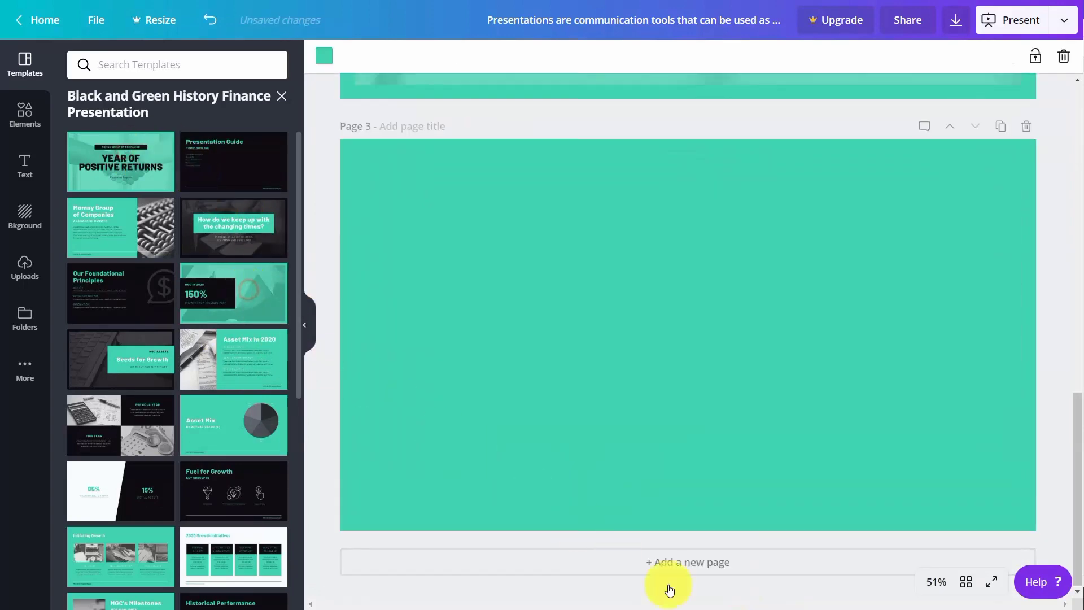
# Add pages 4 and 5 using the template's Asset Mix pie chart and Fuel for Growth layouts.
pyautogui.click(680, 565)
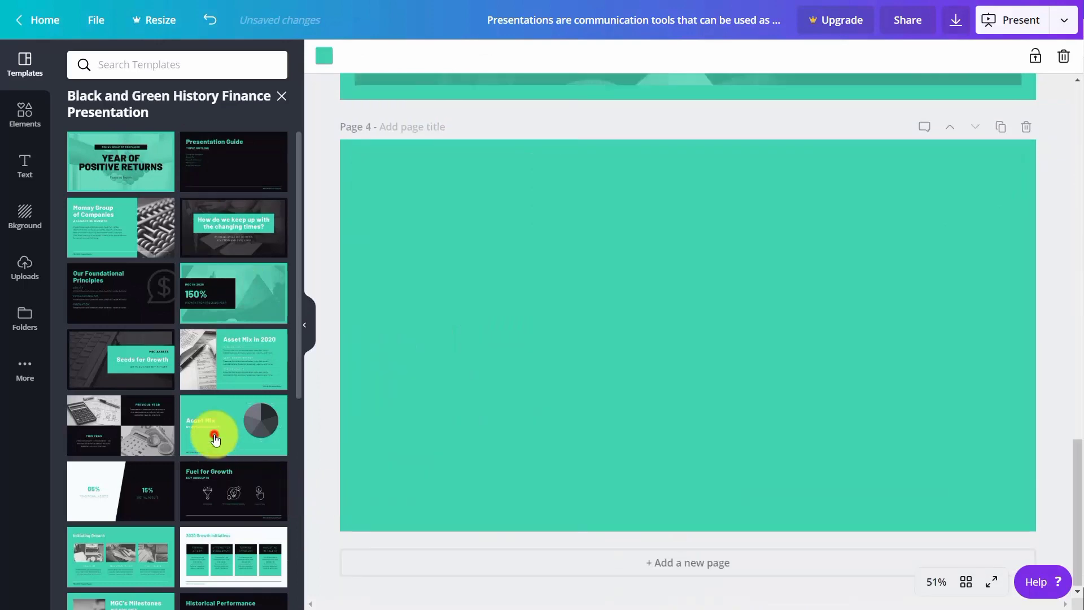
pyautogui.click(214, 431)
pyautogui.click(652, 568)
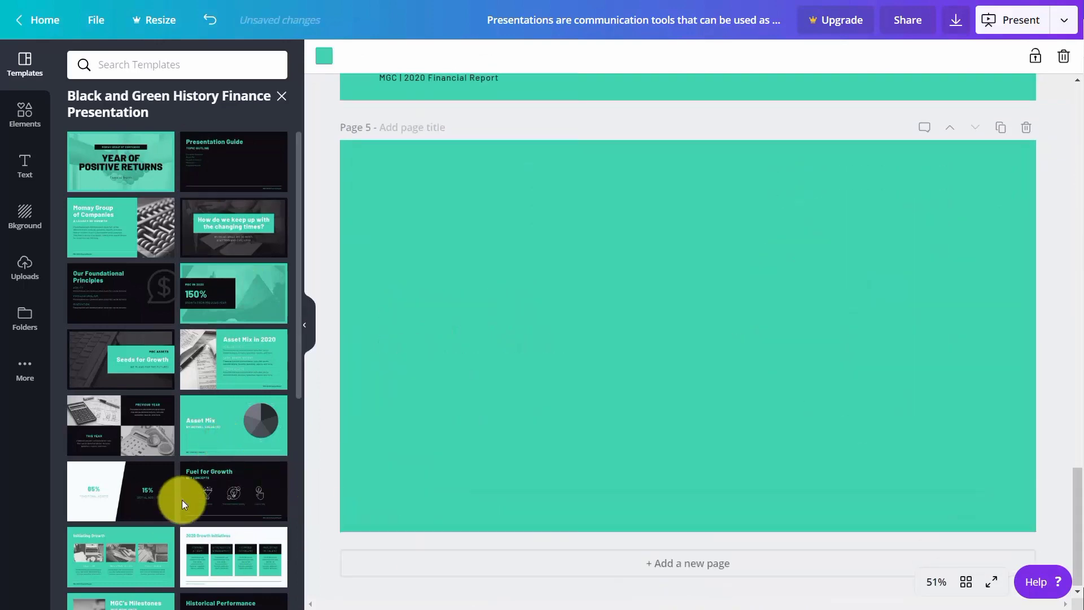
pyautogui.click(194, 483)
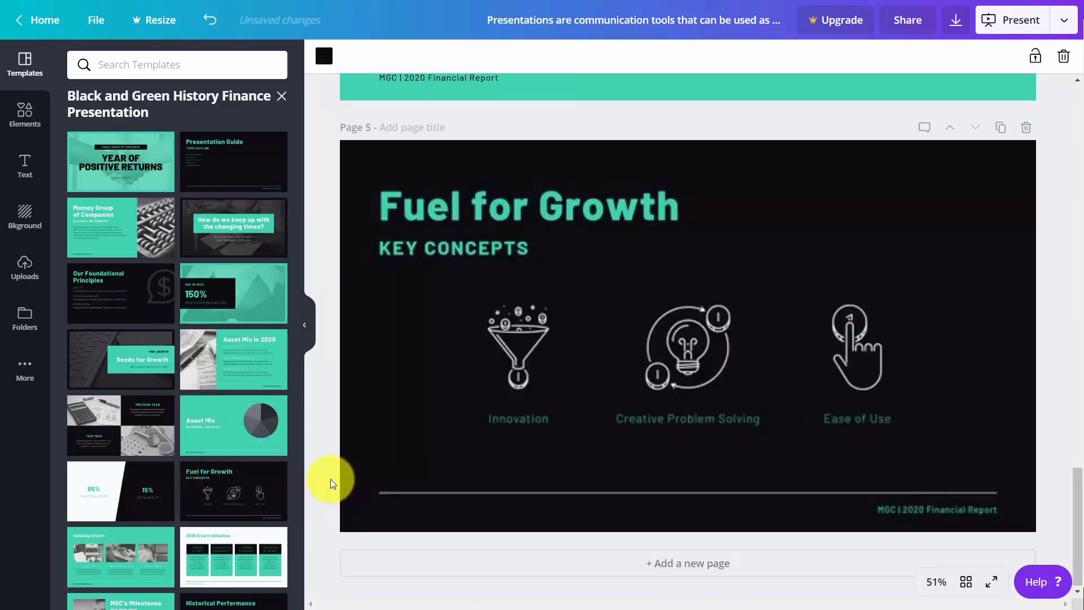
# Choose Microsoft PowerPoint as the publishing format and look through the presentation's pages.
pyautogui.scroll(5, 331, 478)
pyautogui.scroll(15, 331, 478)
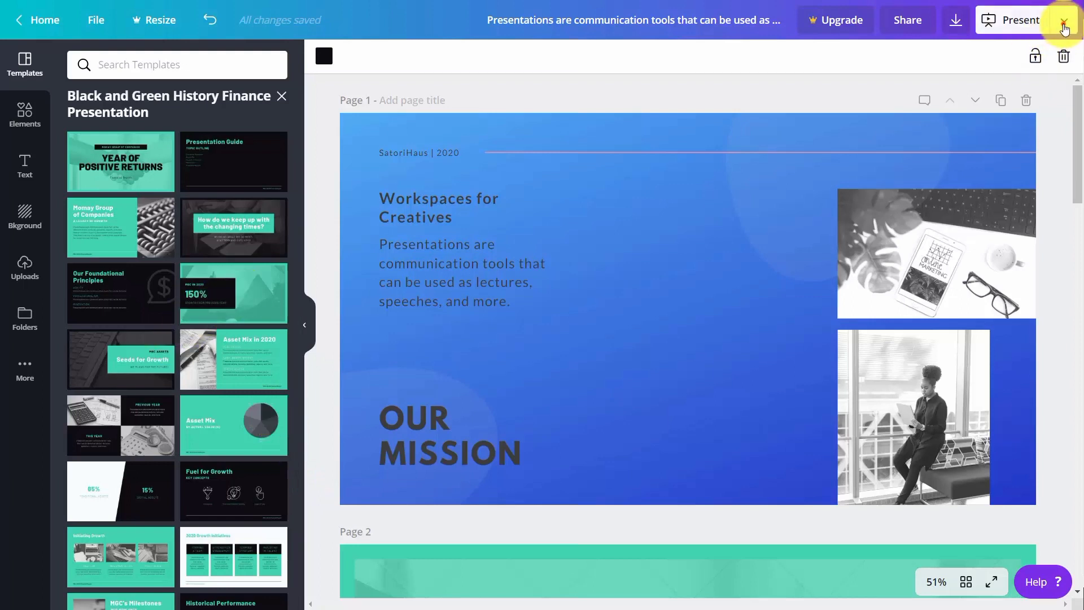
pyautogui.click(1064, 21)
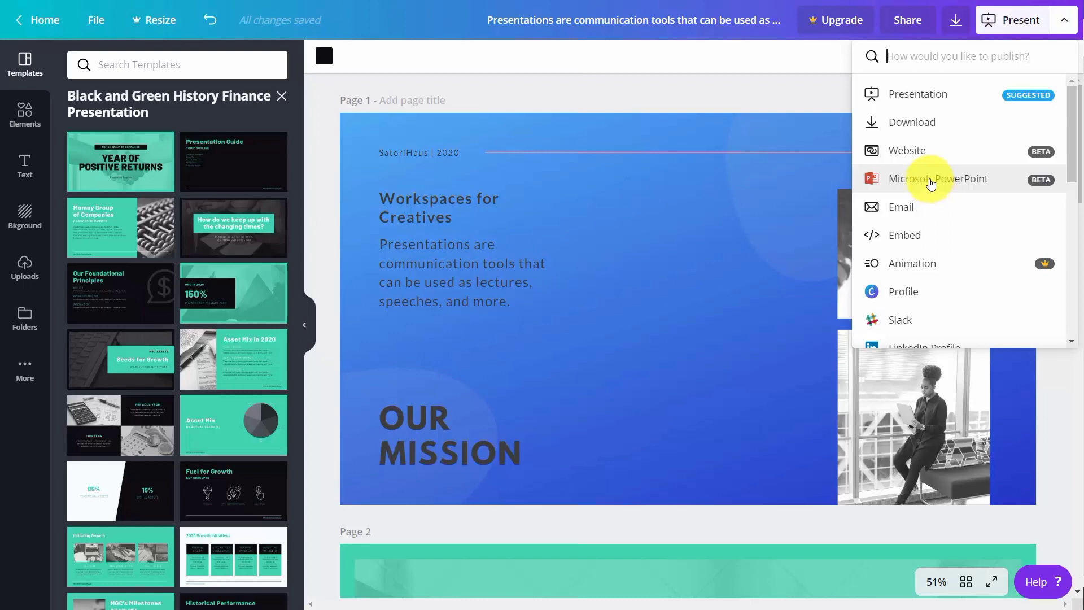
pyautogui.click(930, 180)
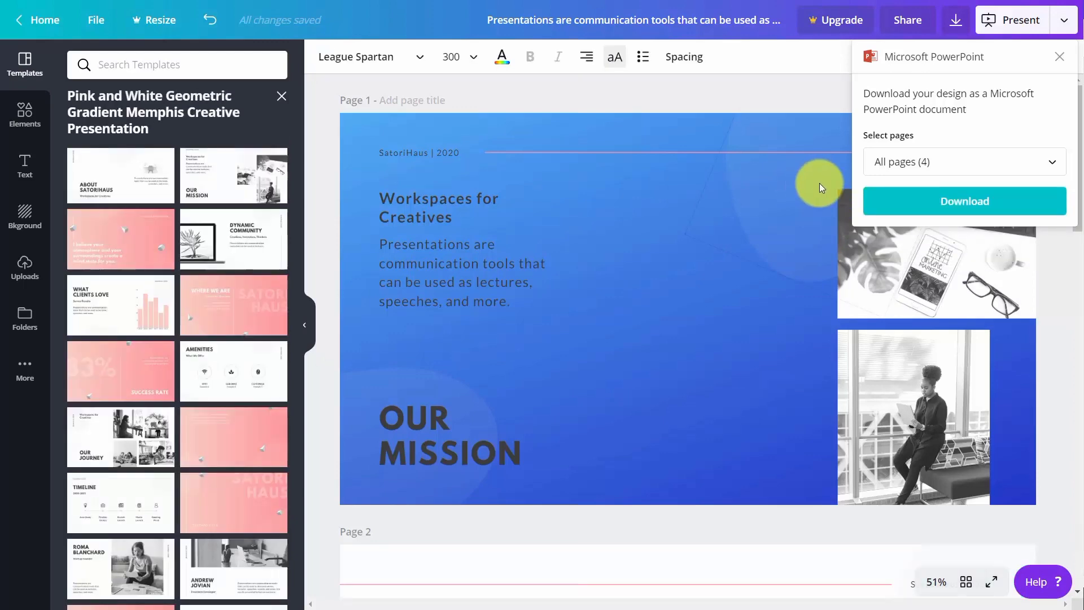
pyautogui.scroll(-5, 744, 184)
pyautogui.scroll(-9, 742, 187)
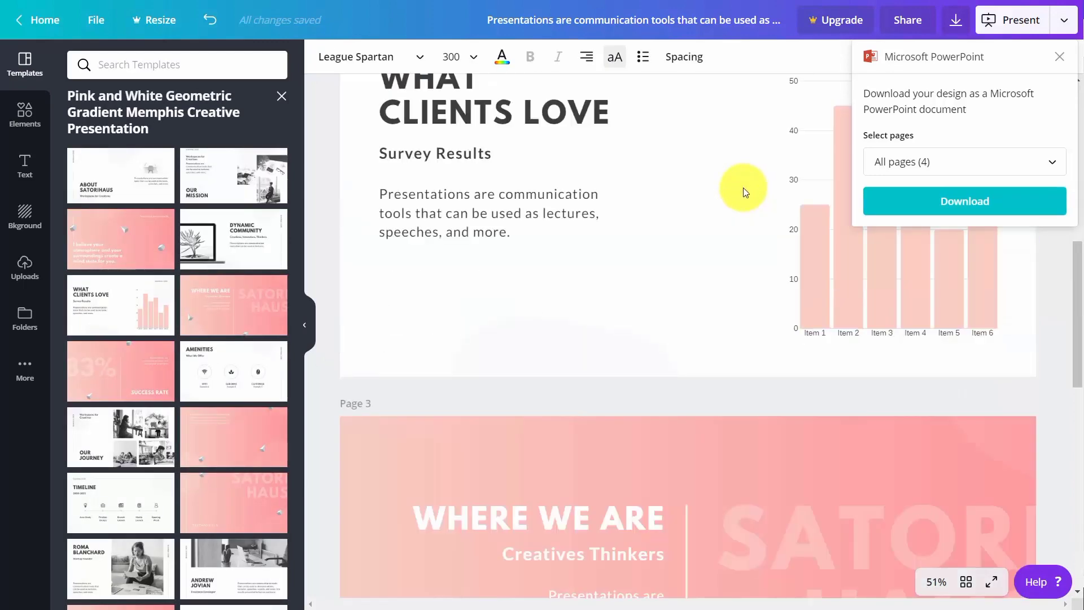
pyautogui.scroll(5, 740, 189)
pyautogui.scroll(10, 740, 189)
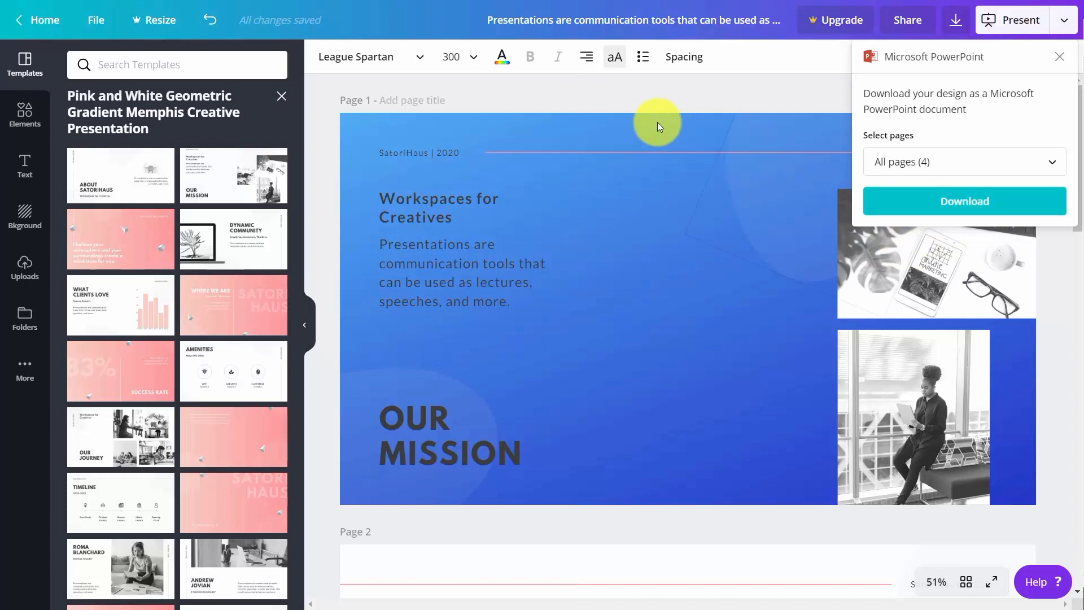
# Download all pages as a PowerPoint (.pptx) file into the "images downloaded" folder and open it.
pyautogui.click(953, 213)
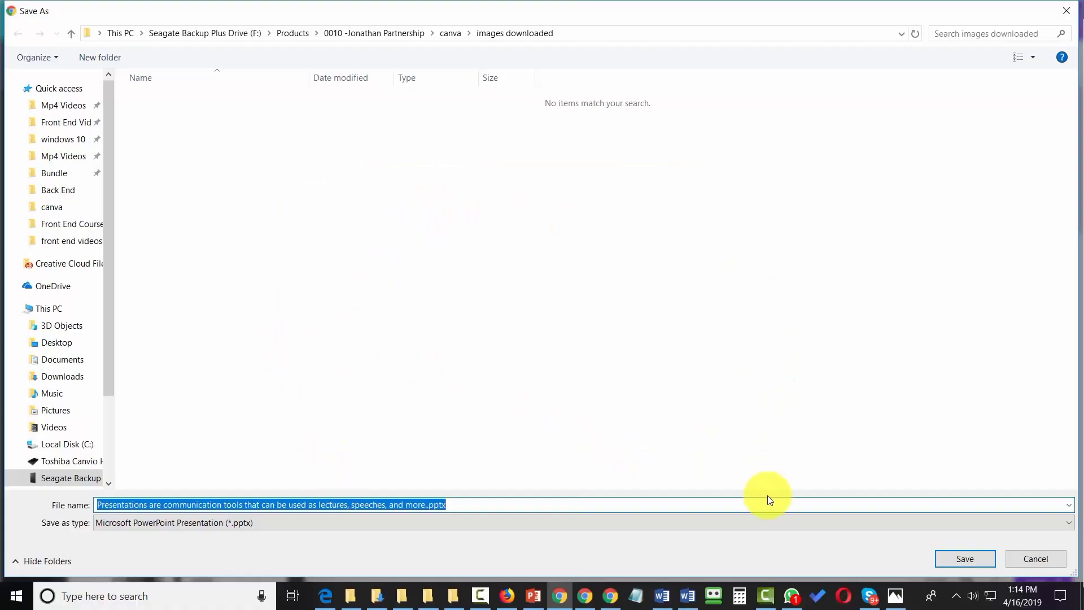
pyautogui.click(965, 560)
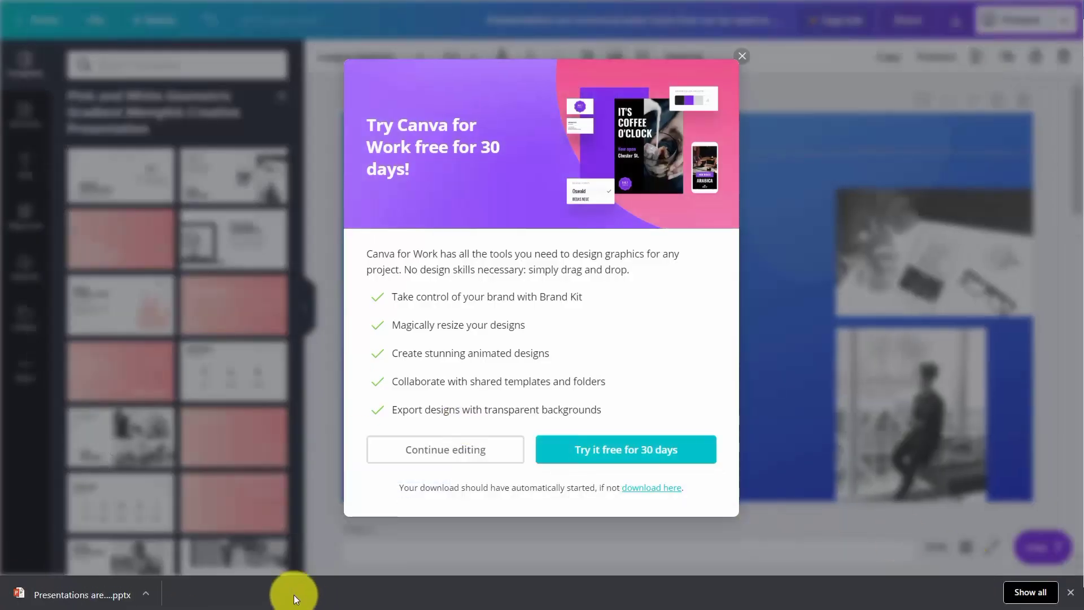
pyautogui.click(73, 592)
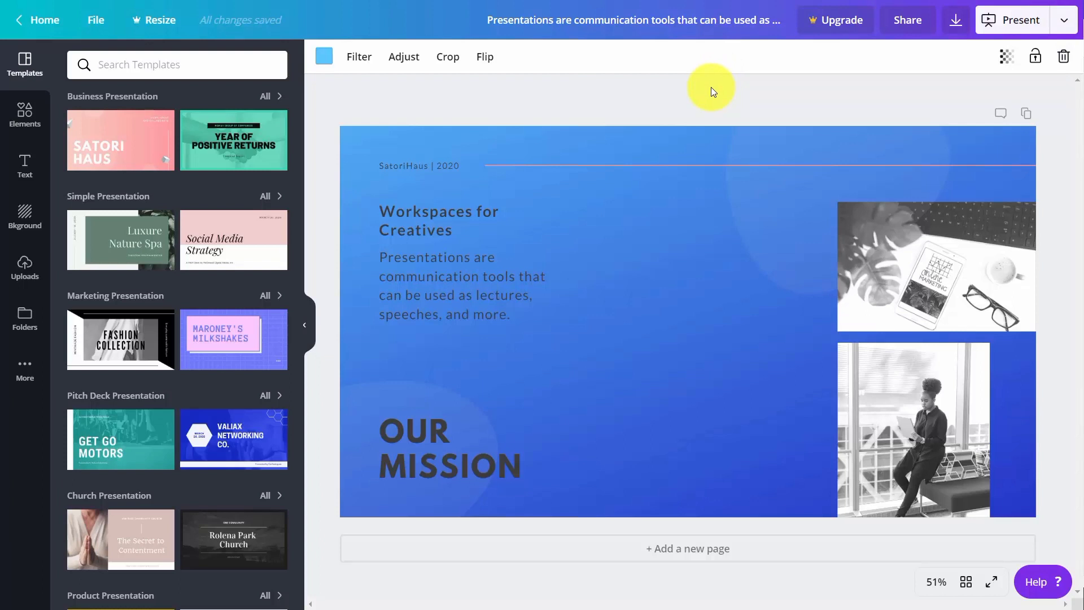
# Present the Our Mission design in Presenter view and move the audience window onto the other screen.
pyautogui.click(1063, 21)
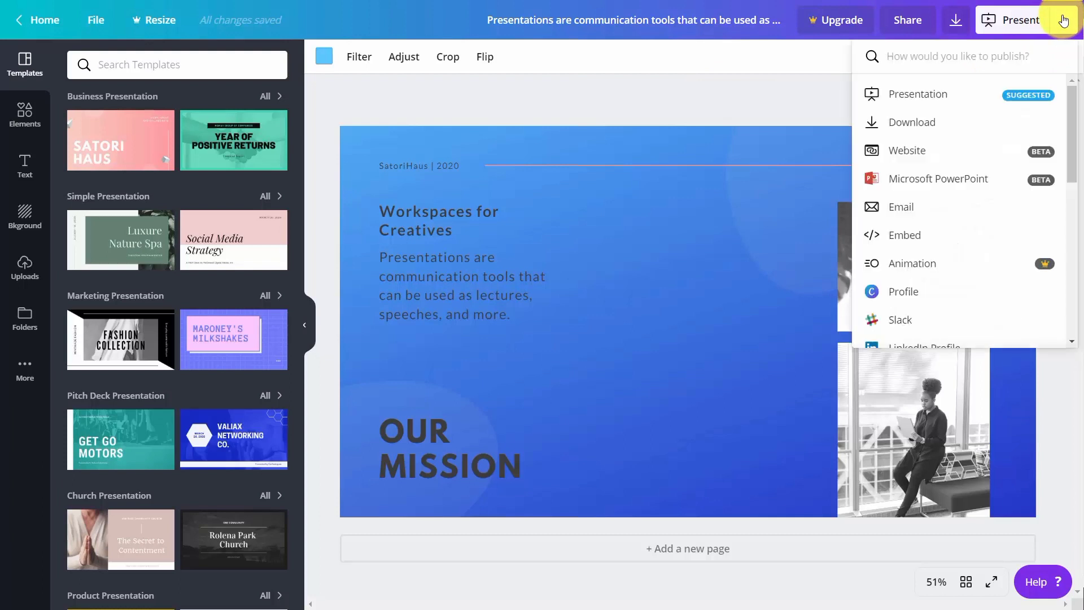
pyautogui.click(924, 97)
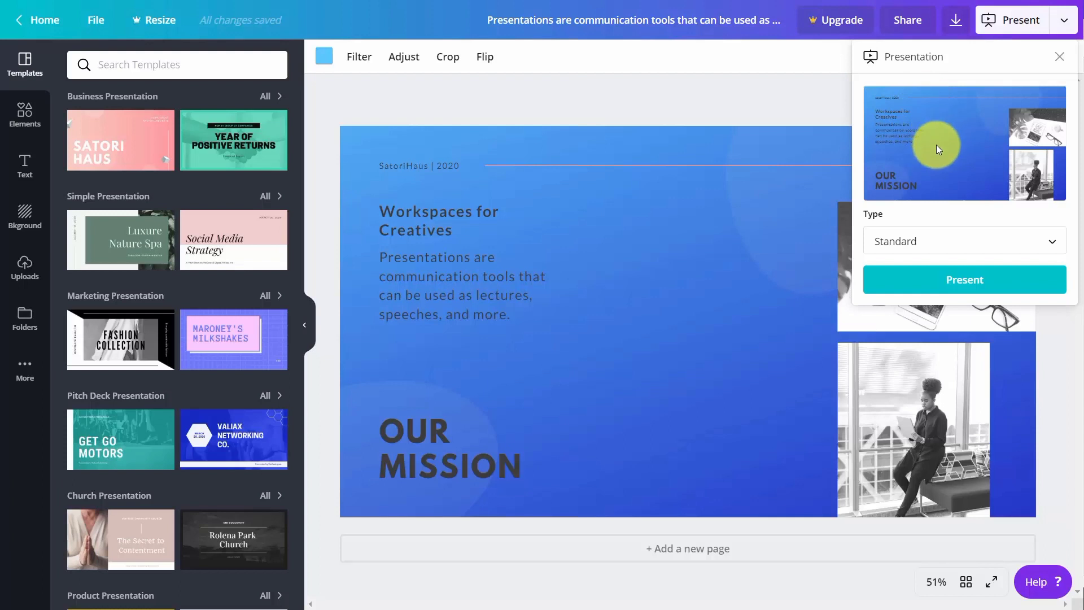
pyautogui.click(1050, 246)
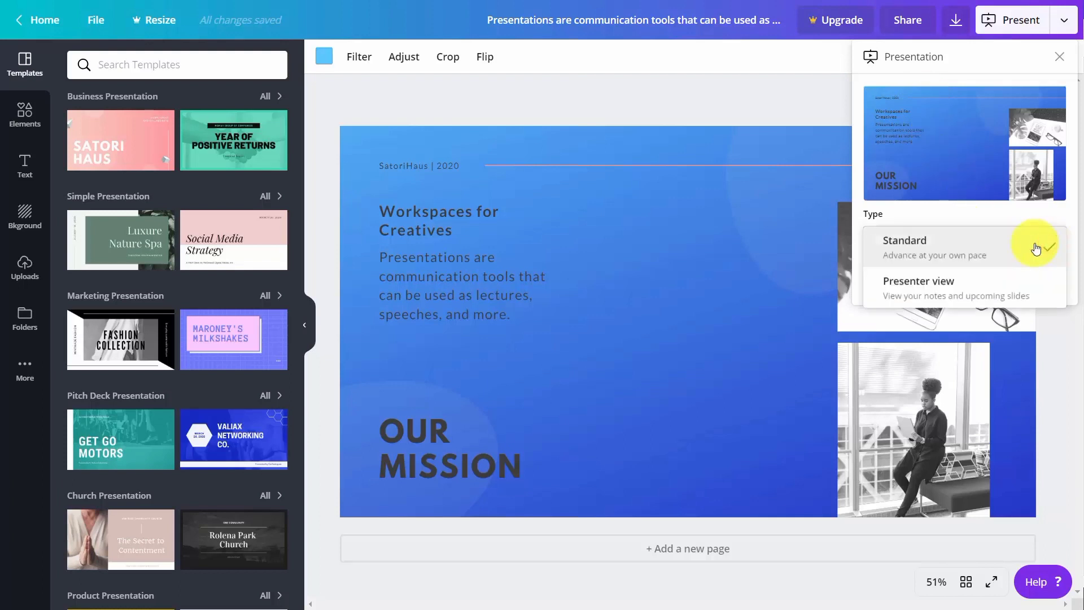
pyautogui.click(954, 284)
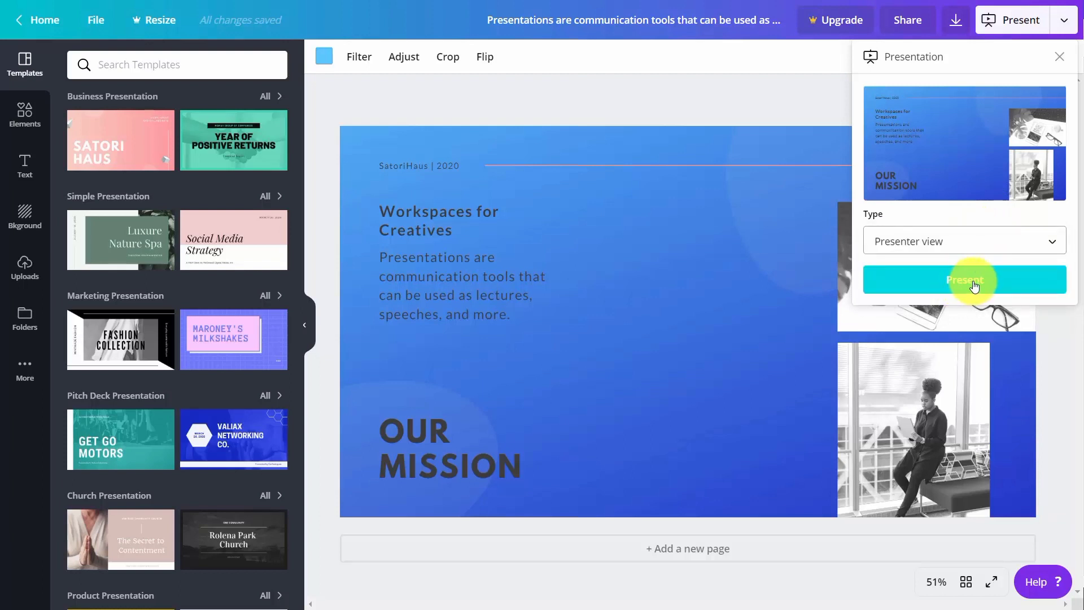
pyautogui.click(971, 286)
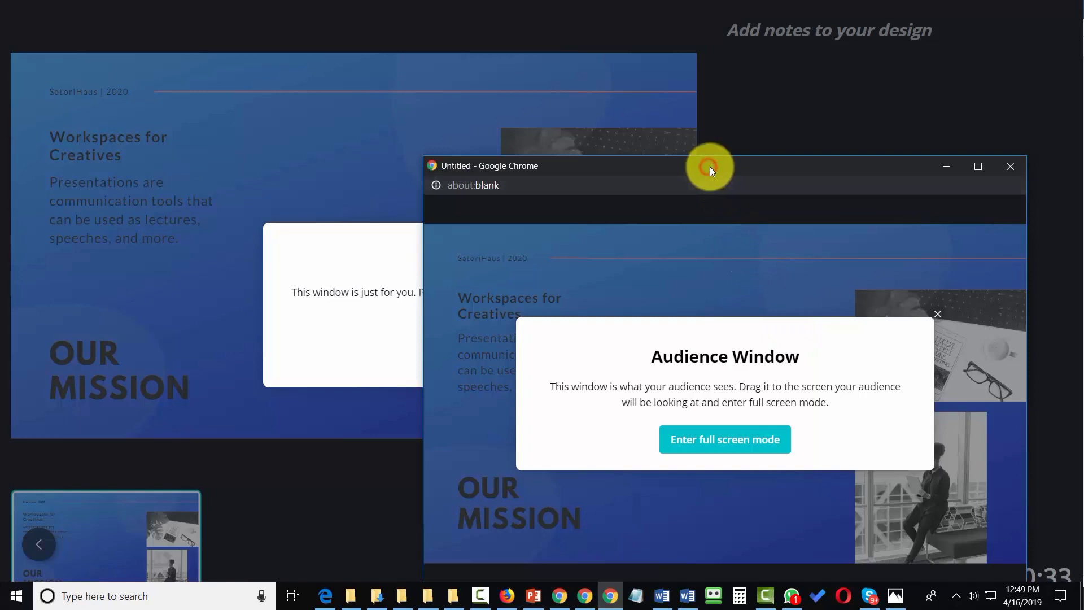
pyautogui.moveTo(711, 170); pyautogui.dragTo(712, 172)
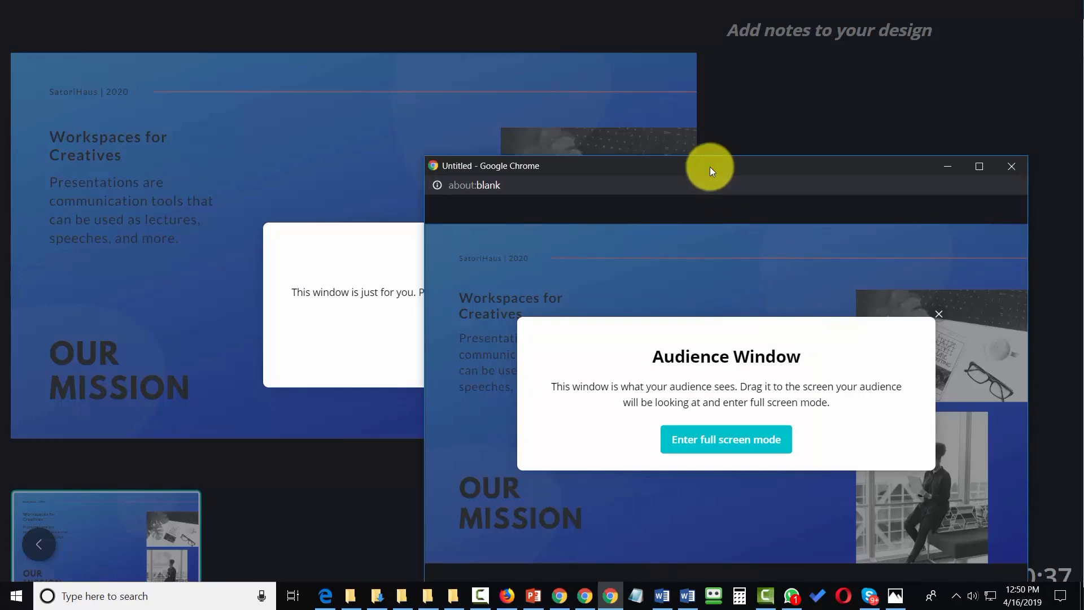
pyautogui.moveTo(709, 167); pyautogui.dragTo(1083, 155)
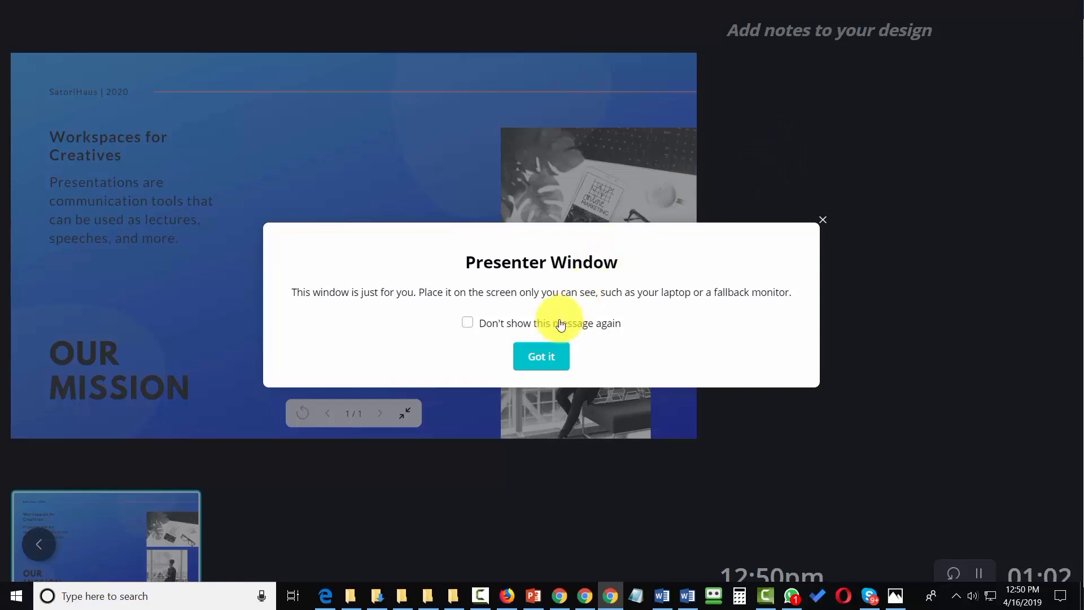
# Dismiss the Presenter Window notice and switch away from the presenter view.
pyautogui.click(540, 357)
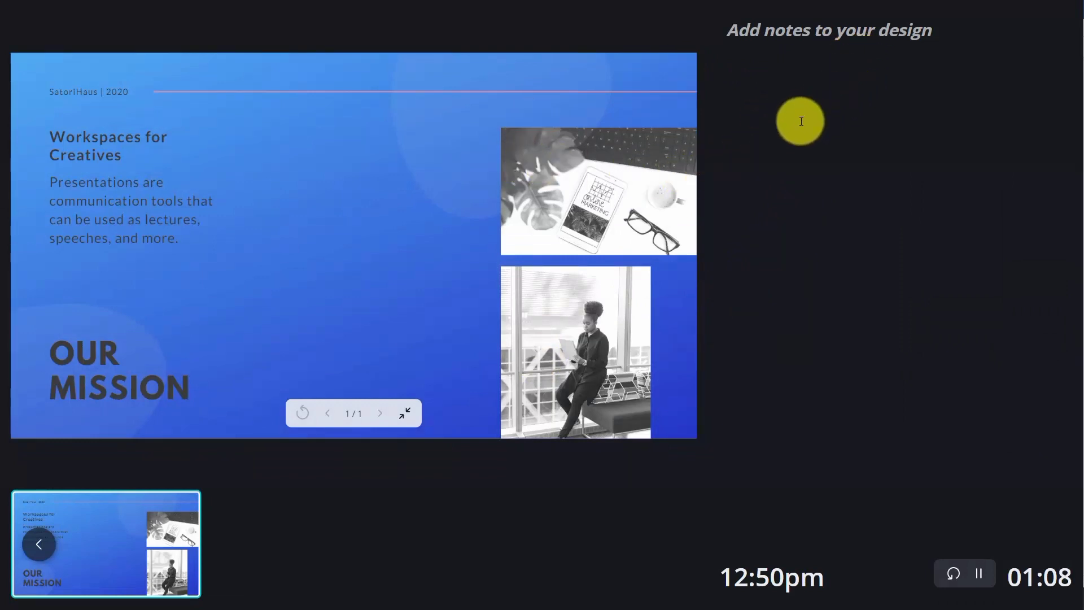
pyautogui.hotkey('alt', 'Tab')
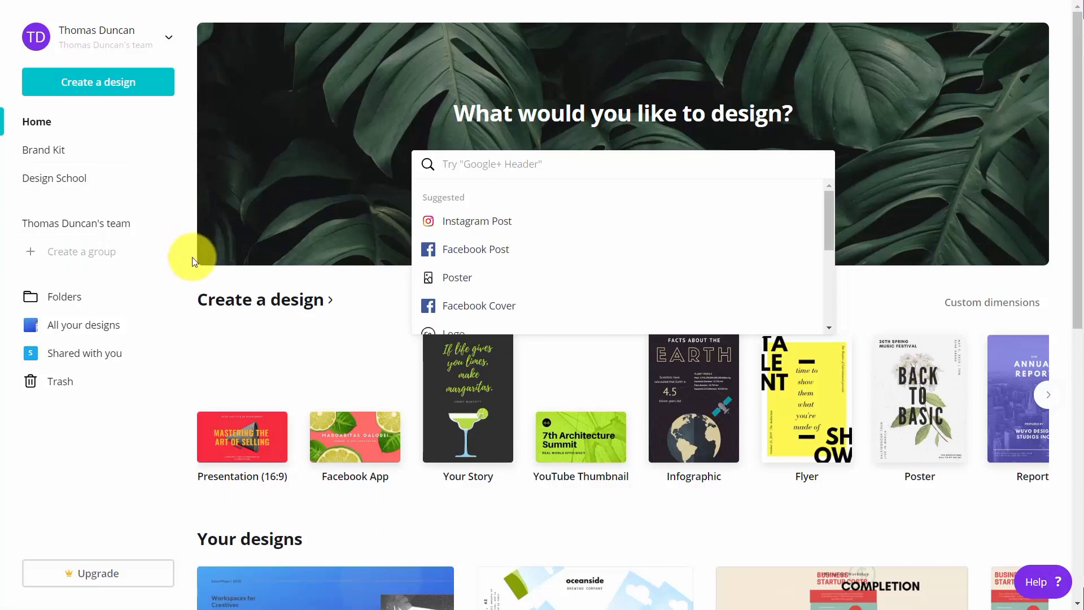
# Create a Presentation (16:9) design using the title page of the Pink and White Social Media Strategy template.
pyautogui.click(248, 435)
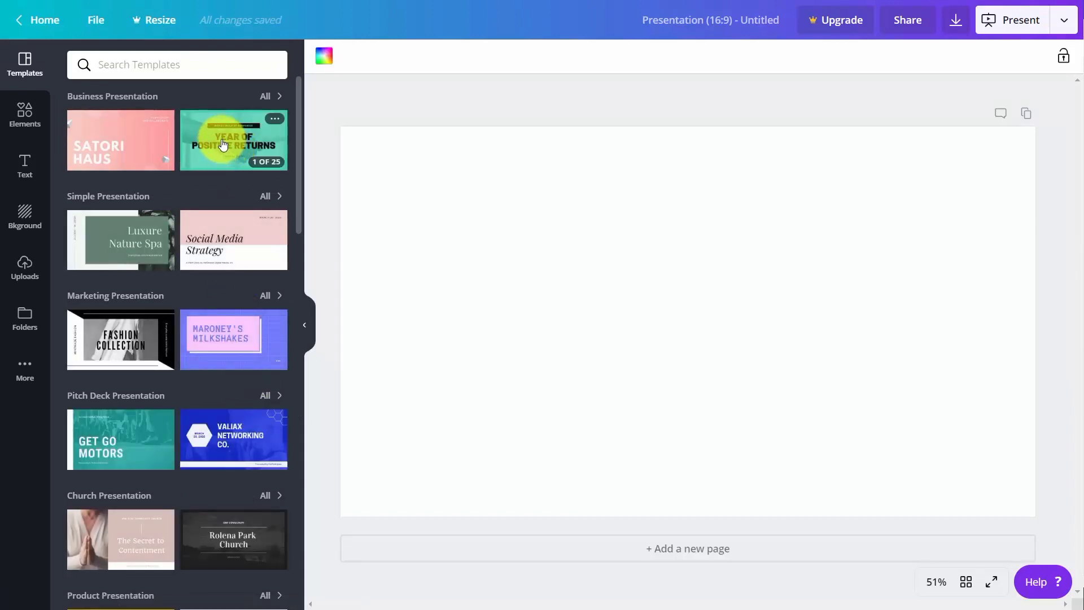
pyautogui.click(205, 240)
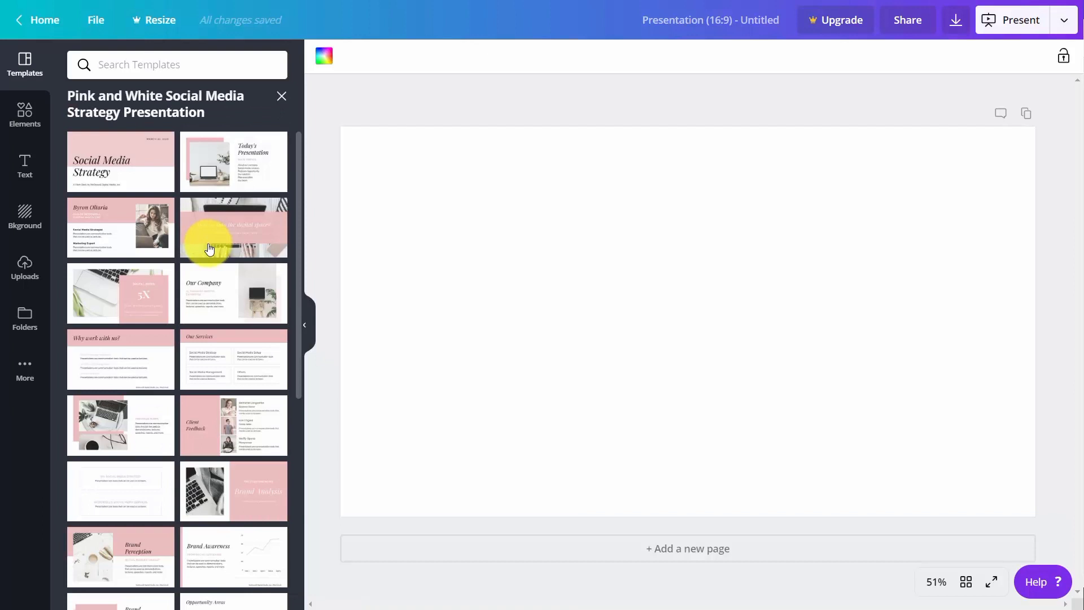
pyautogui.click(118, 165)
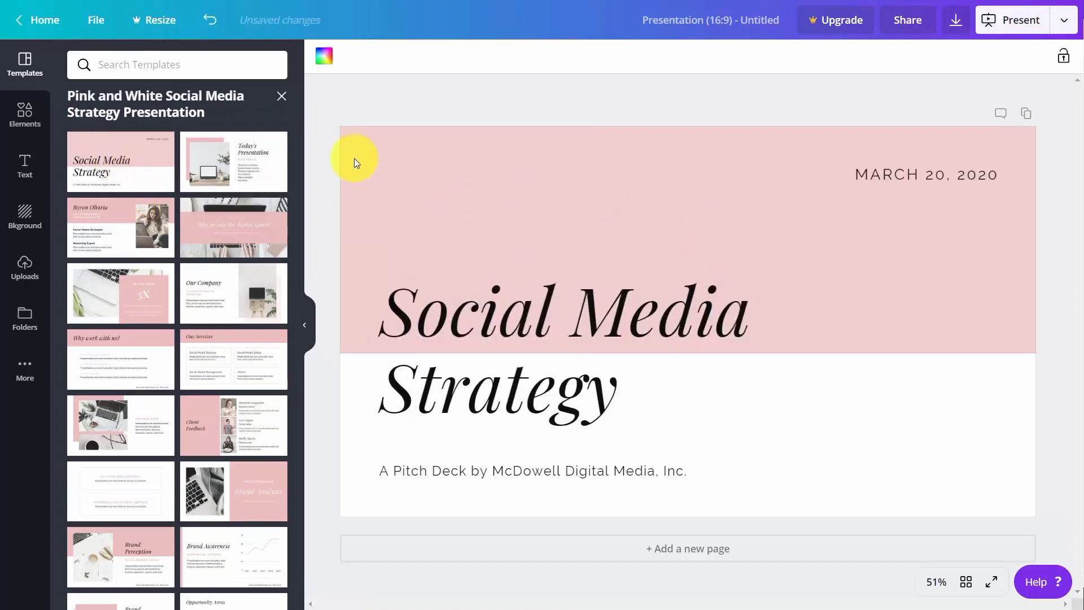
# Look through the editor's elements, text, backgrounds, uploaded images and additional apps.
pyautogui.click(25, 116)
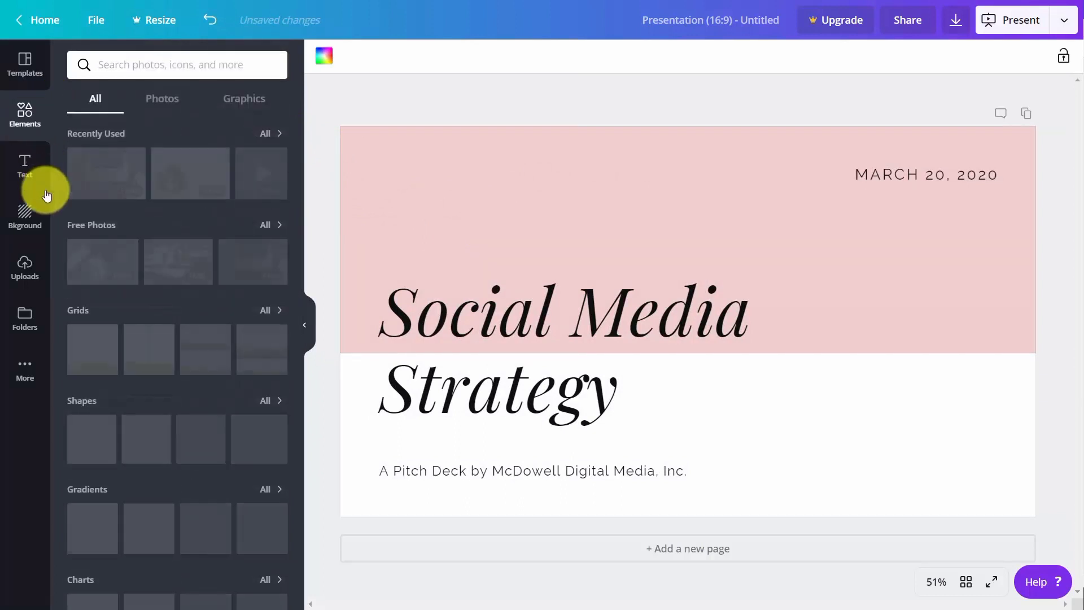
pyautogui.click(24, 165)
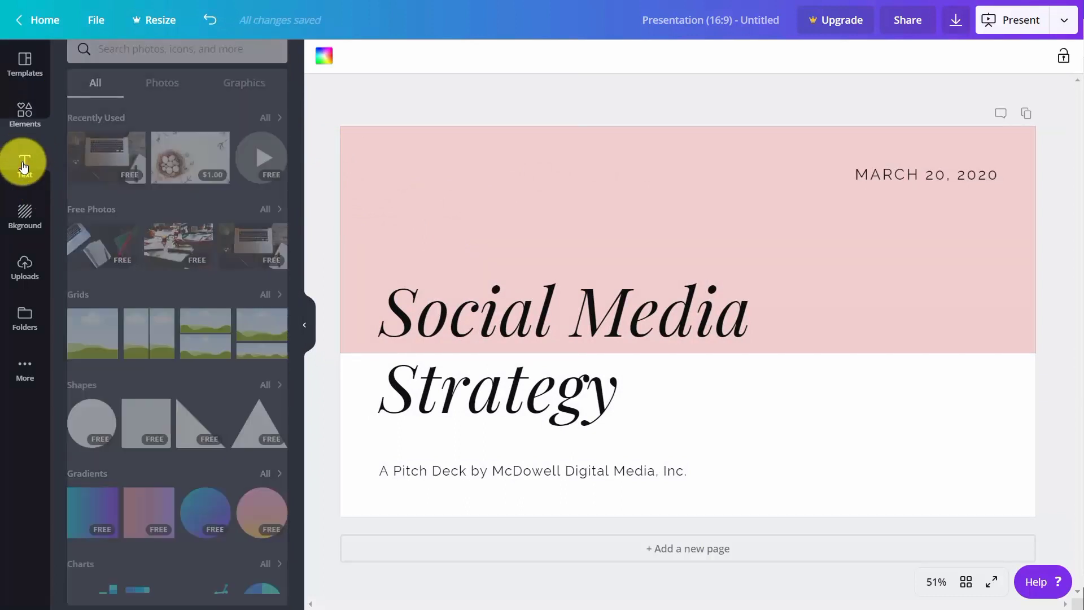
pyautogui.click(31, 227)
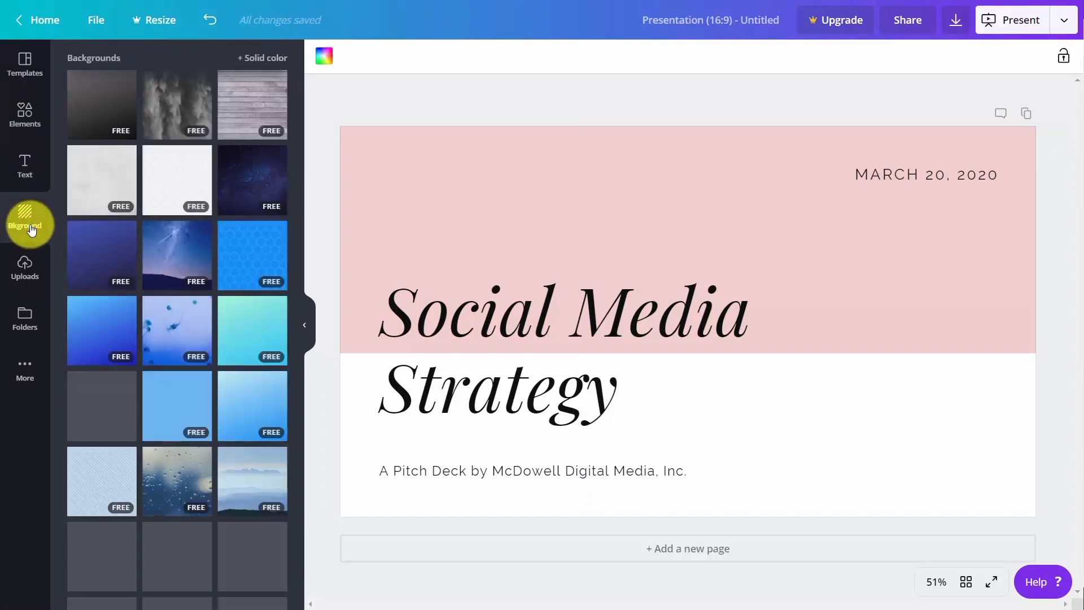
pyautogui.click(28, 268)
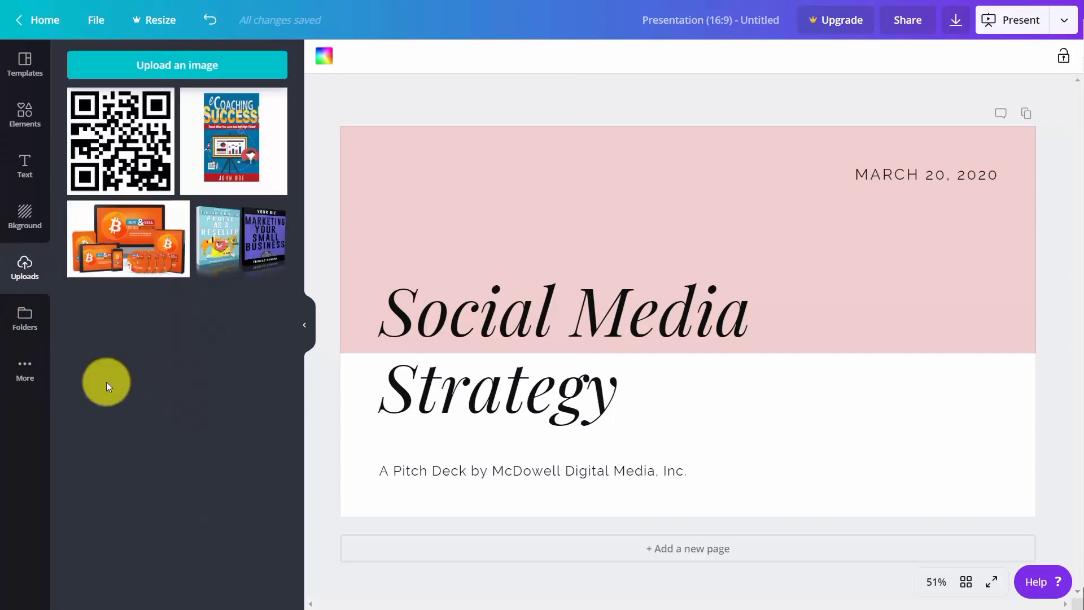
pyautogui.click(21, 368)
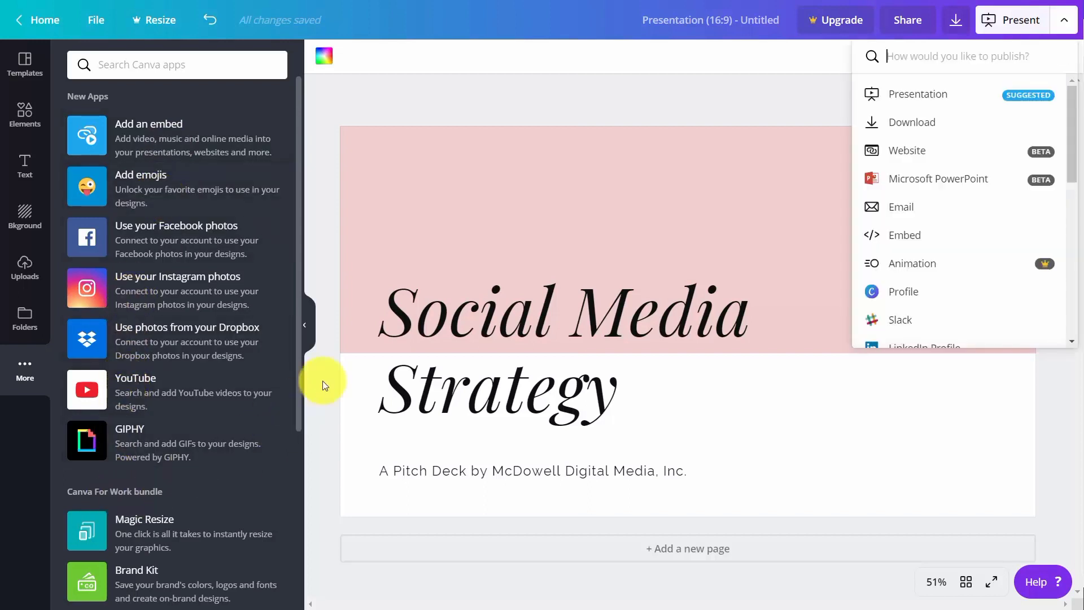
# Review the presentation and download publishing options, including the file types available for download.
pyautogui.click(904, 98)
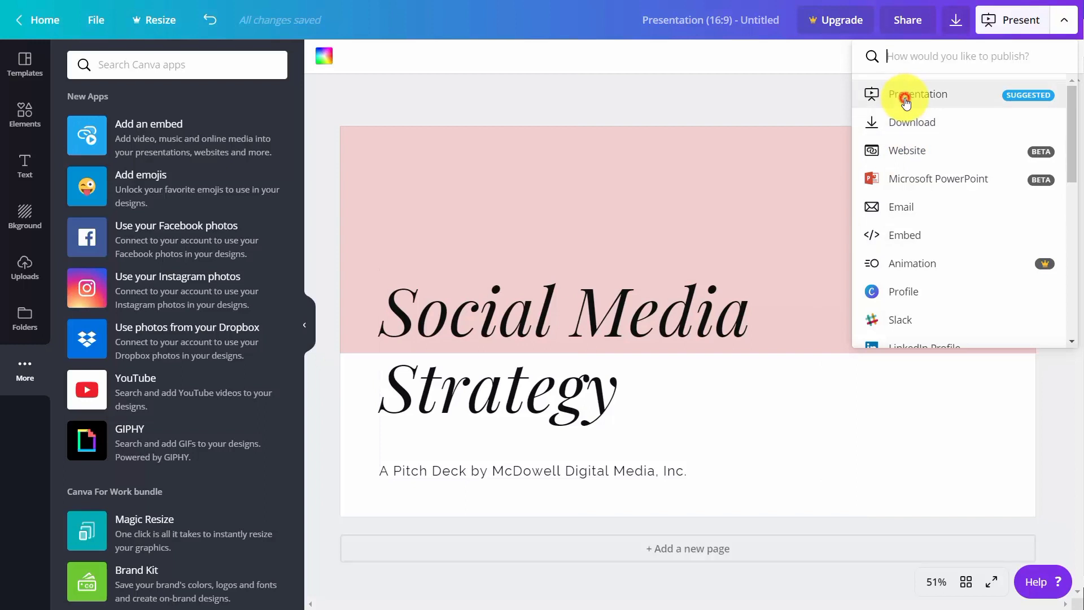
pyautogui.click(882, 129)
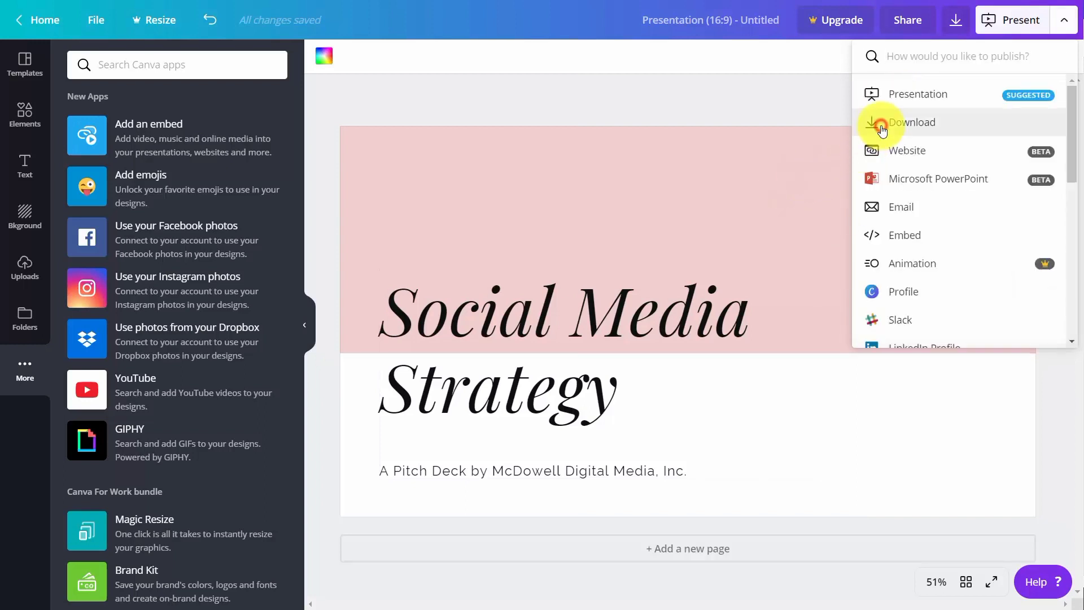
pyautogui.click(1016, 120)
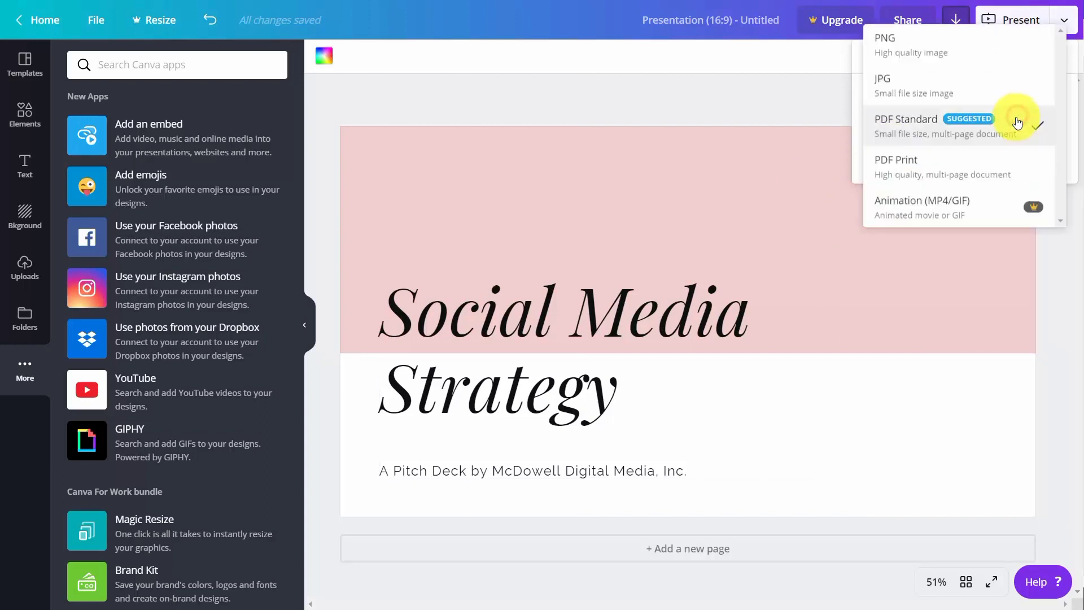